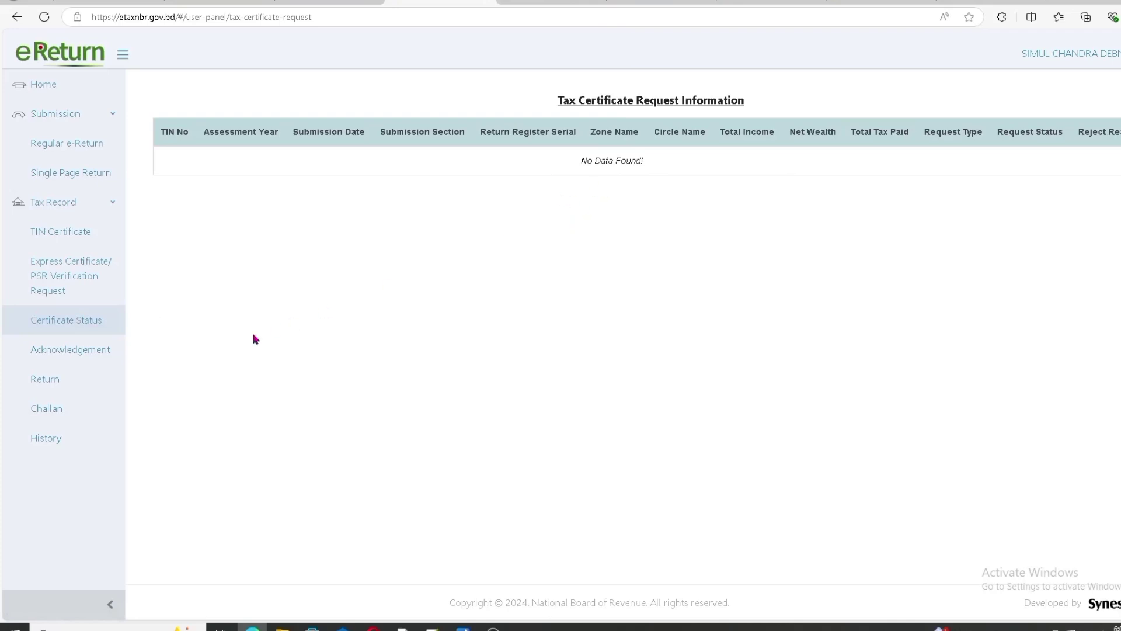
- Open the online archive in the tax record history and view the Tax Return for assessment year 2023-2024
click(48, 439)
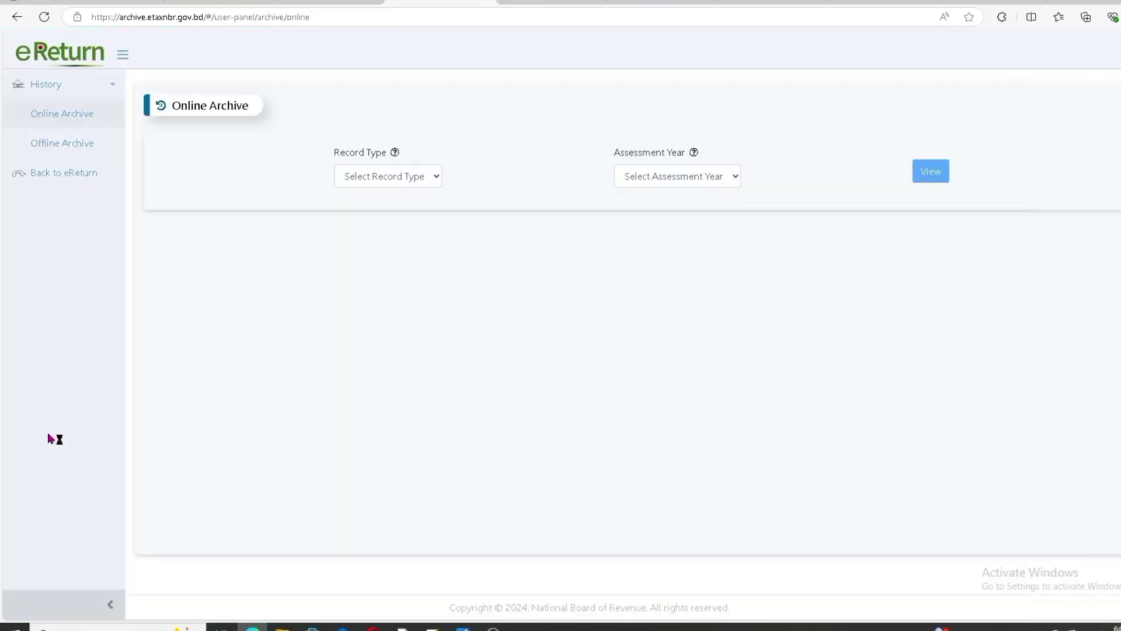
click(438, 177)
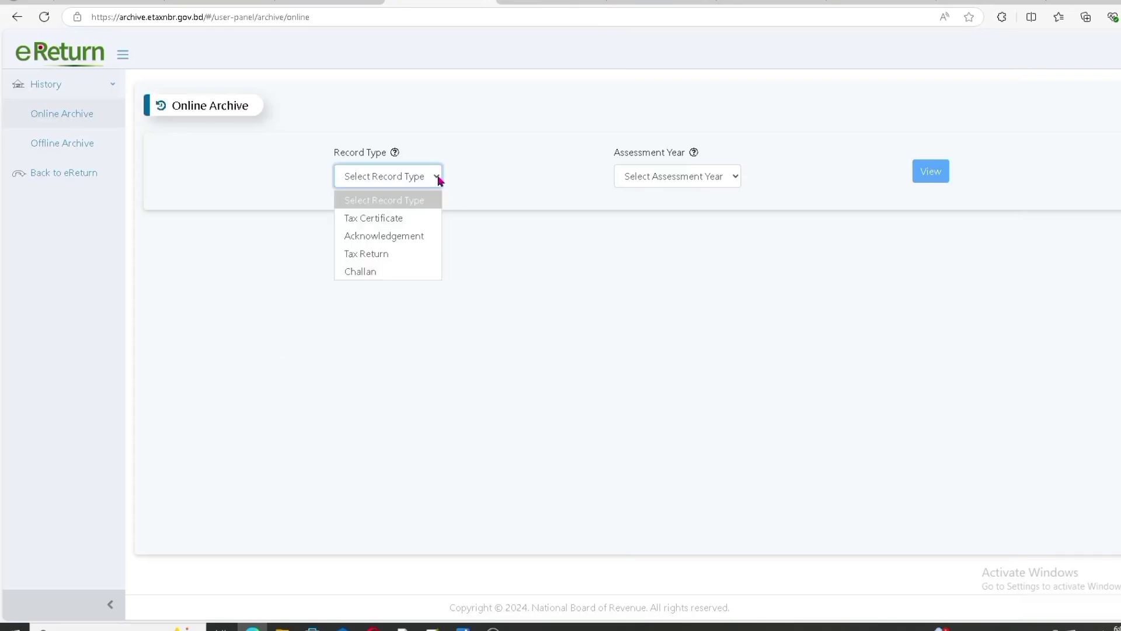
click(396, 255)
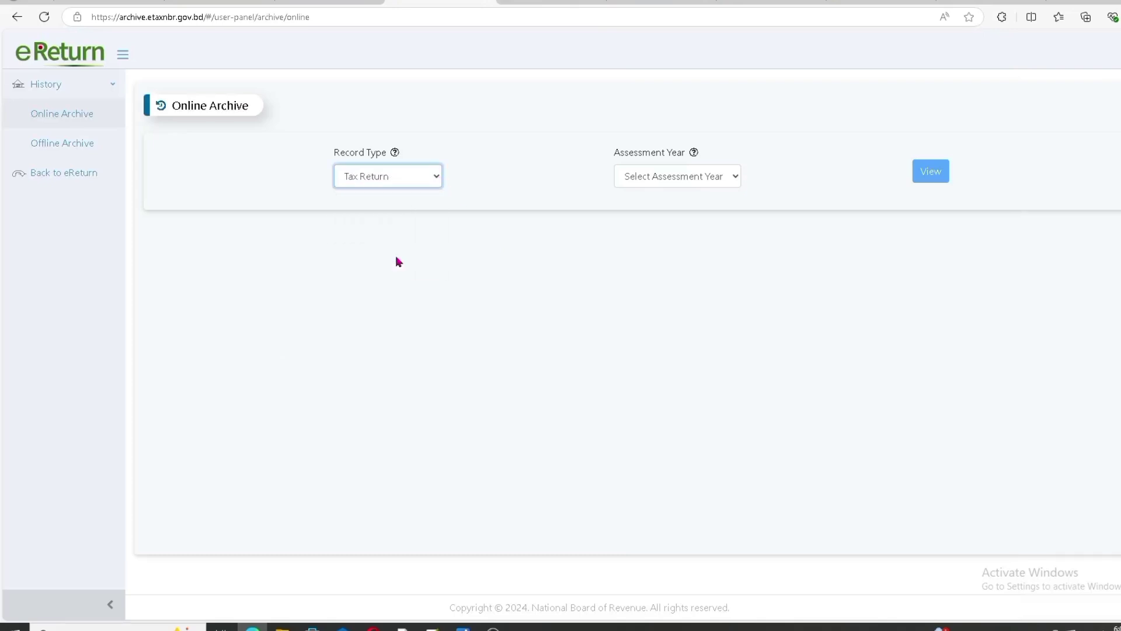
click(734, 177)
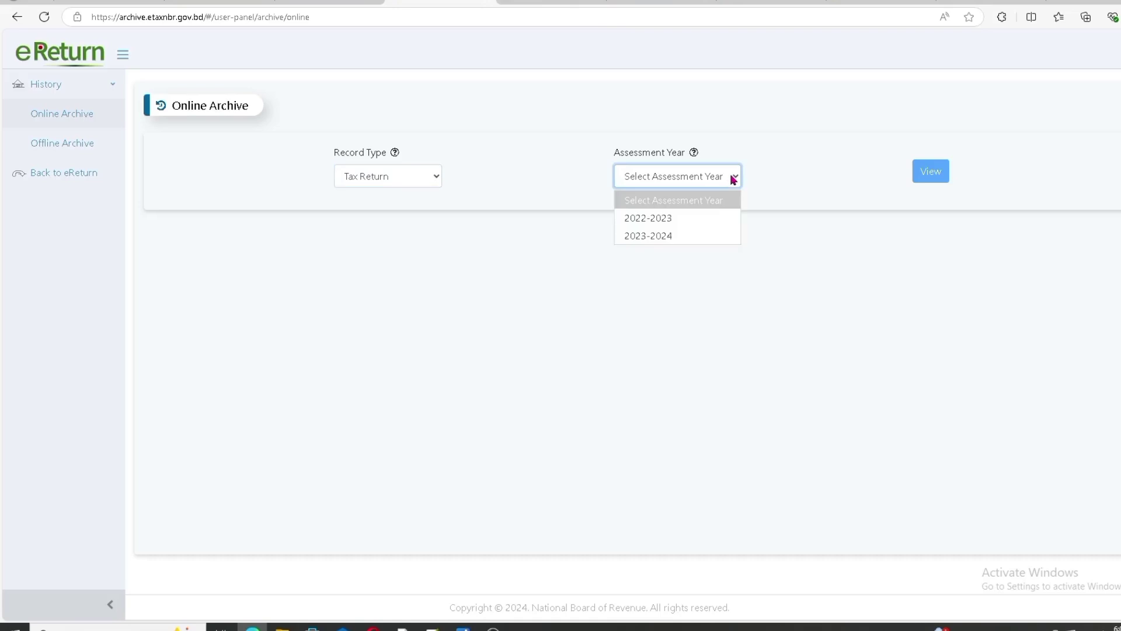
click(669, 236)
click(935, 174)
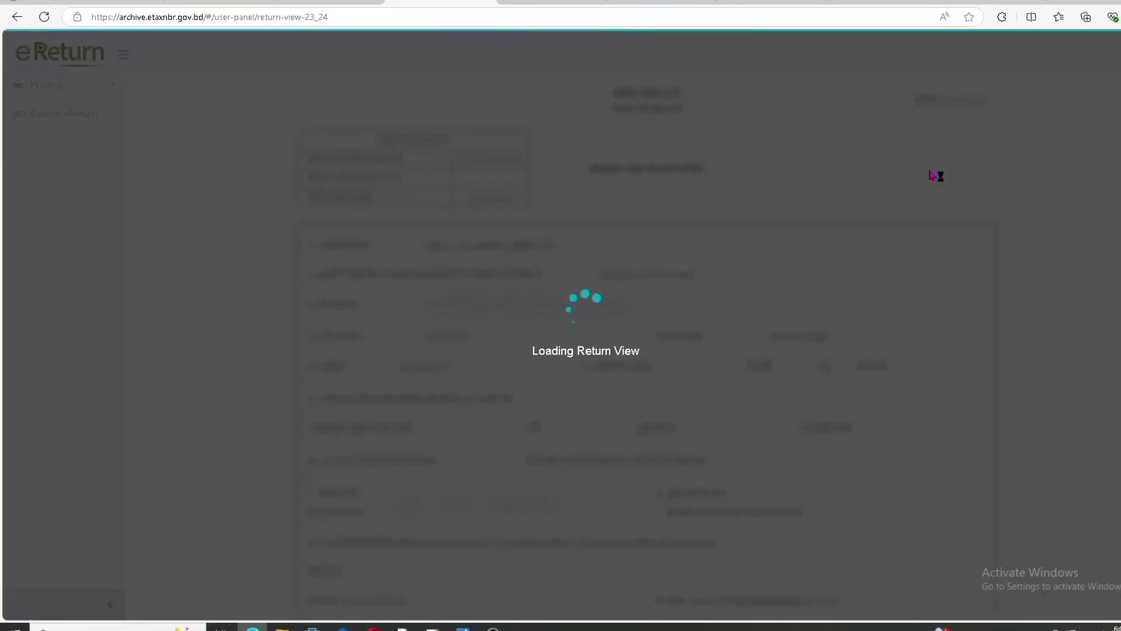
- Examine the archived 2023-2024 return, including taxpayer details, income, tax computation, living expenses, assets and the source tax claim
scroll(572, 350, down, 20)
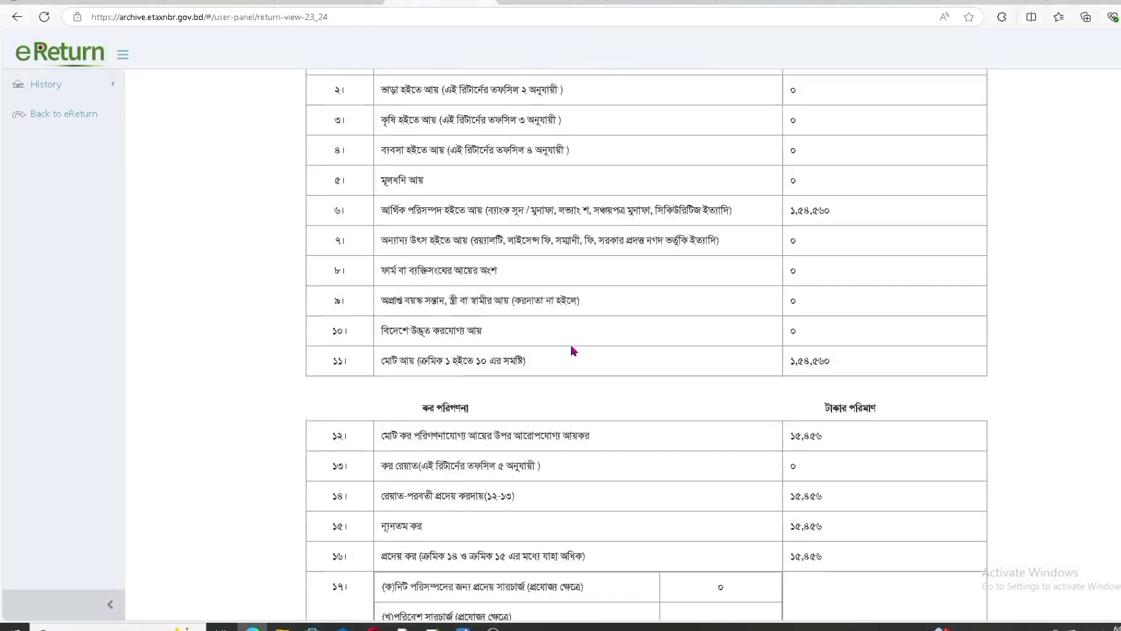
scroll(571, 349, down, 20)
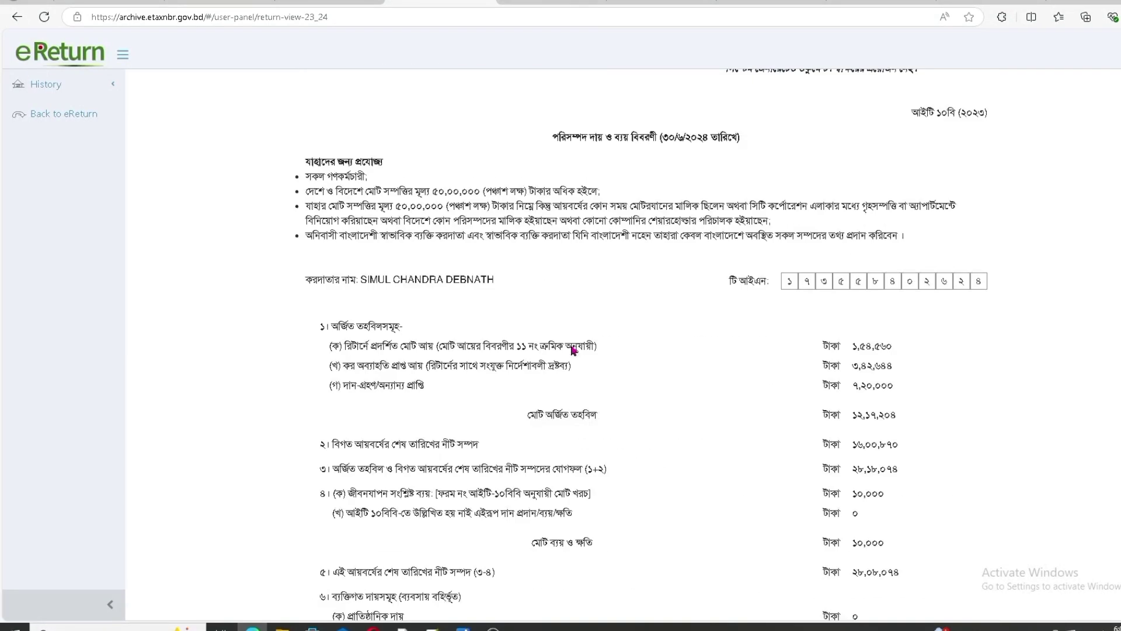
scroll(571, 351, down, 3)
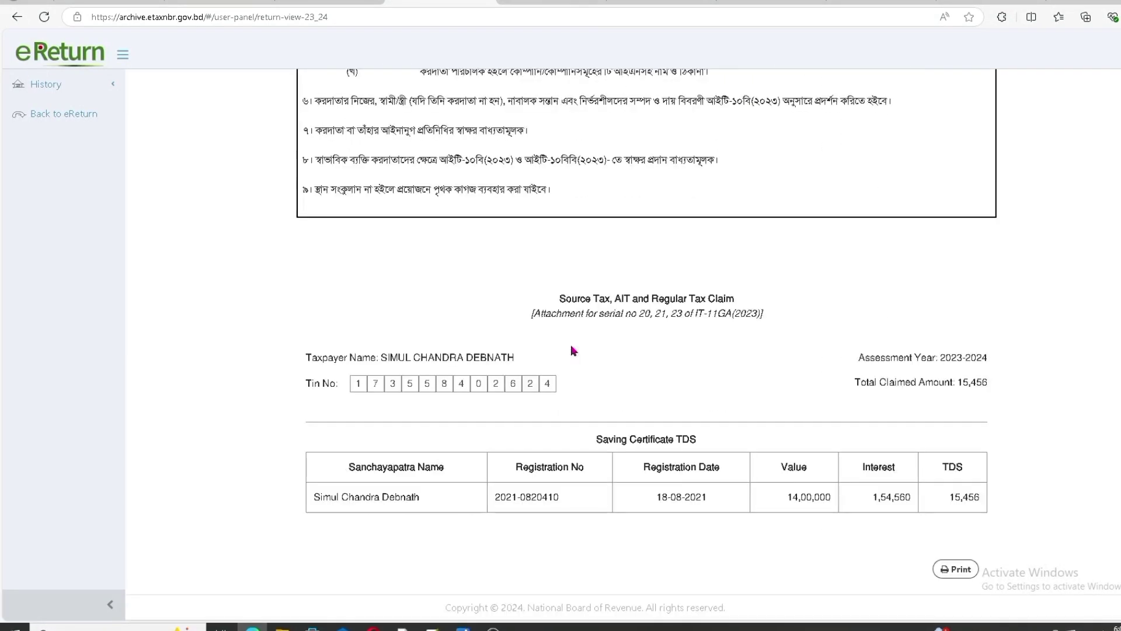
scroll(571, 351, up, 15)
scroll(573, 349, up, 20)
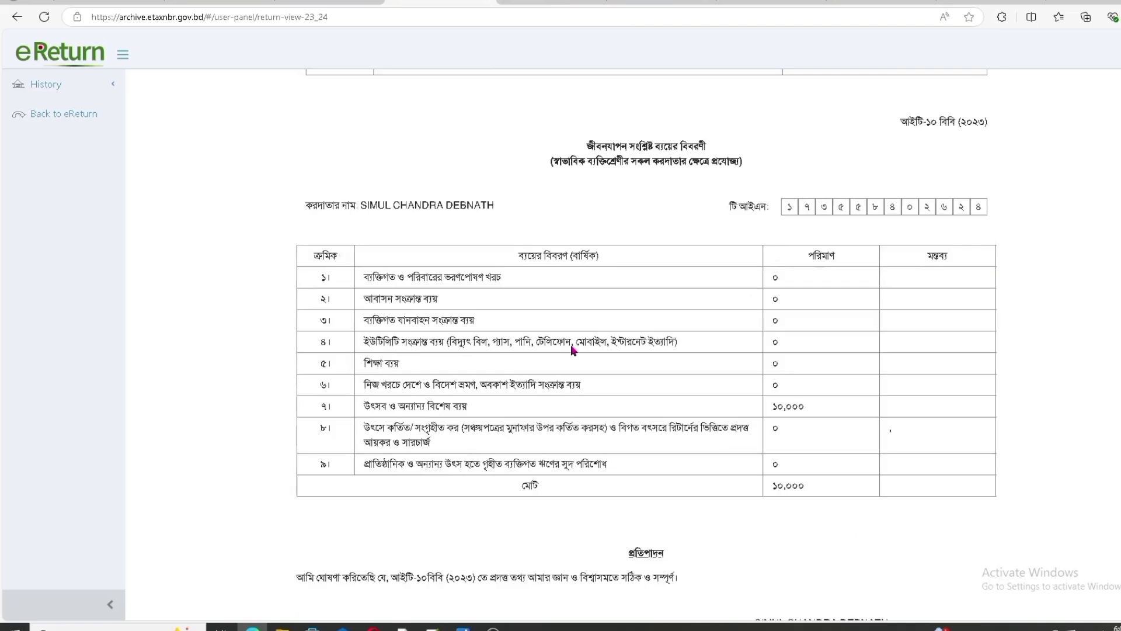
scroll(571, 349, up, 15)
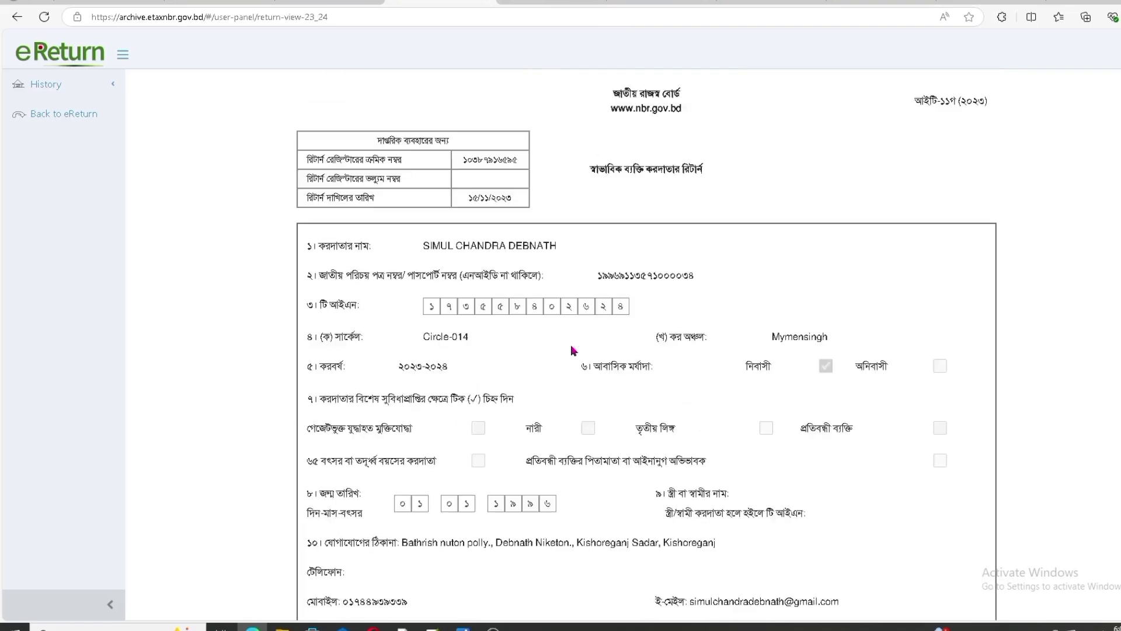
scroll(571, 350, down, 12)
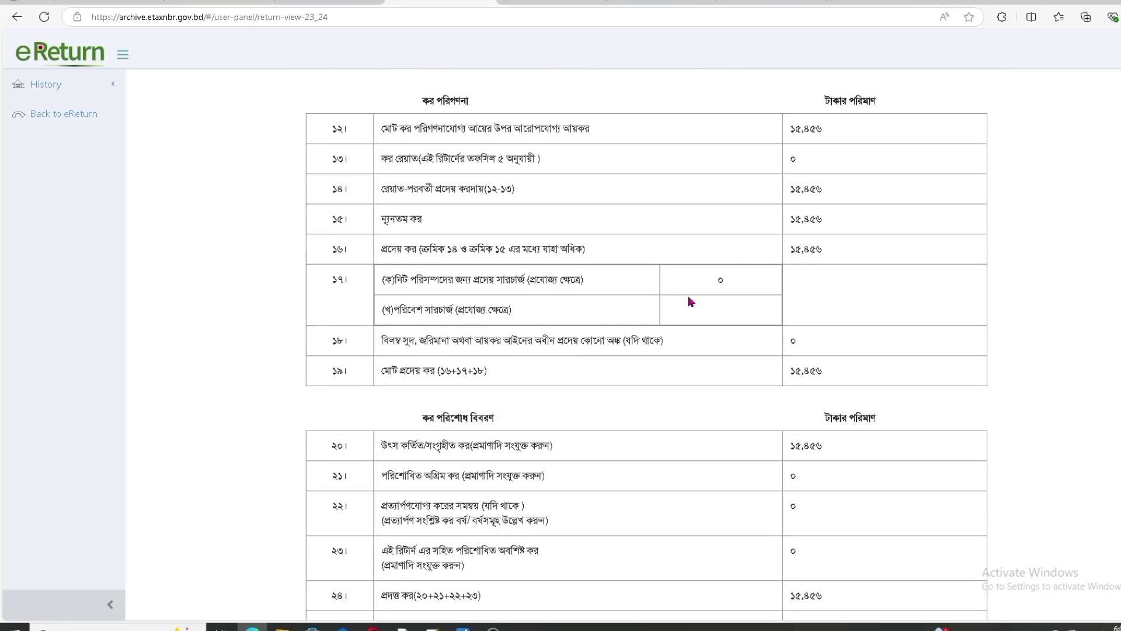
scroll(687, 302, down, 15)
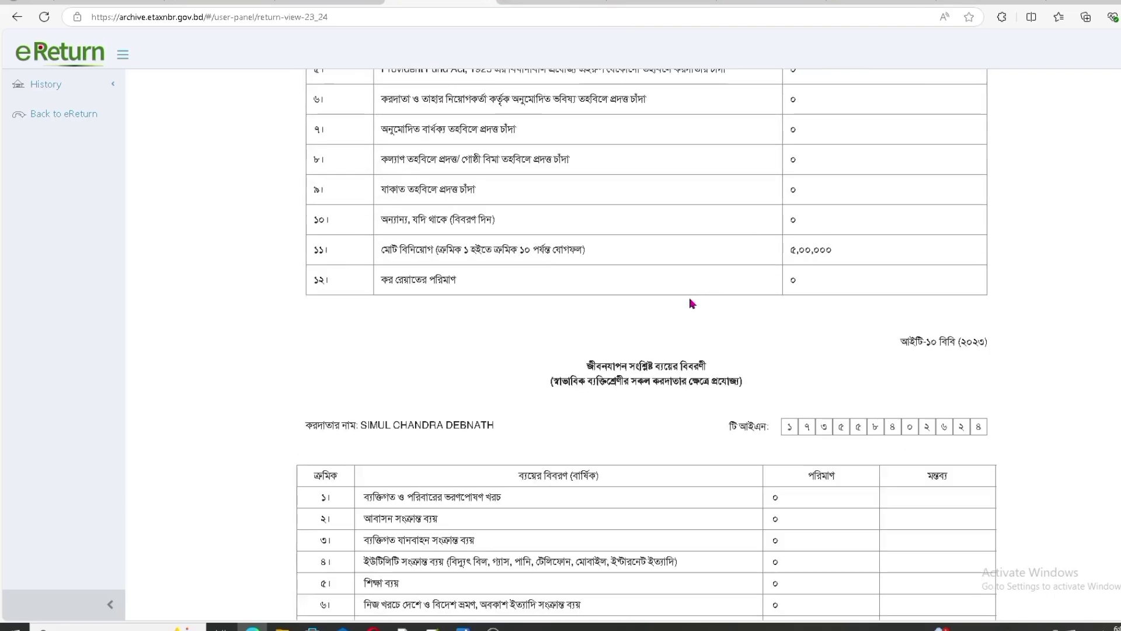
scroll(691, 301, down, 15)
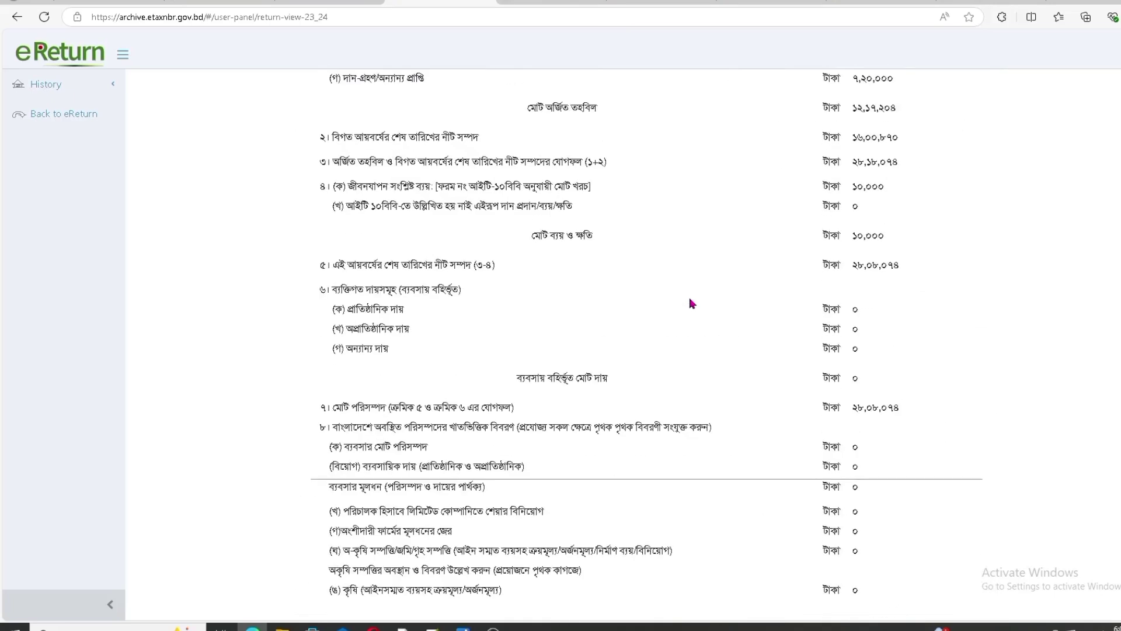
scroll(688, 302, up, 4)
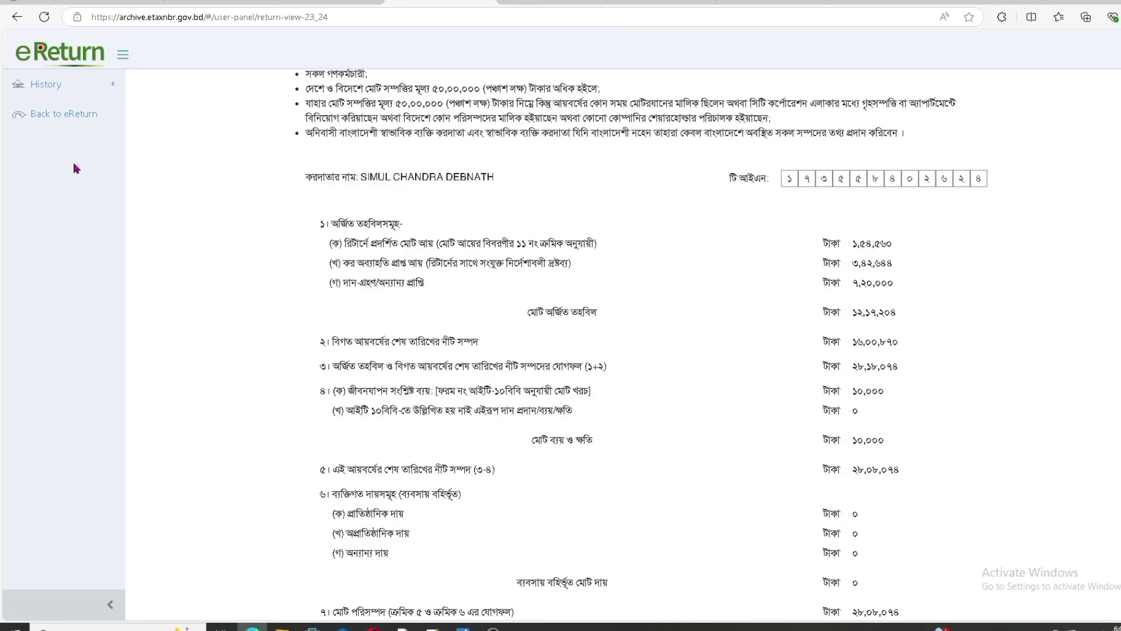
- Go back to eReturn, start a Single Page Return and tick all seven eligibility conditions
click(47, 117)
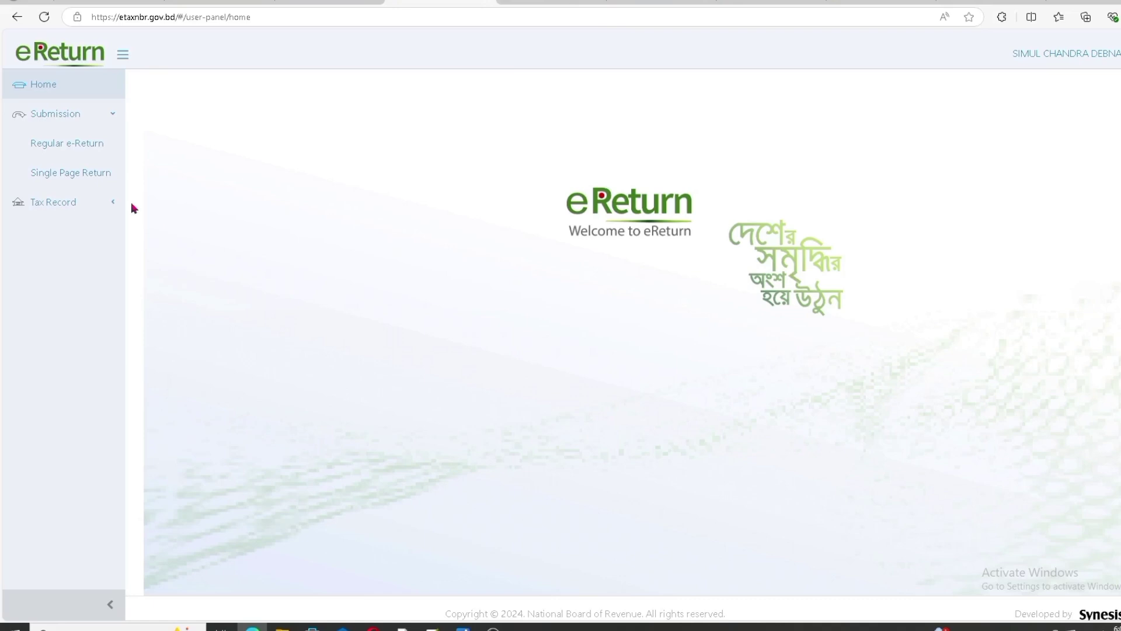
click(77, 176)
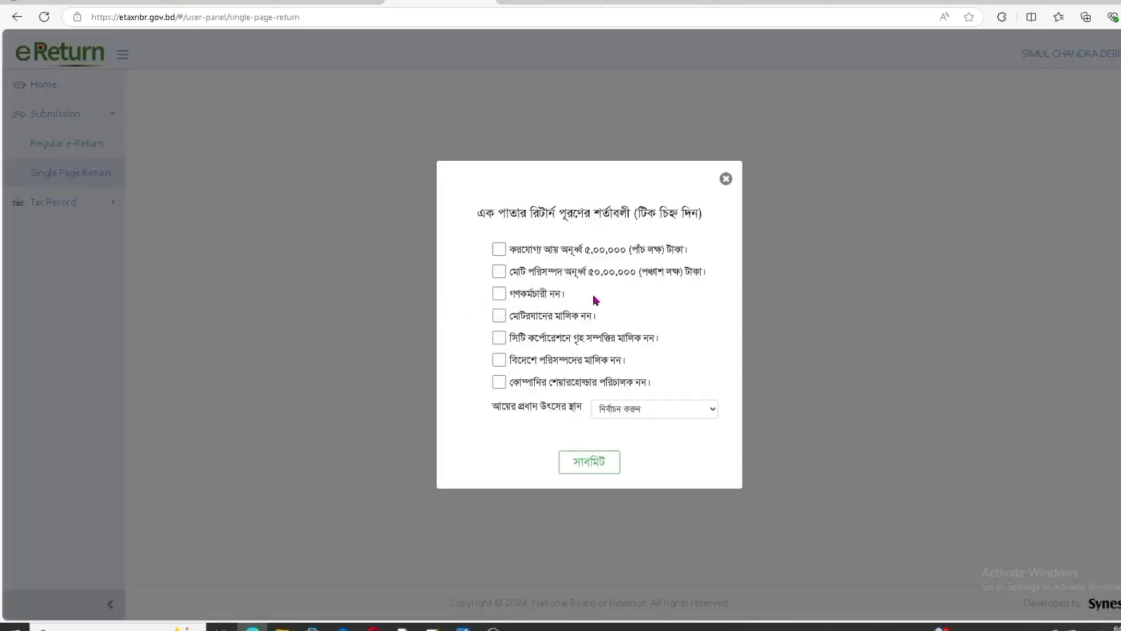
click(500, 250)
click(500, 272)
click(499, 293)
click(499, 315)
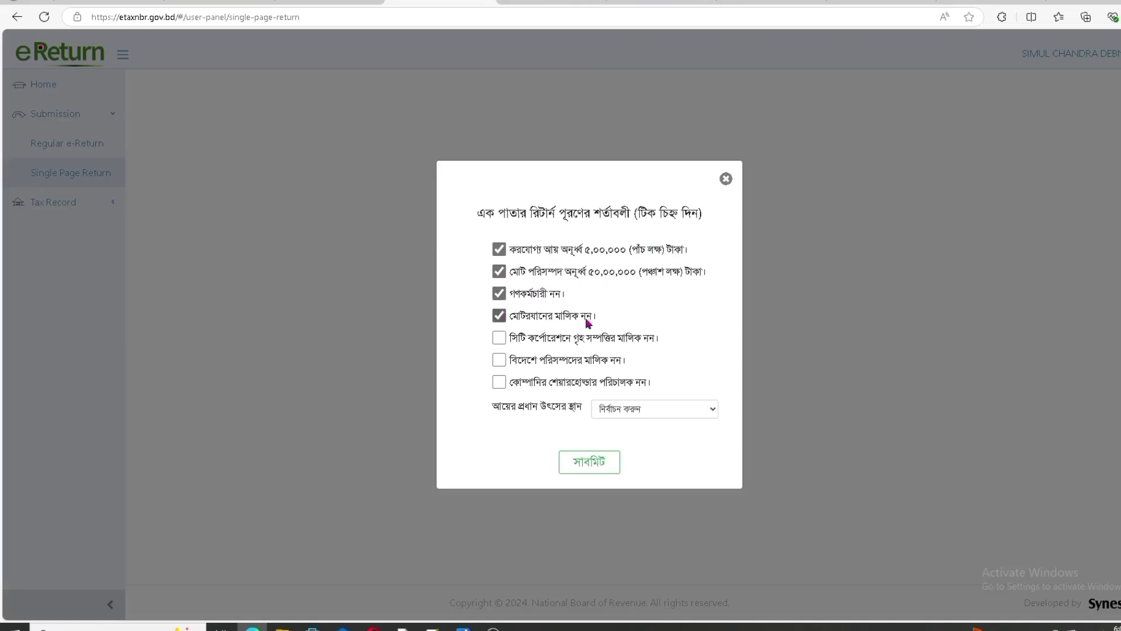
click(499, 338)
click(500, 359)
click(500, 382)
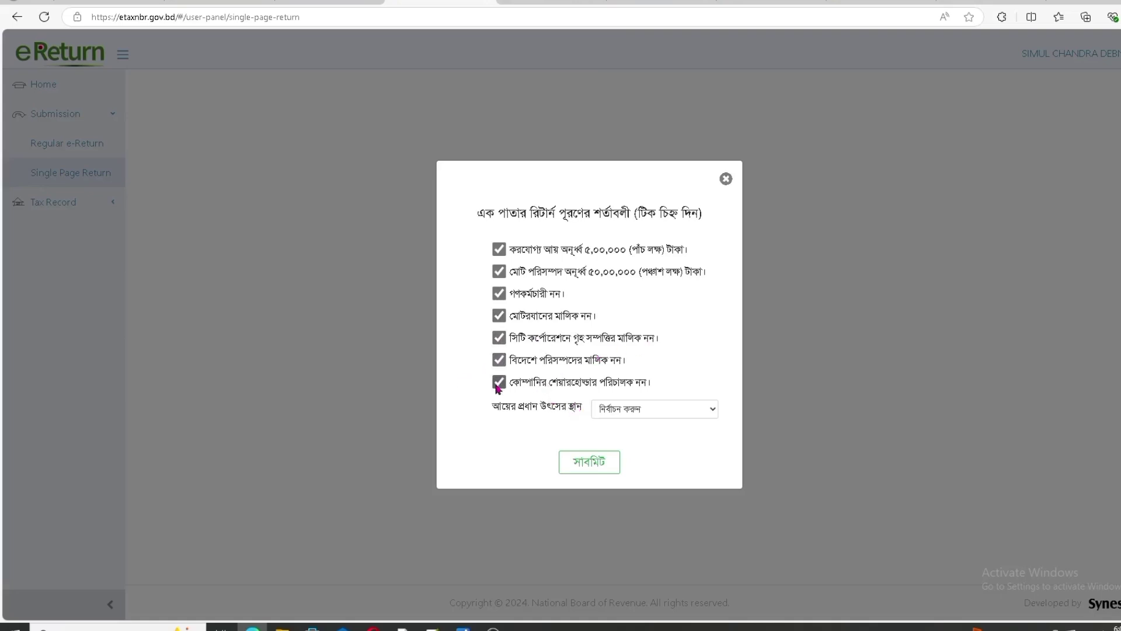
- Set the location of the main source of income to অন্যান্য সকল স্থান and submit the eligibility conditions
click(713, 412)
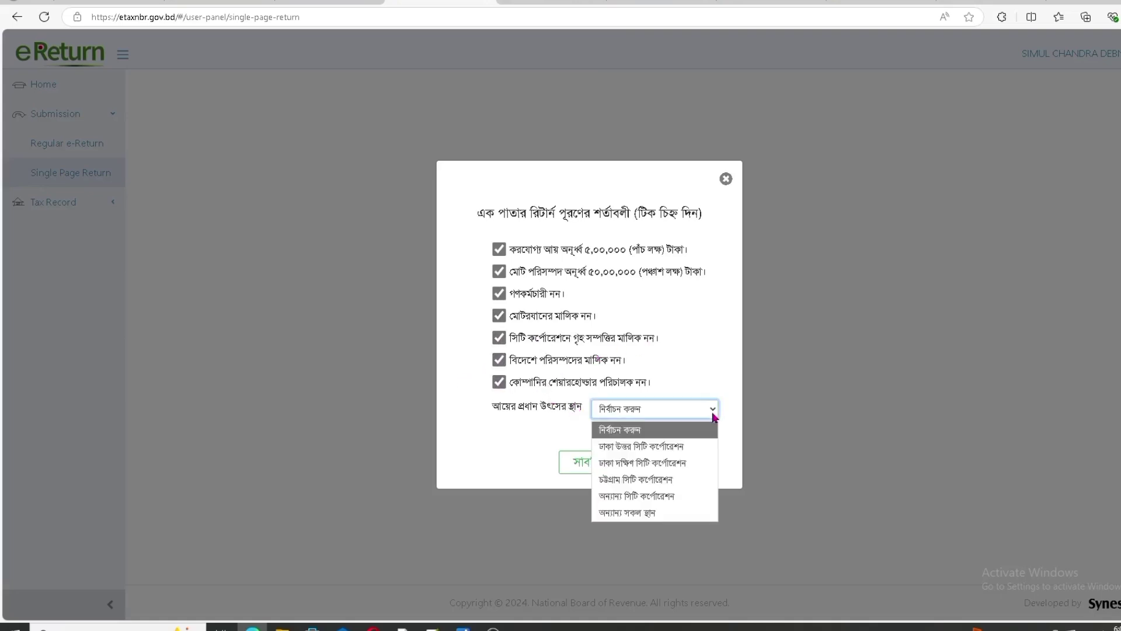
click(640, 514)
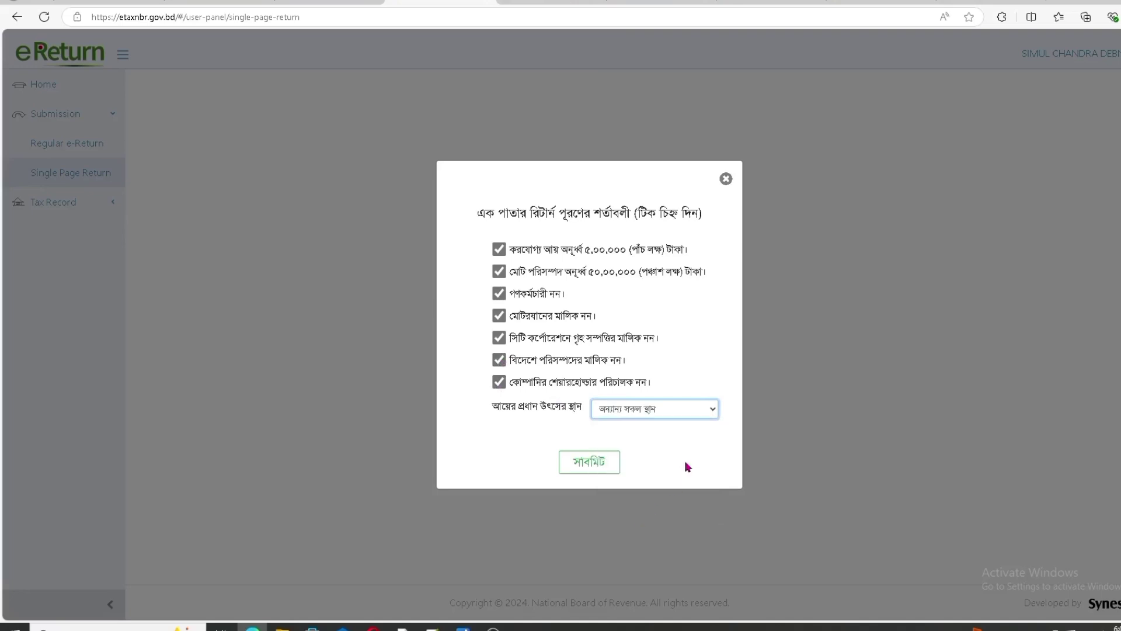
click(591, 466)
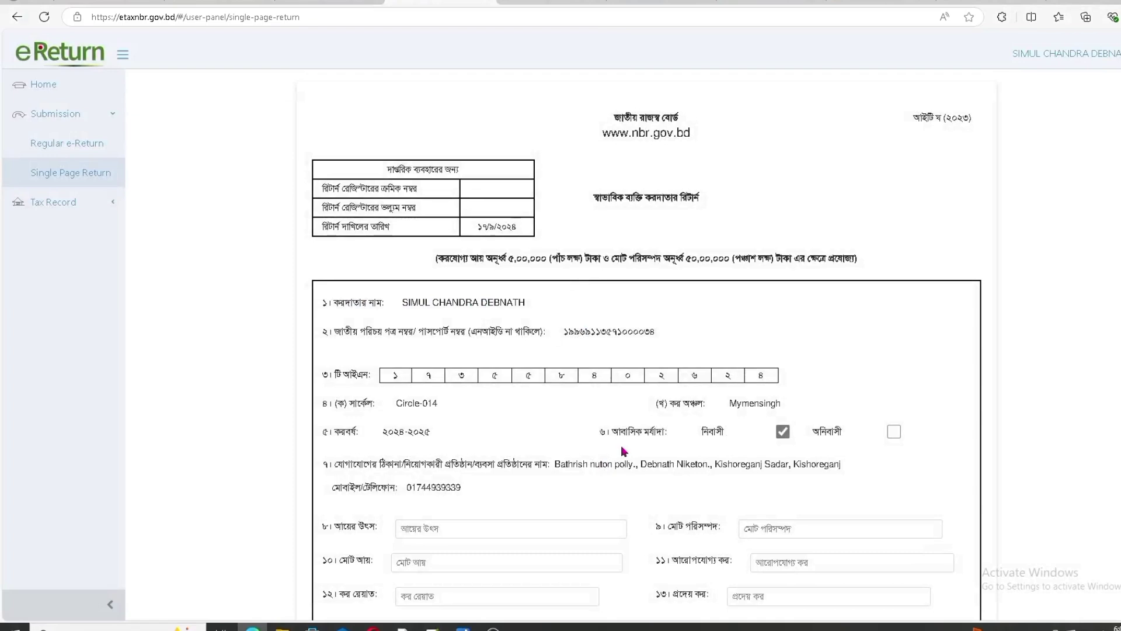
- Review the blank single page return's fields and instructions, try submitting it online, and return to the home page
scroll(624, 450, down, 15)
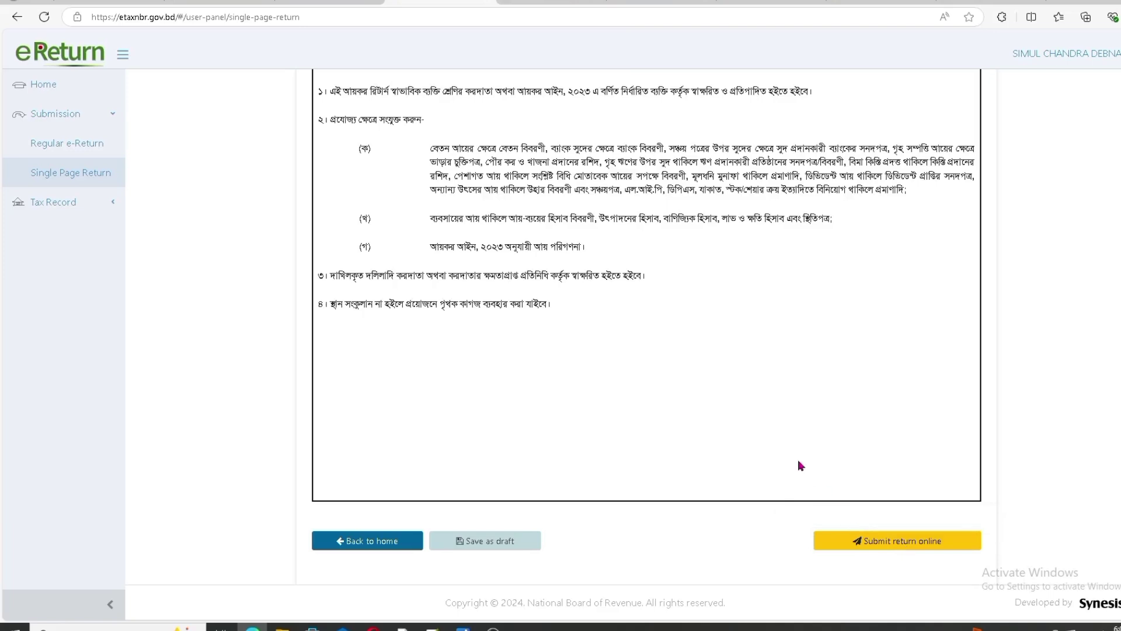
scroll(798, 455, up, 15)
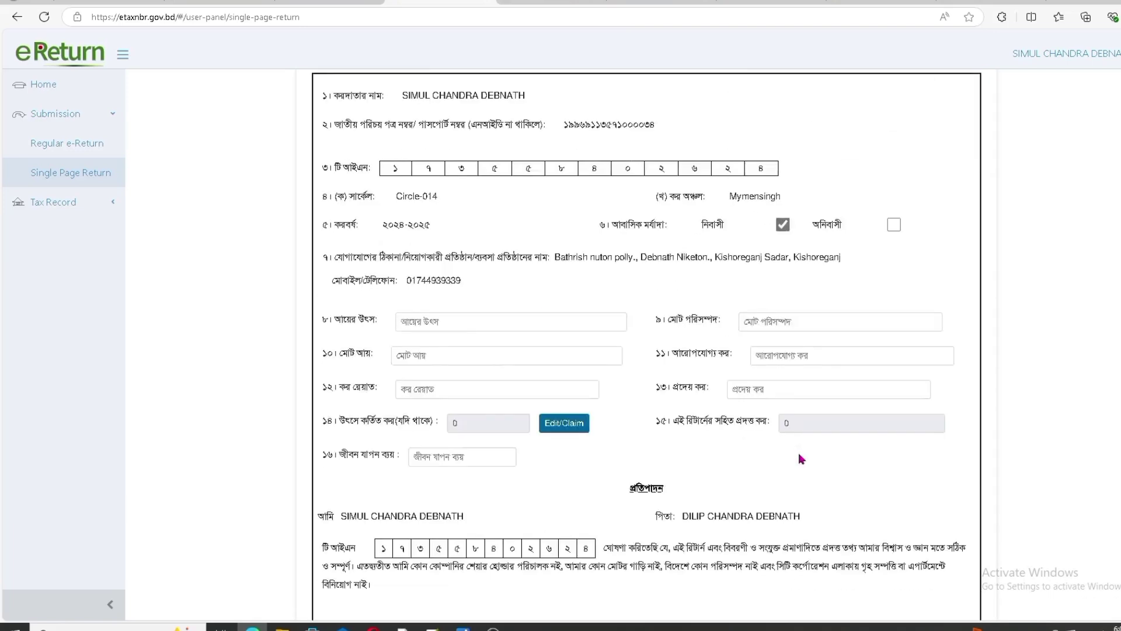
scroll(798, 453, up, 2)
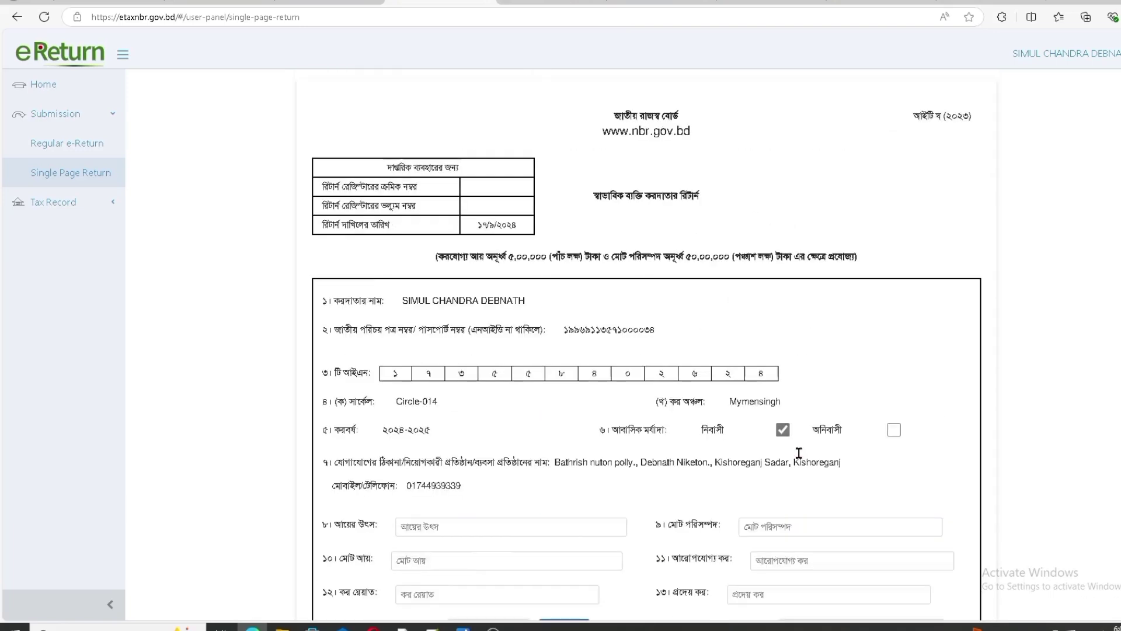
scroll(799, 458, down, 4)
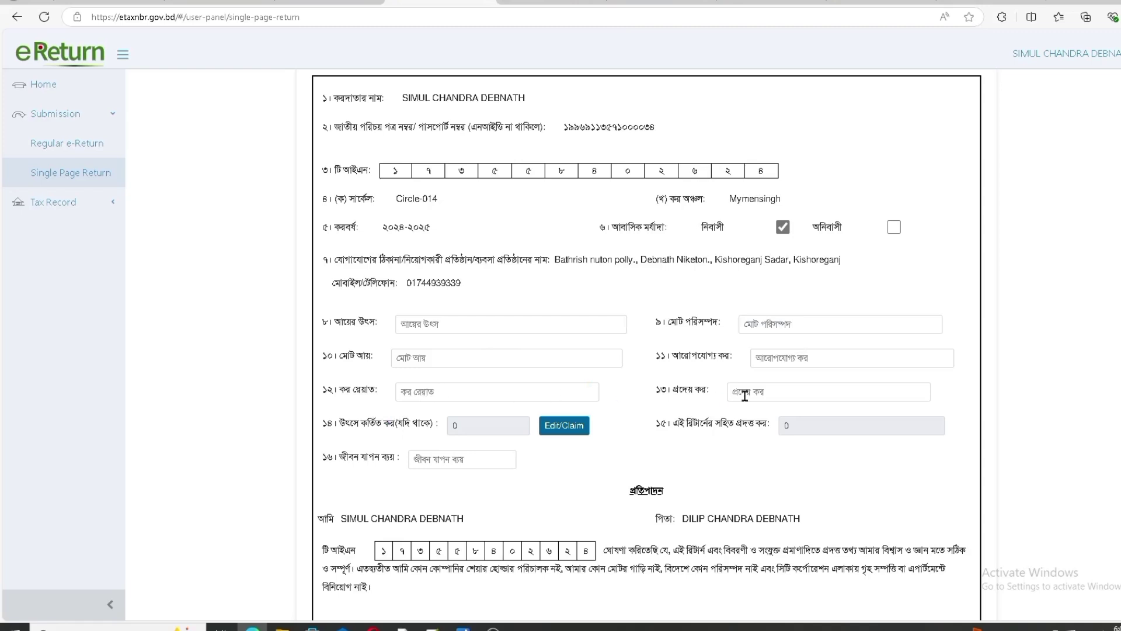
scroll(556, 421, down, 5)
scroll(556, 421, down, 8)
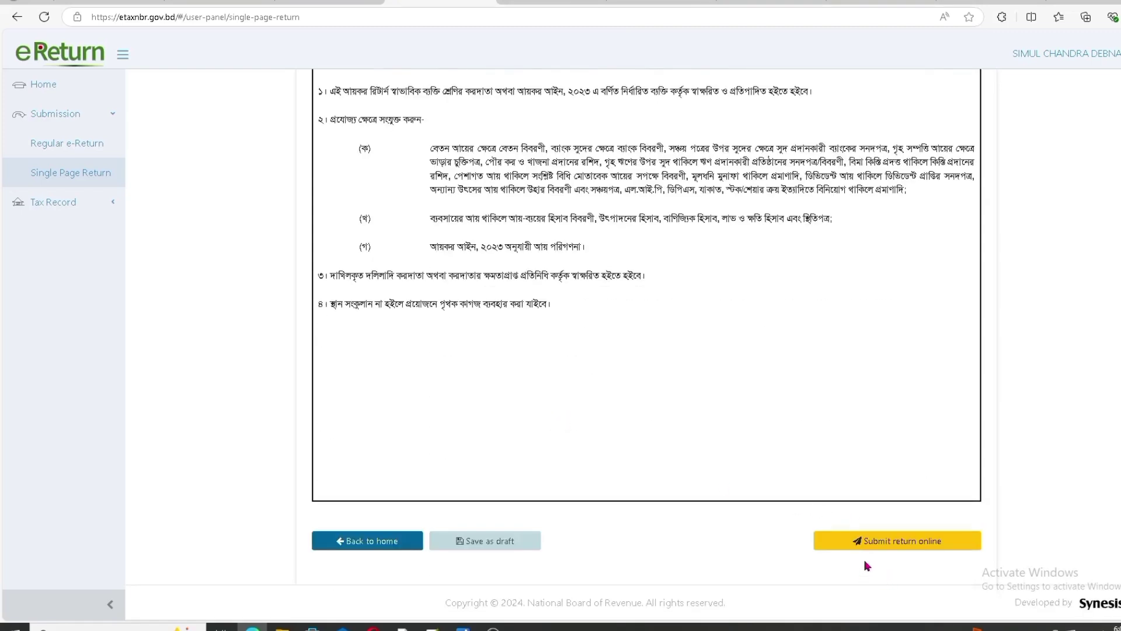
click(871, 543)
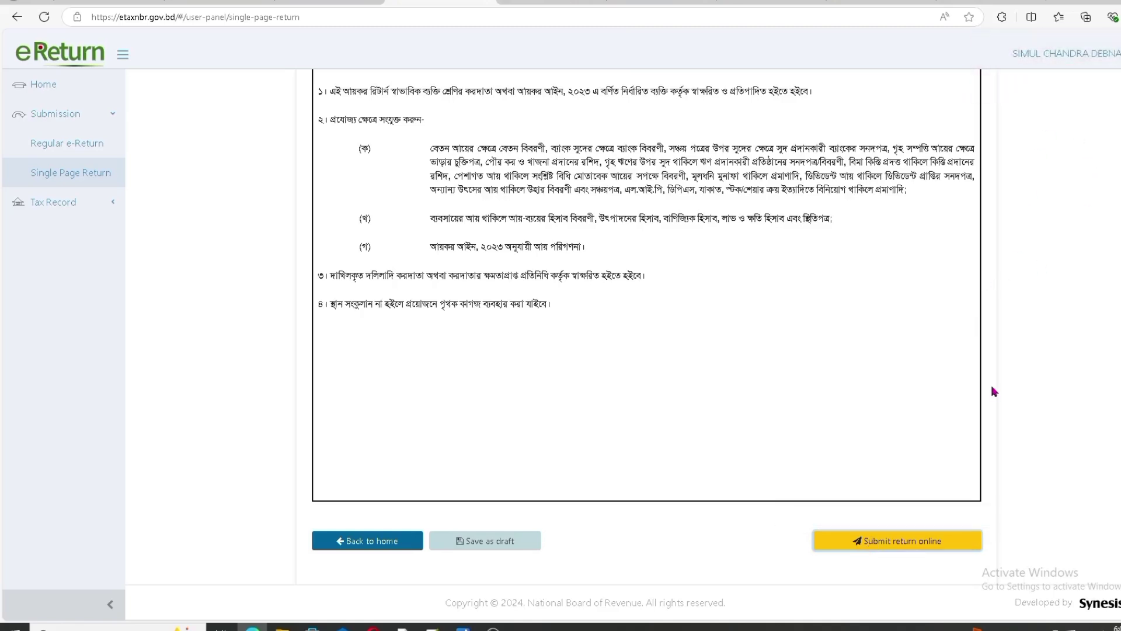
click(373, 539)
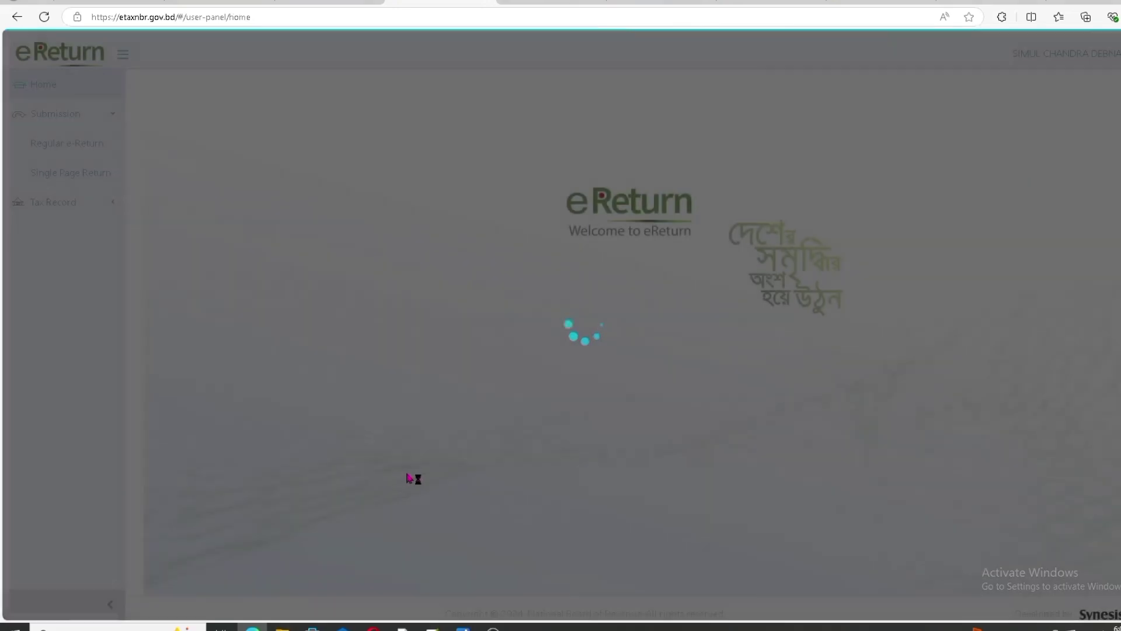
- Open the Regular e-Return and try to deselect Income from Financial Assets, dismissing the dialog
click(55, 146)
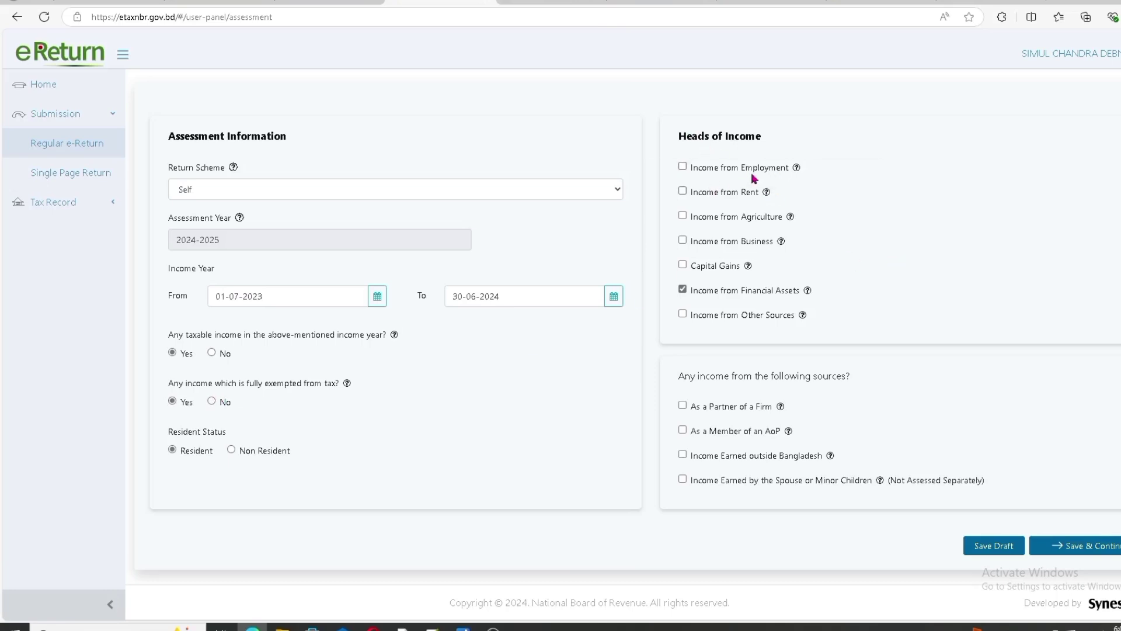
click(683, 290)
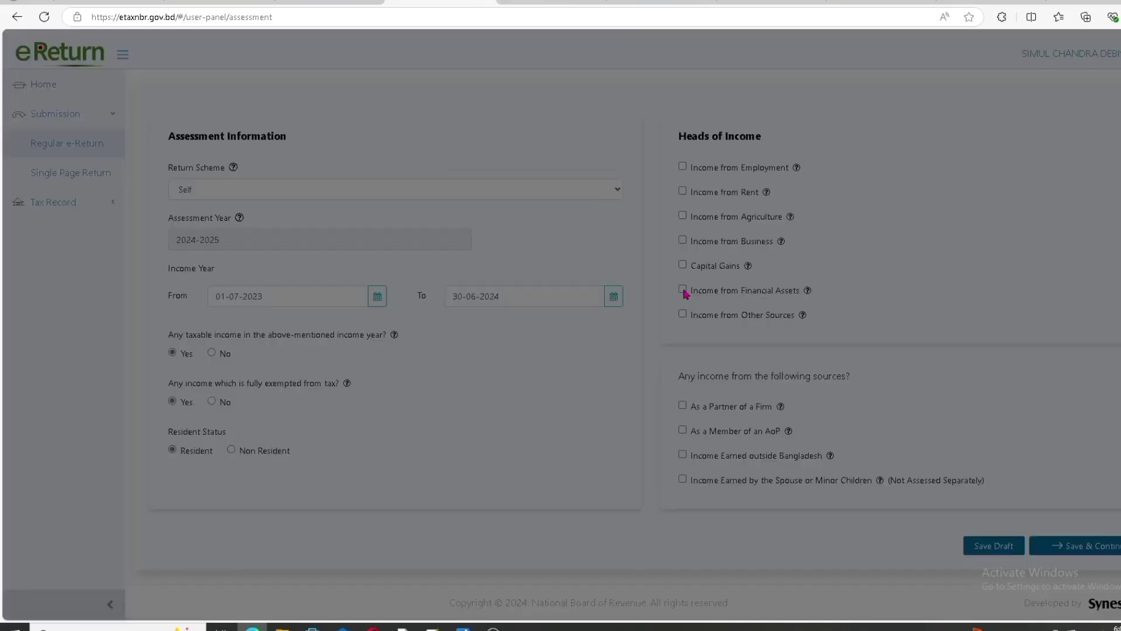
click(727, 65)
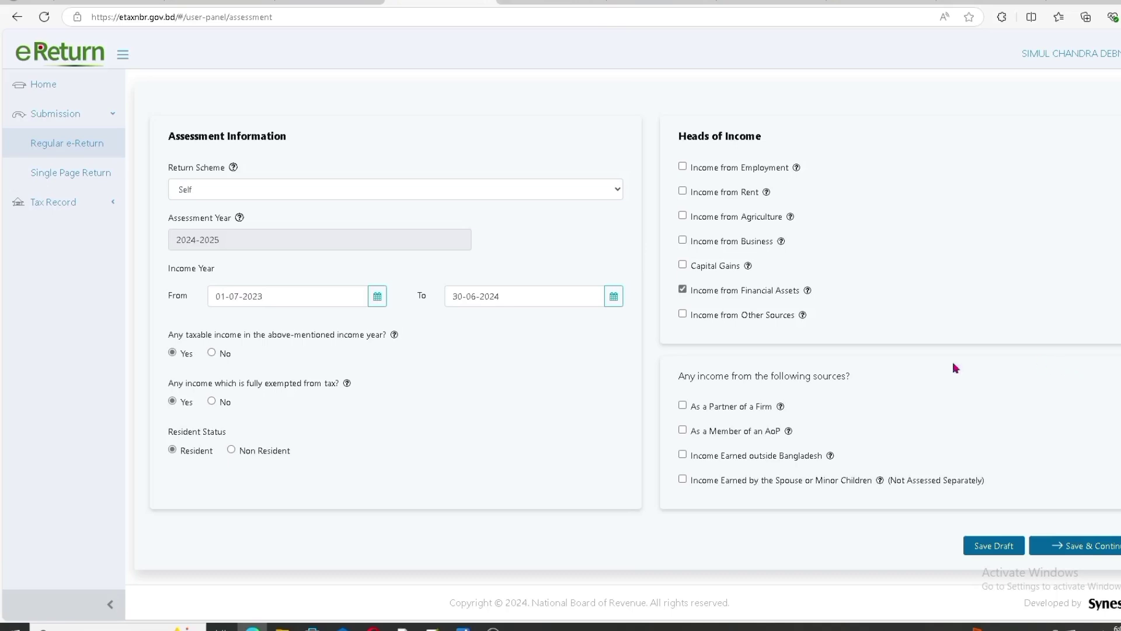
- Save the assessment information as a draft and continue to the additional information page
click(1083, 550)
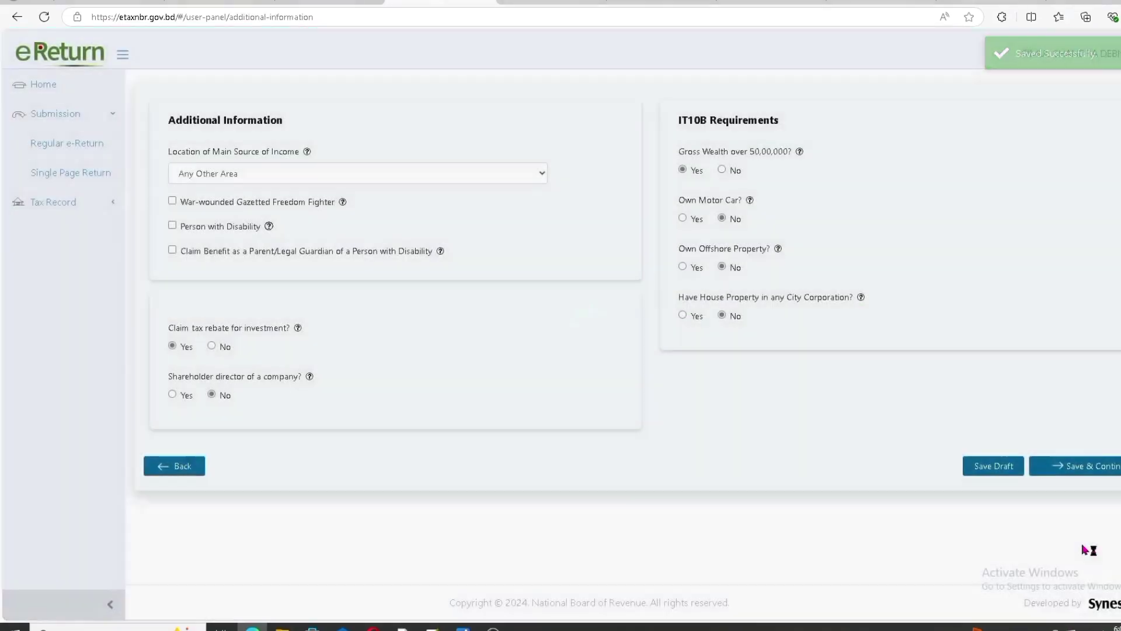
click(175, 466)
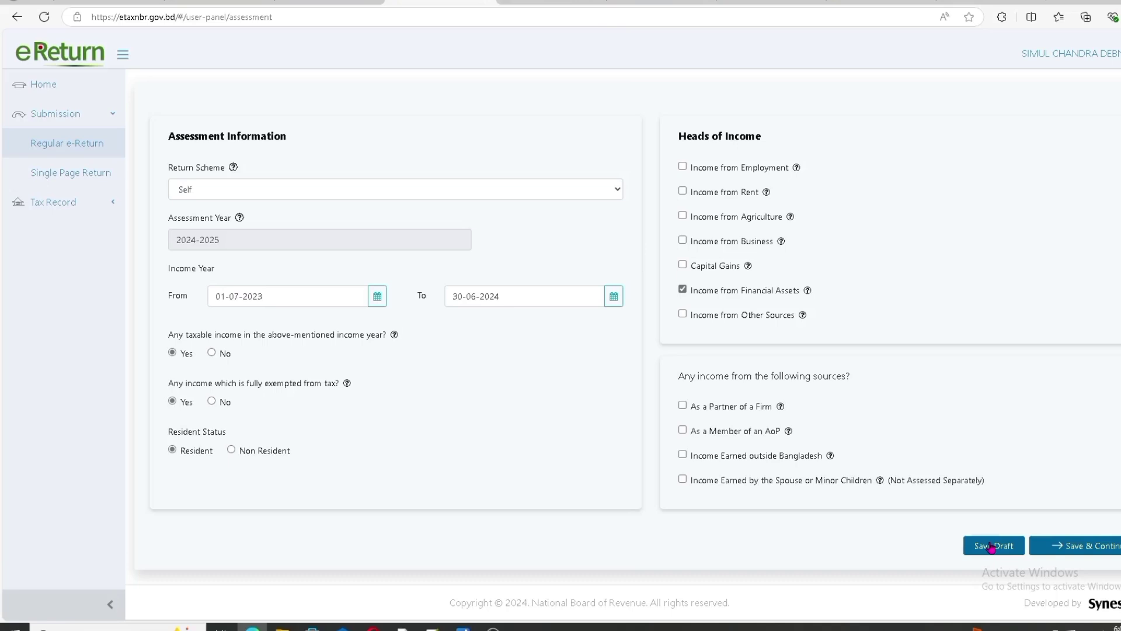
click(992, 547)
click(1081, 548)
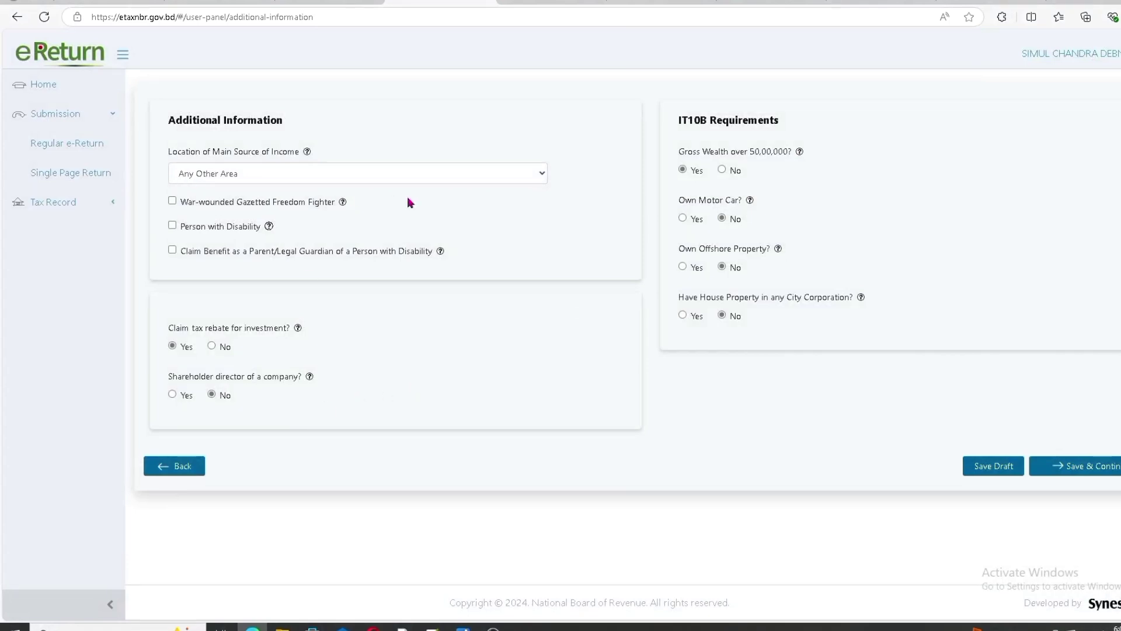
- Set the income location to Any Other Area and gross wealth over 50,00,000 to Yes, save the draft, and continue
click(539, 183)
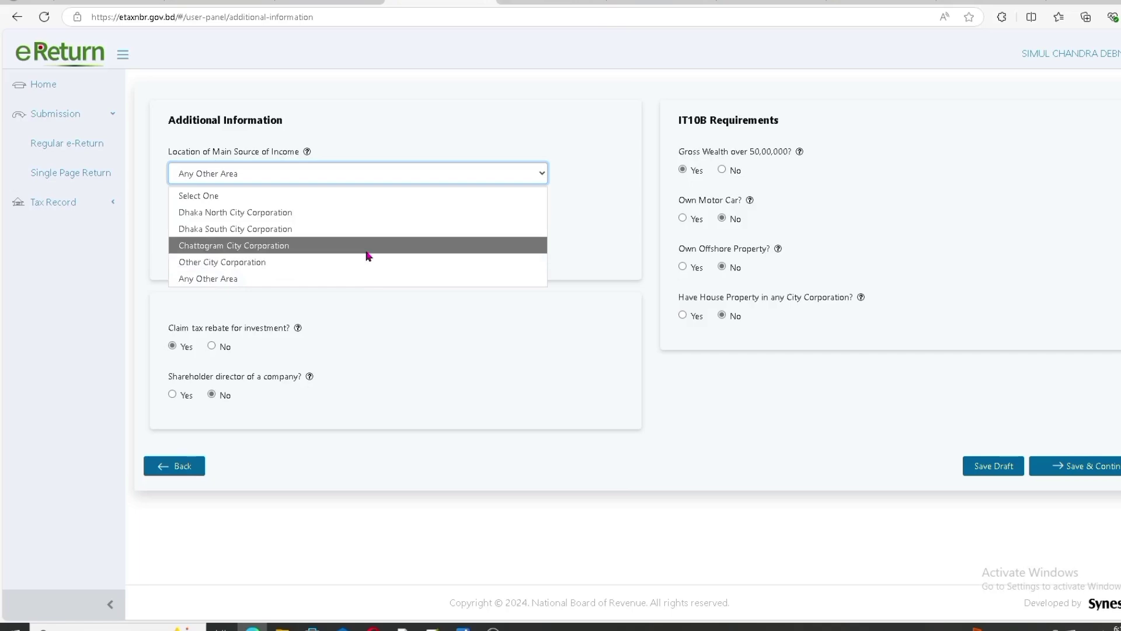
click(236, 279)
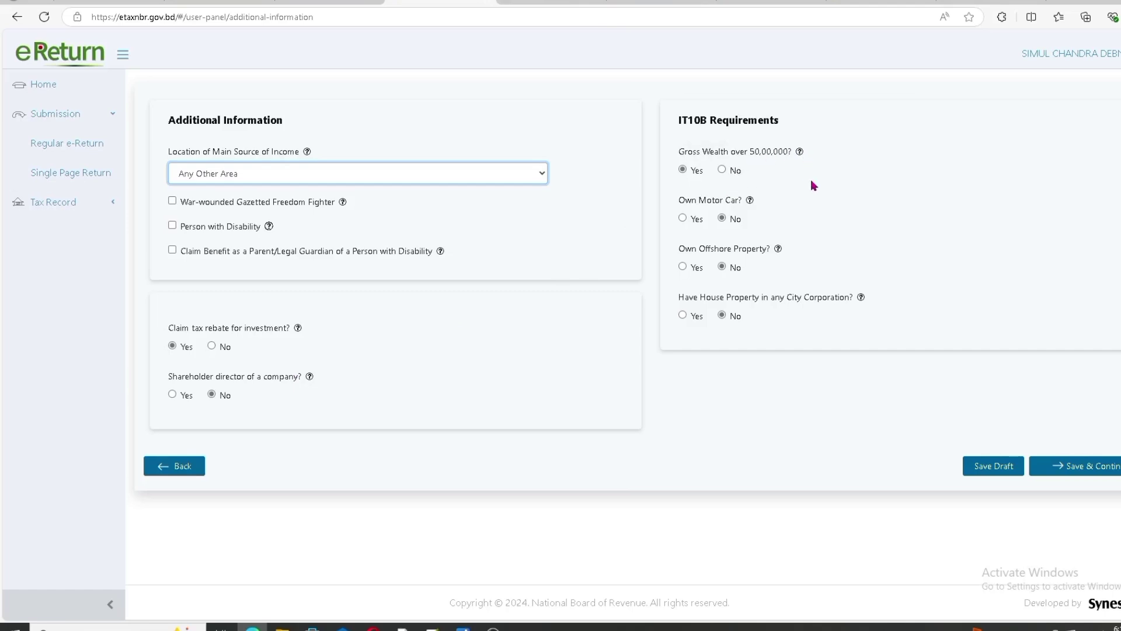
click(722, 170)
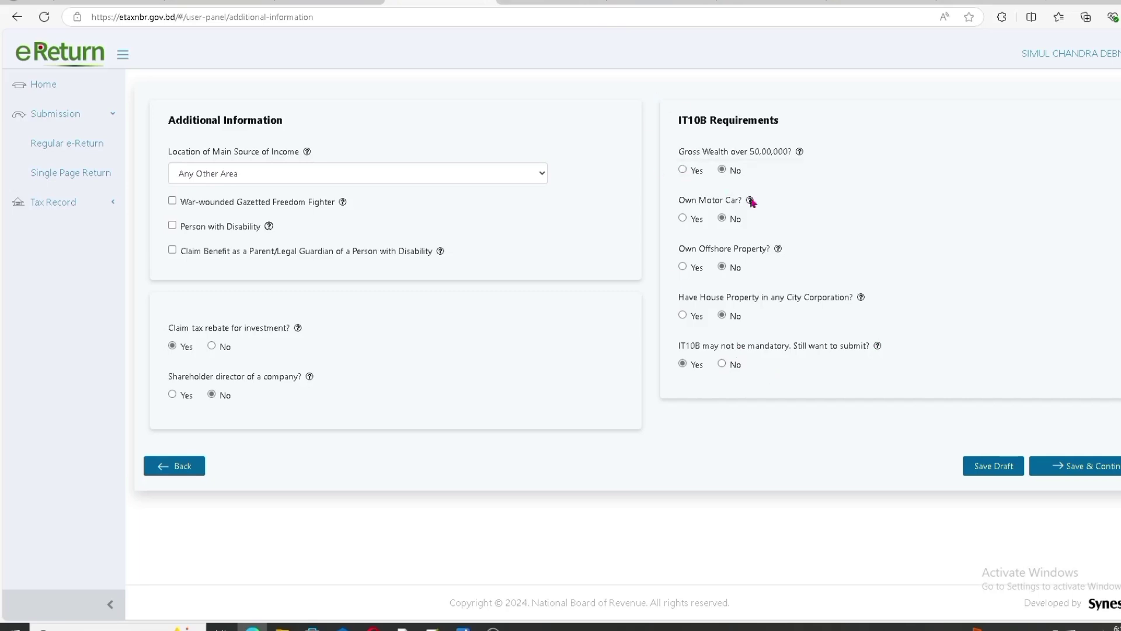
click(683, 170)
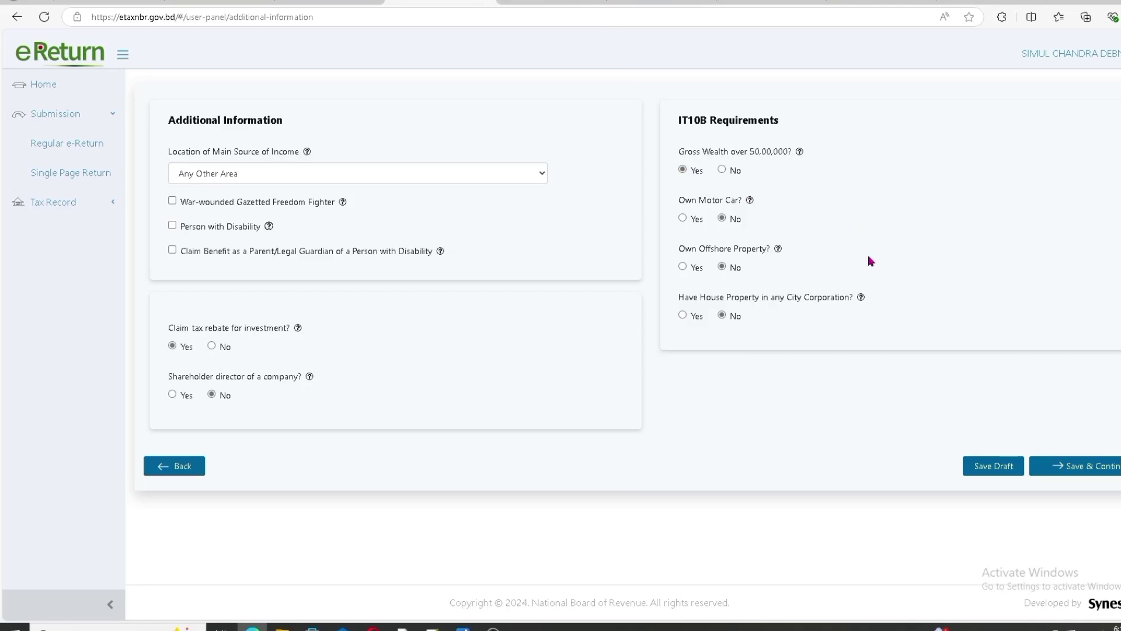
click(987, 469)
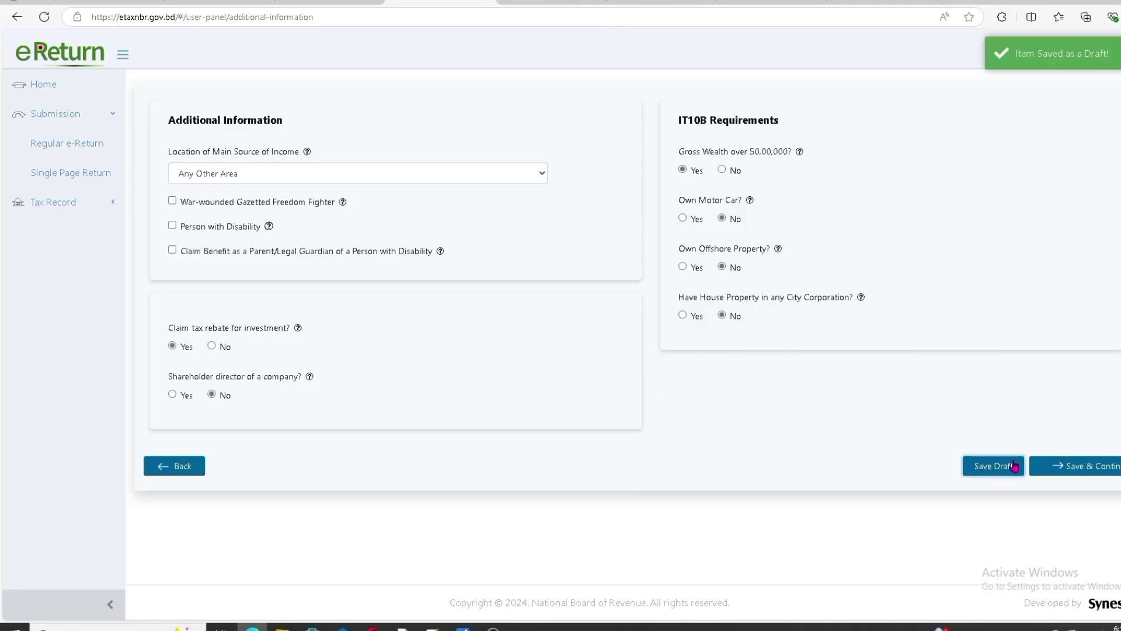
click(1076, 468)
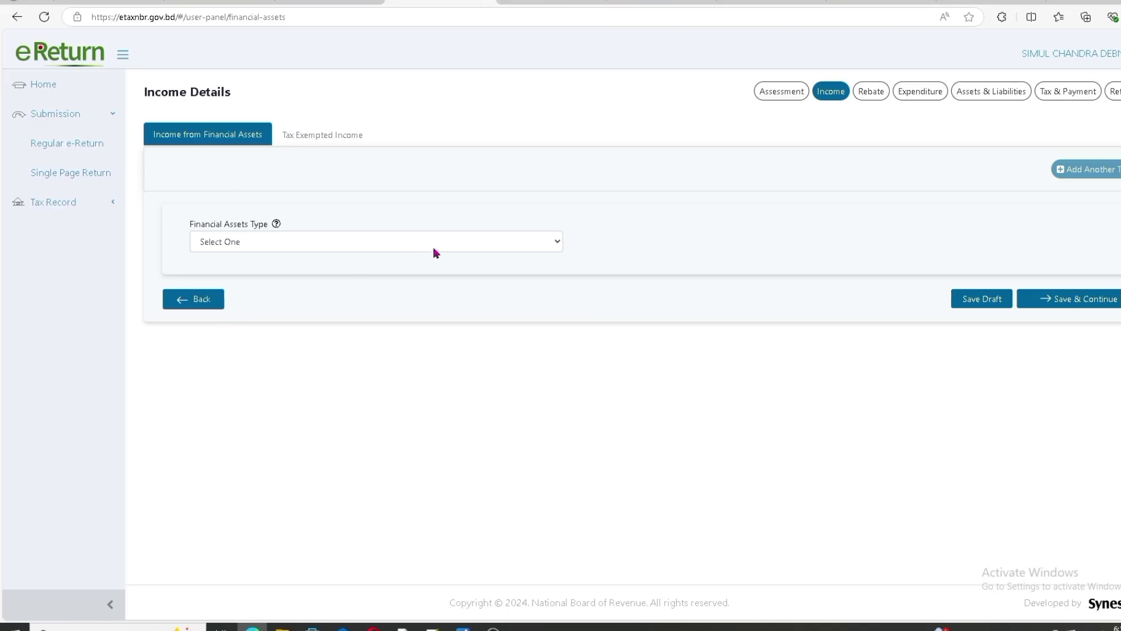
- Examine the available financial asset types and tax exempted income types in the income details
click(558, 245)
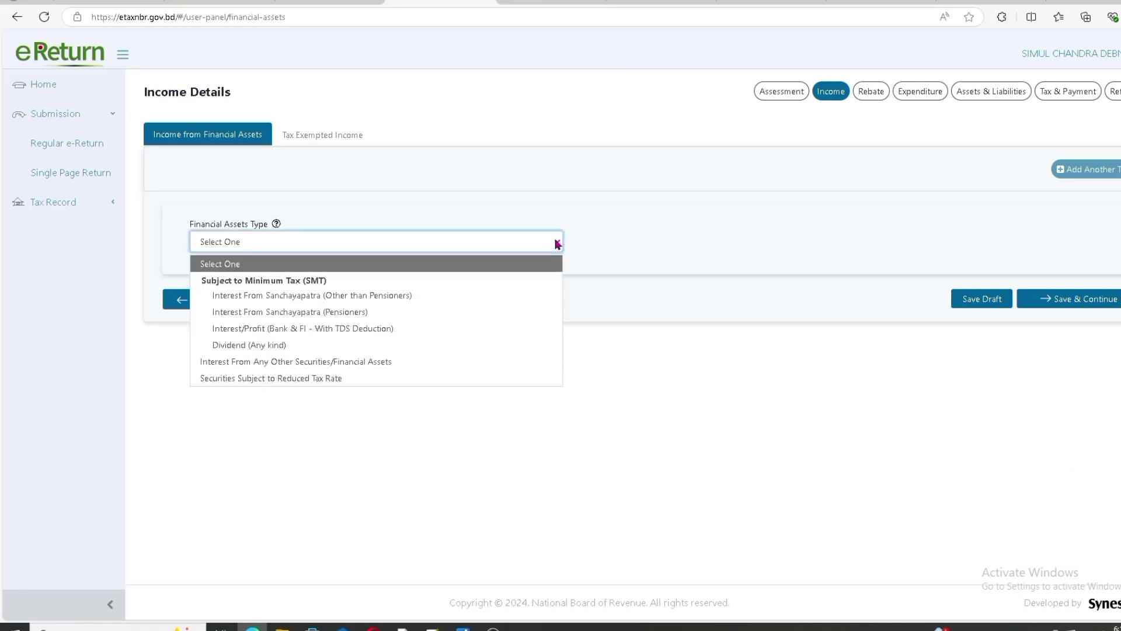
click(558, 245)
click(558, 245)
click(558, 245)
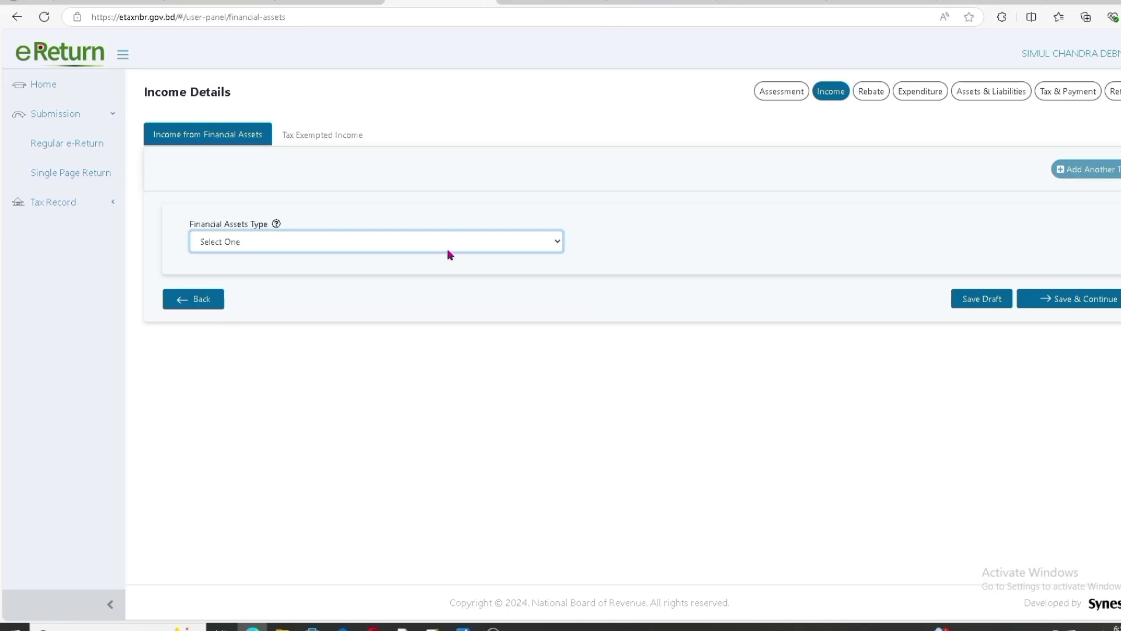
click(330, 138)
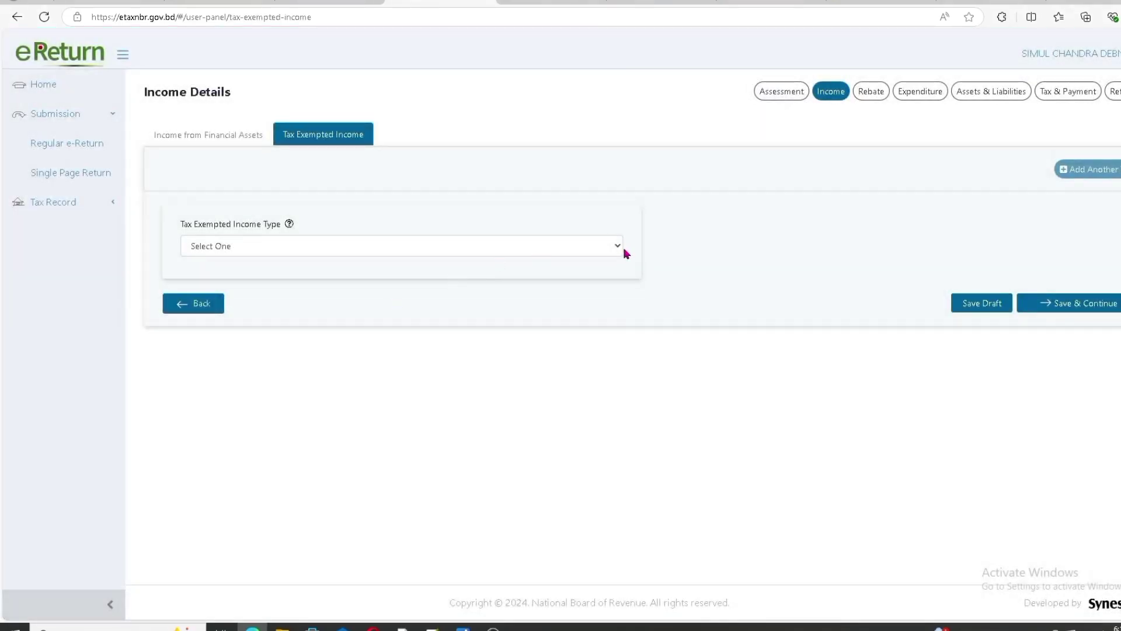
click(618, 247)
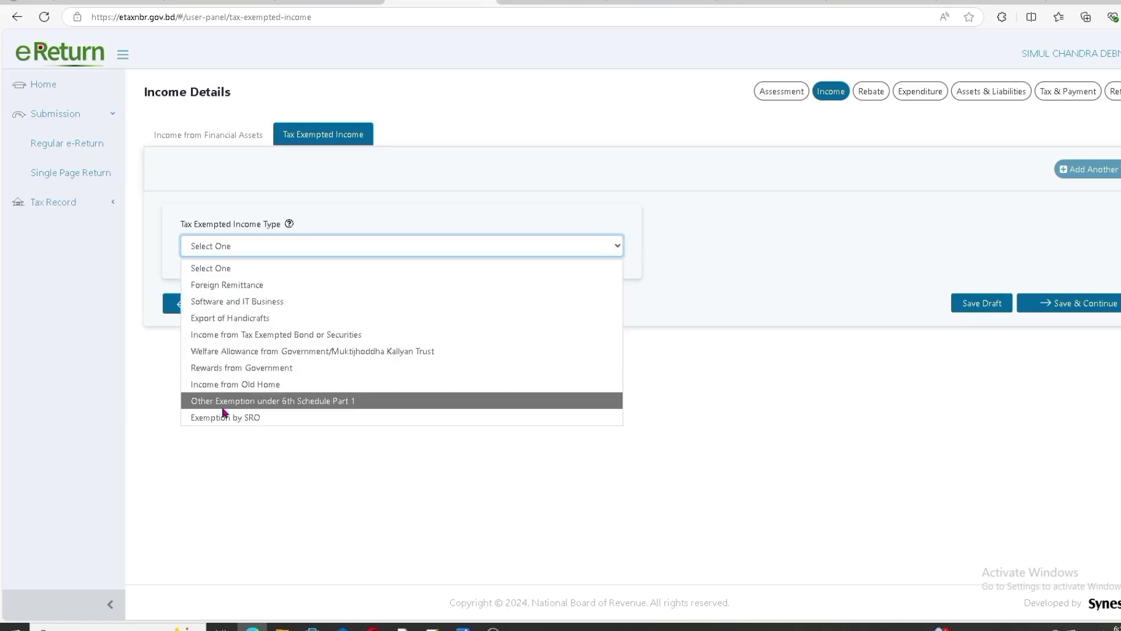
- Choose Interest From Sanchayapatra (Pensioners) as the financial assets type under Income from Financial Assets
click(219, 138)
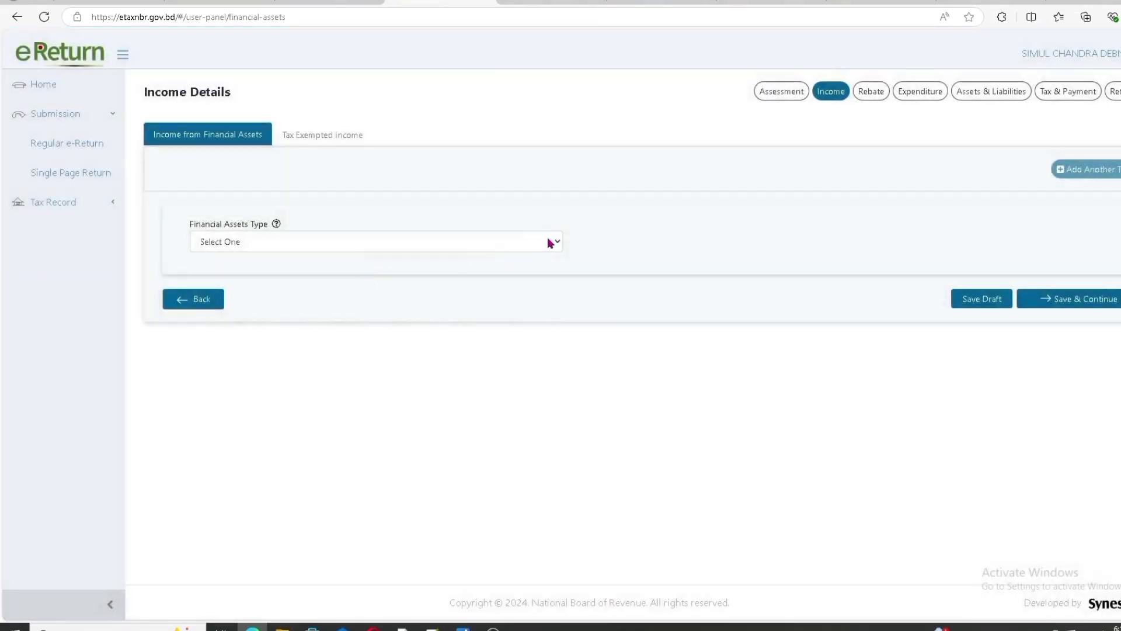
click(552, 242)
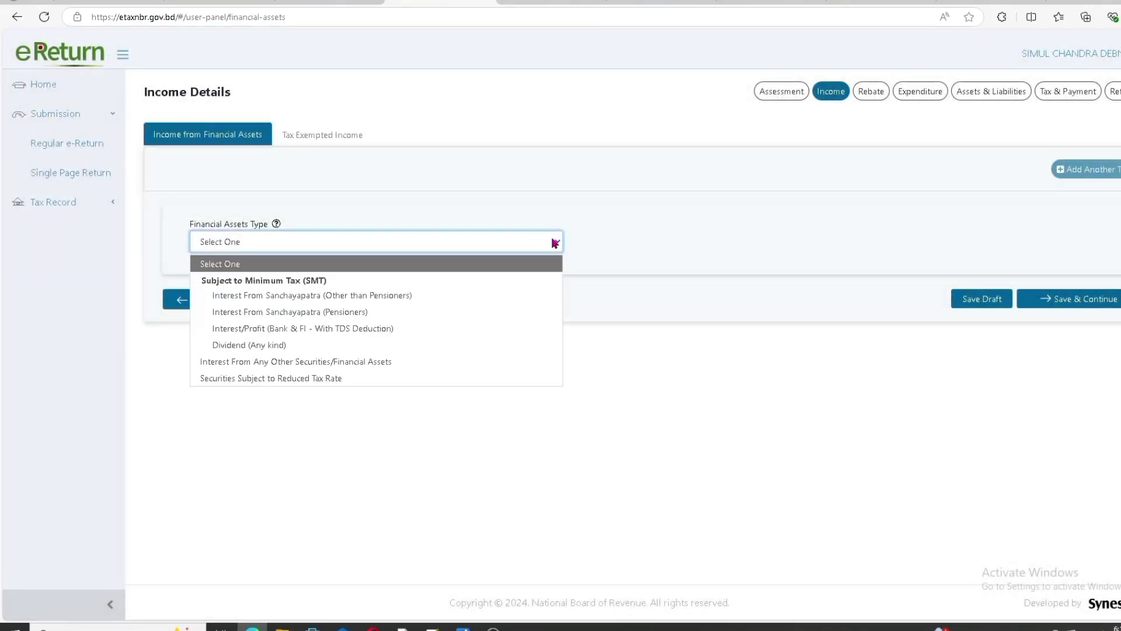
click(286, 312)
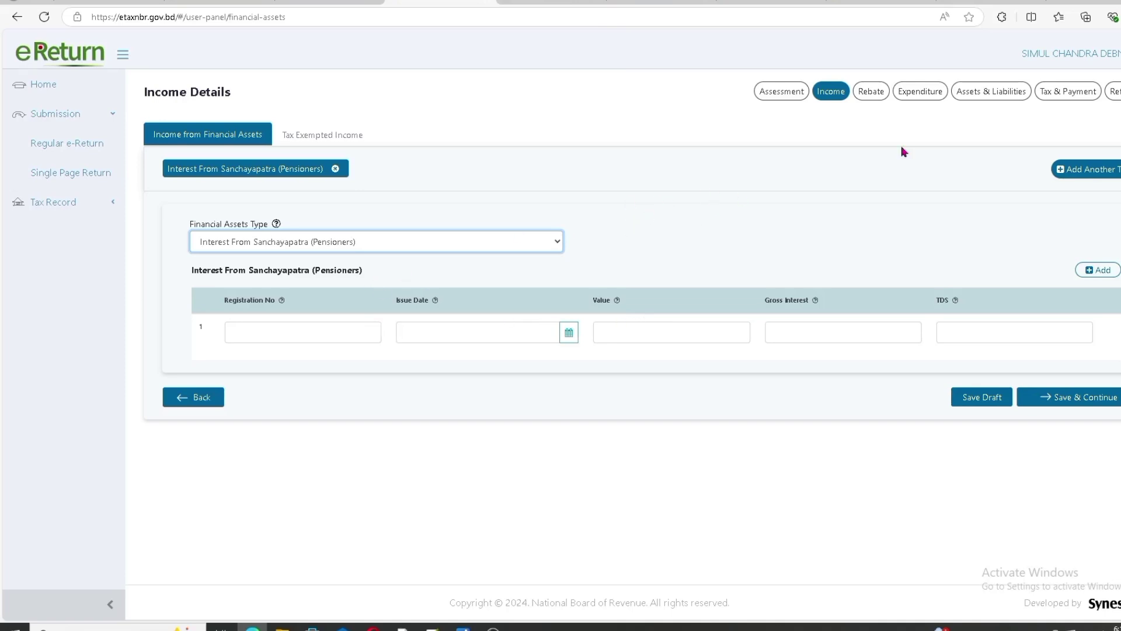
- Look over the Assets & Liabilities section and autofill it with the A/Y 2023-2024 data
click(991, 92)
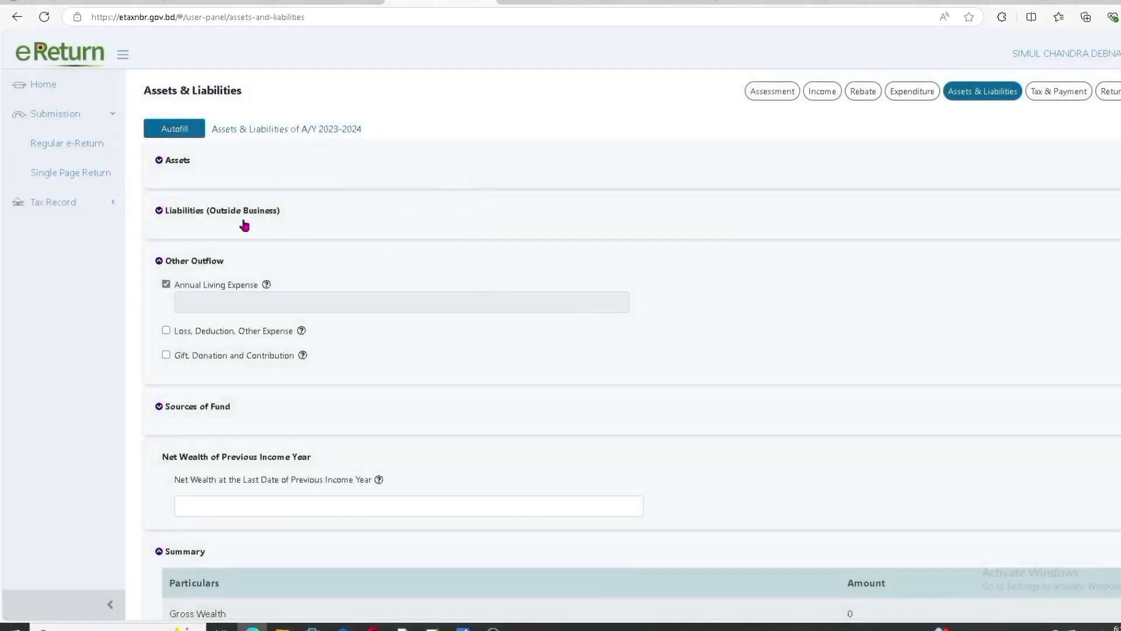
scroll(440, 331, down, 6)
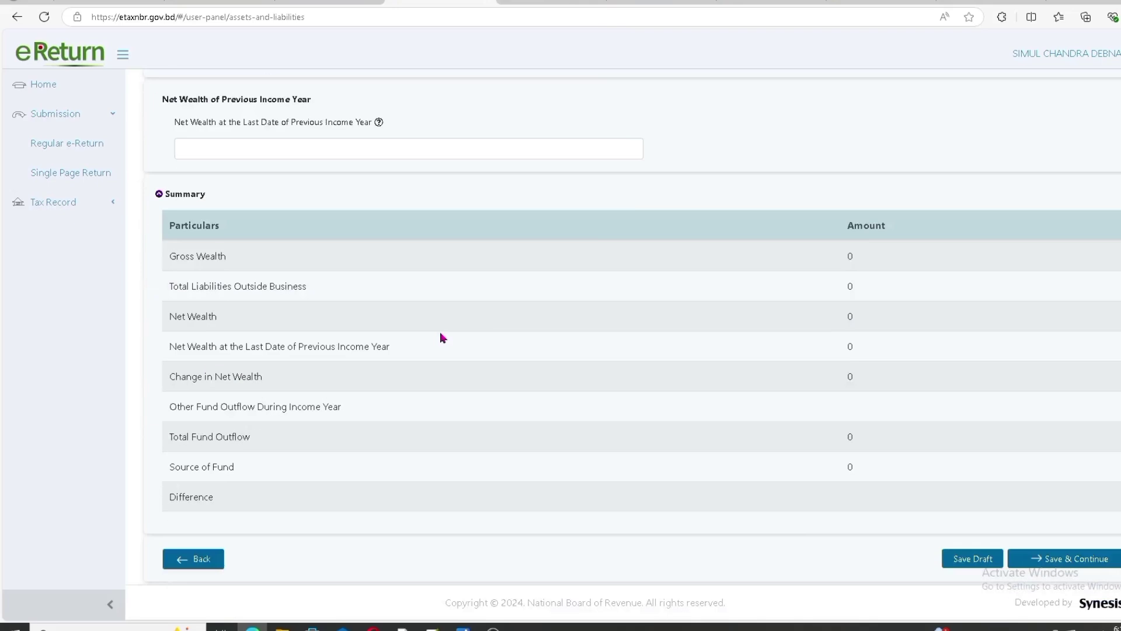
scroll(648, 320, up, 6)
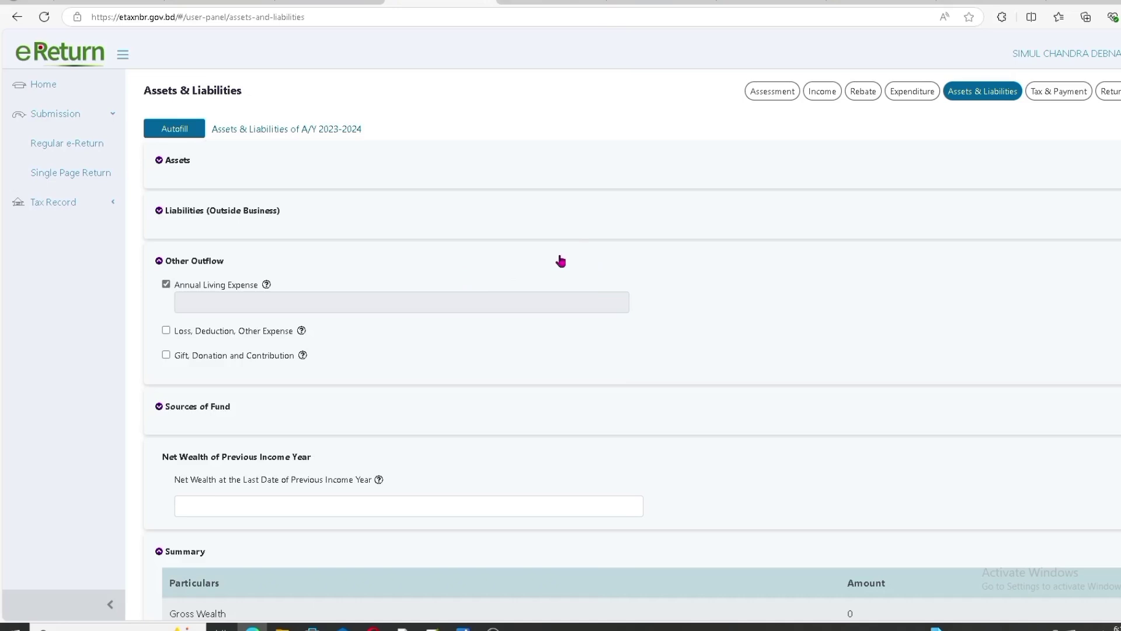
scroll(560, 261, down, 6)
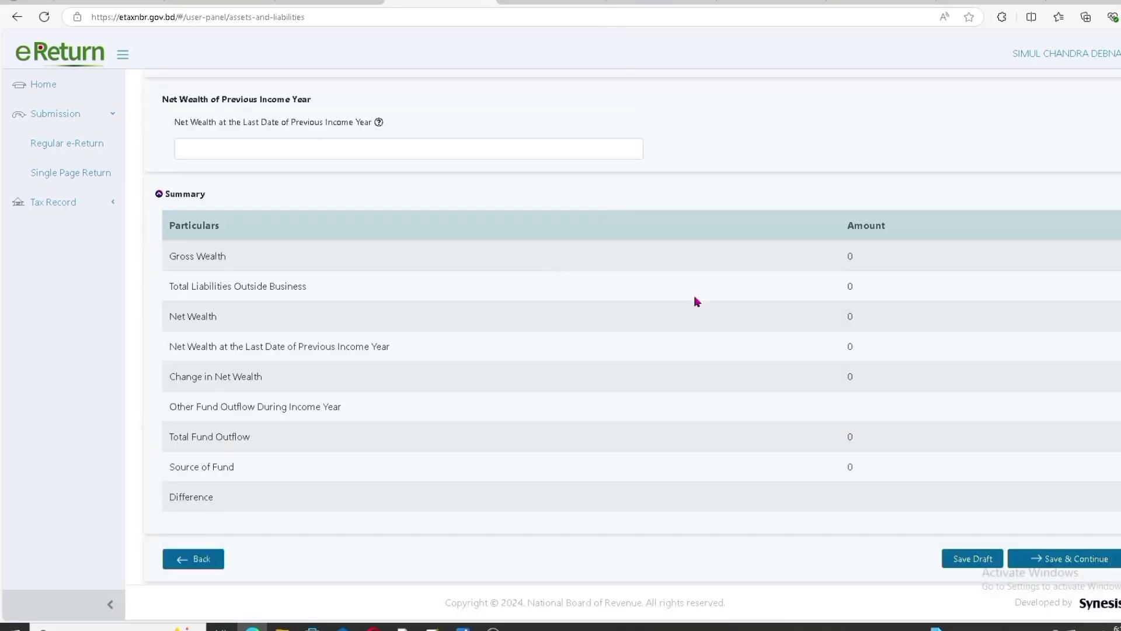
scroll(700, 295, up, 6)
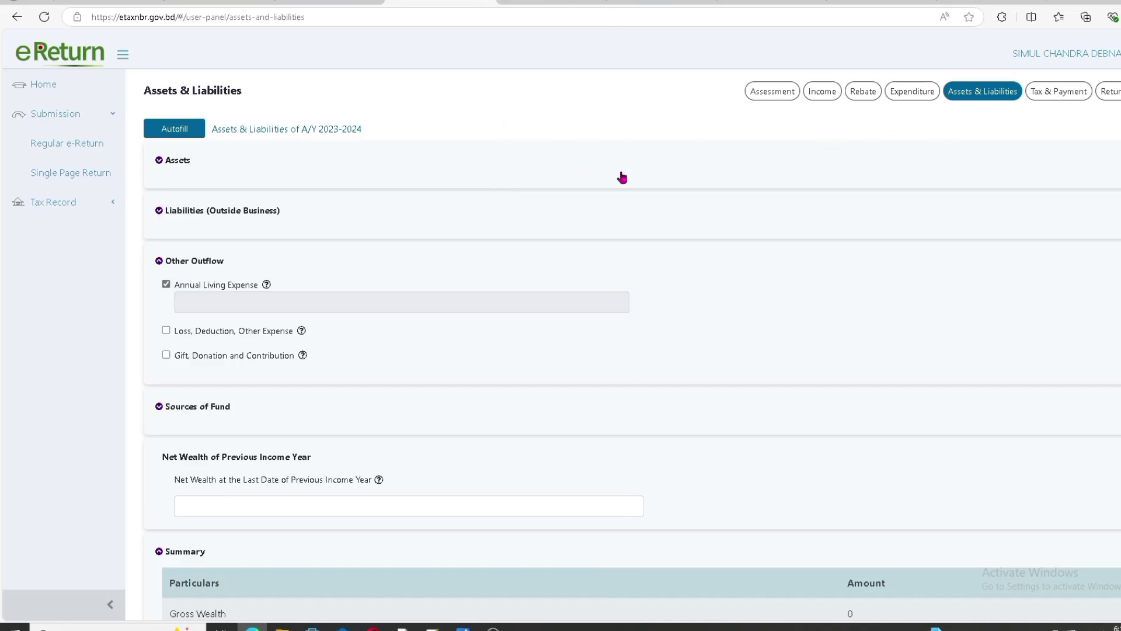
click(170, 130)
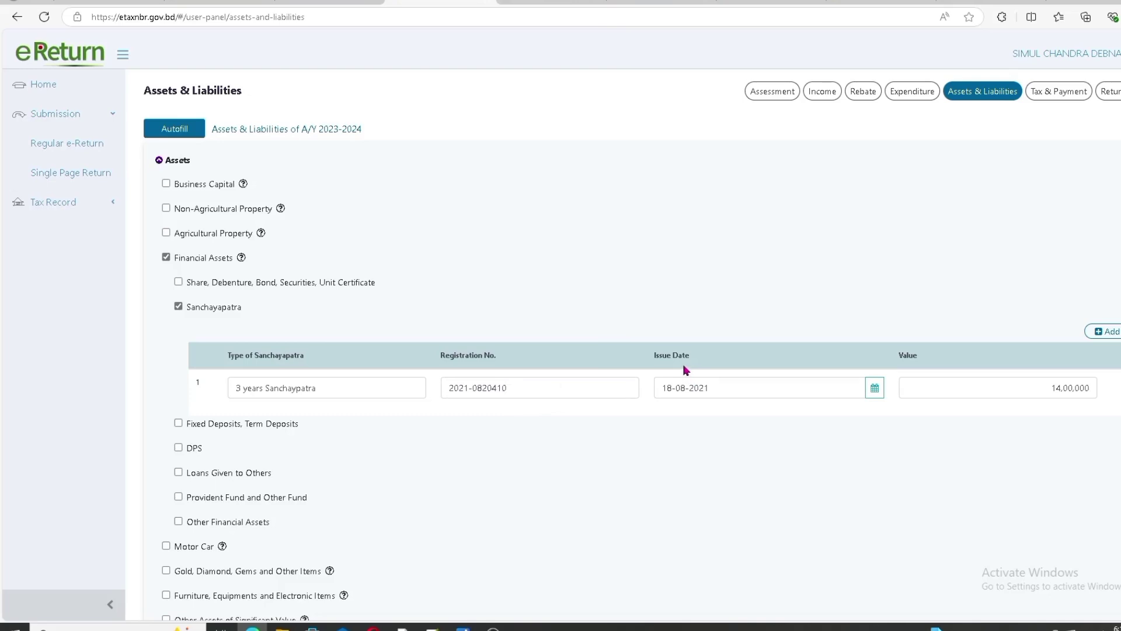
- Change the Sanchayapatra's issue date to 17-08-2021
click(876, 389)
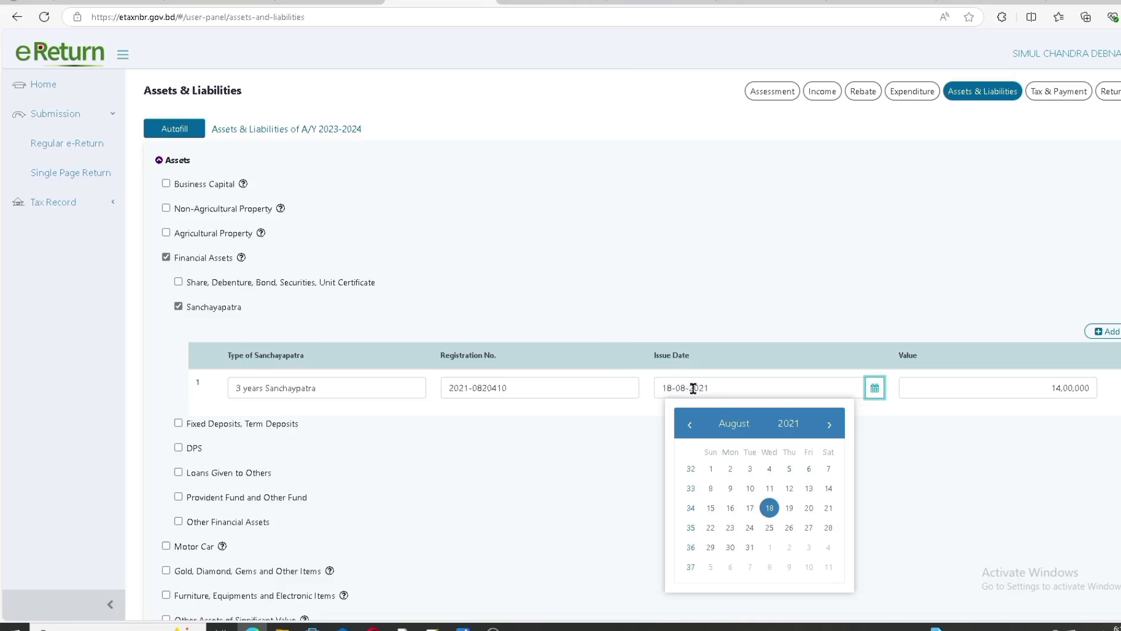
click(912, 461)
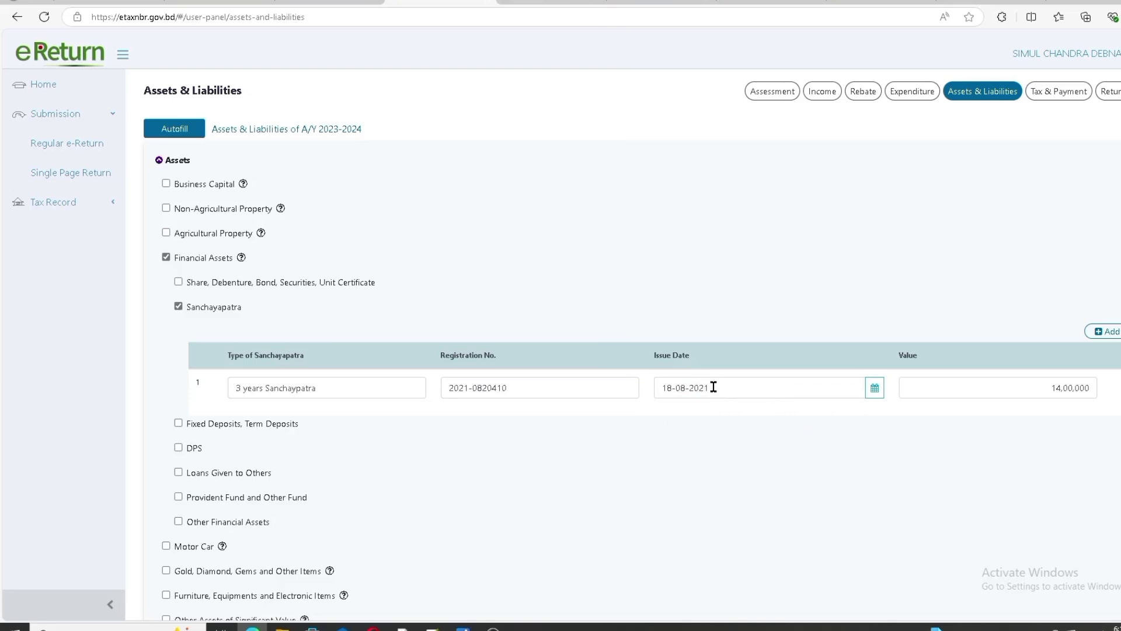
drag(714, 387, 631, 393)
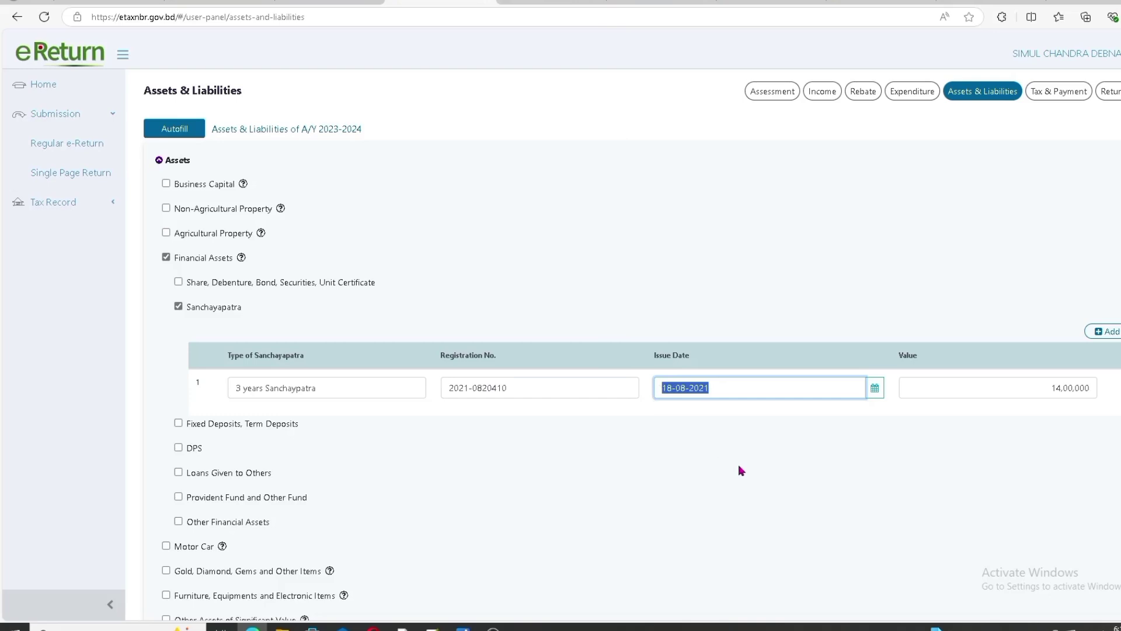
text(7082021)
click(732, 463)
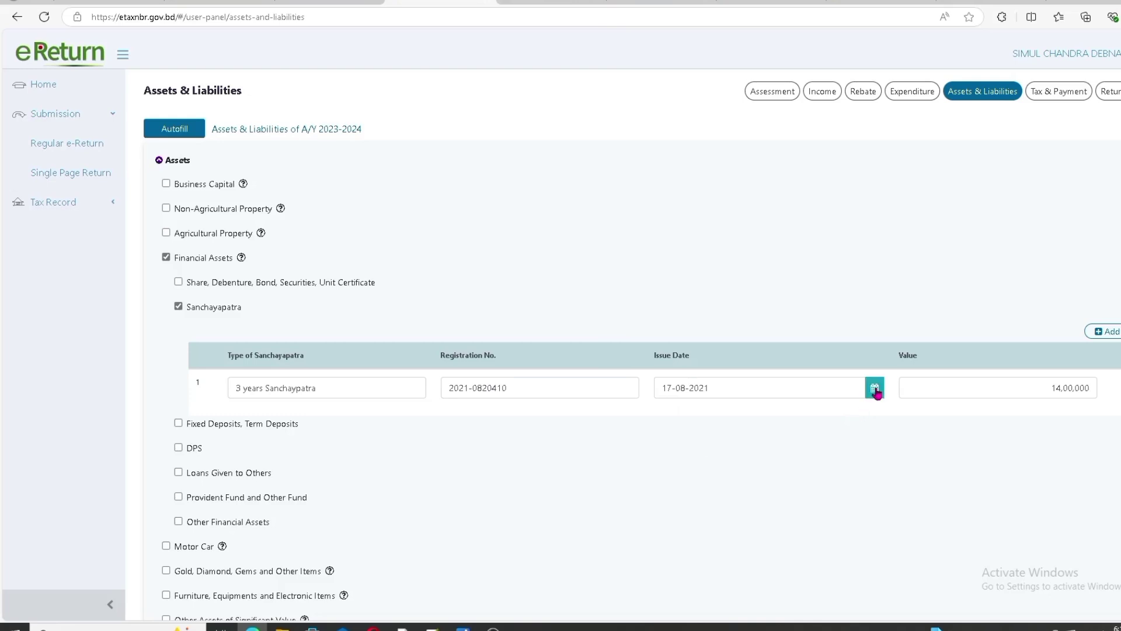
- Set the Sanchayapatra's issue date to 18-08-2021
drag(723, 387, 618, 404)
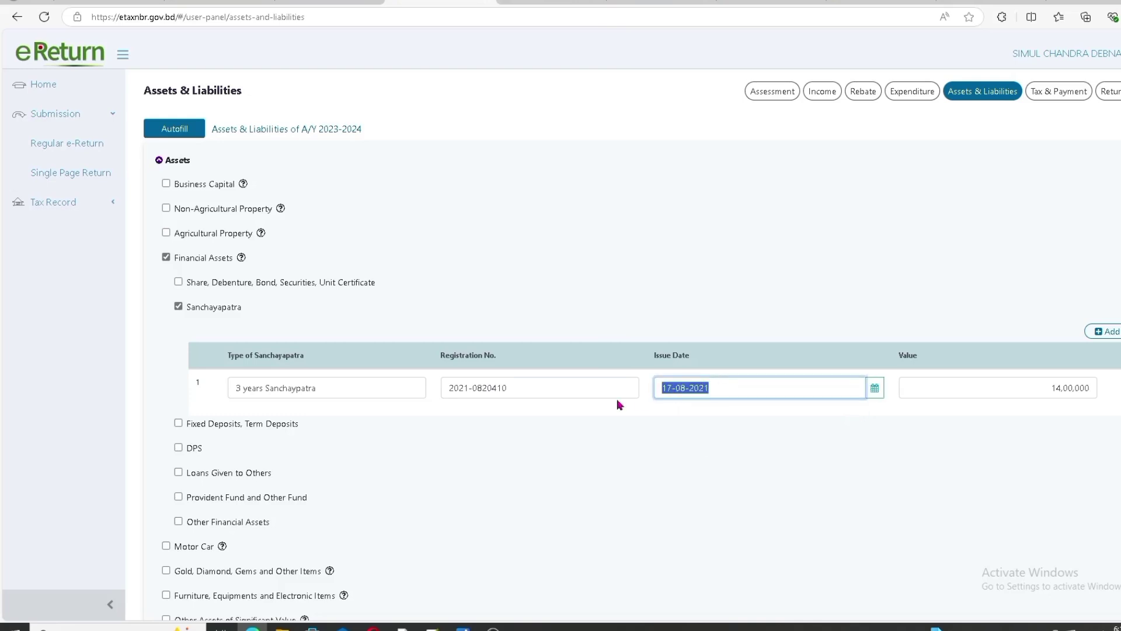
text(1)
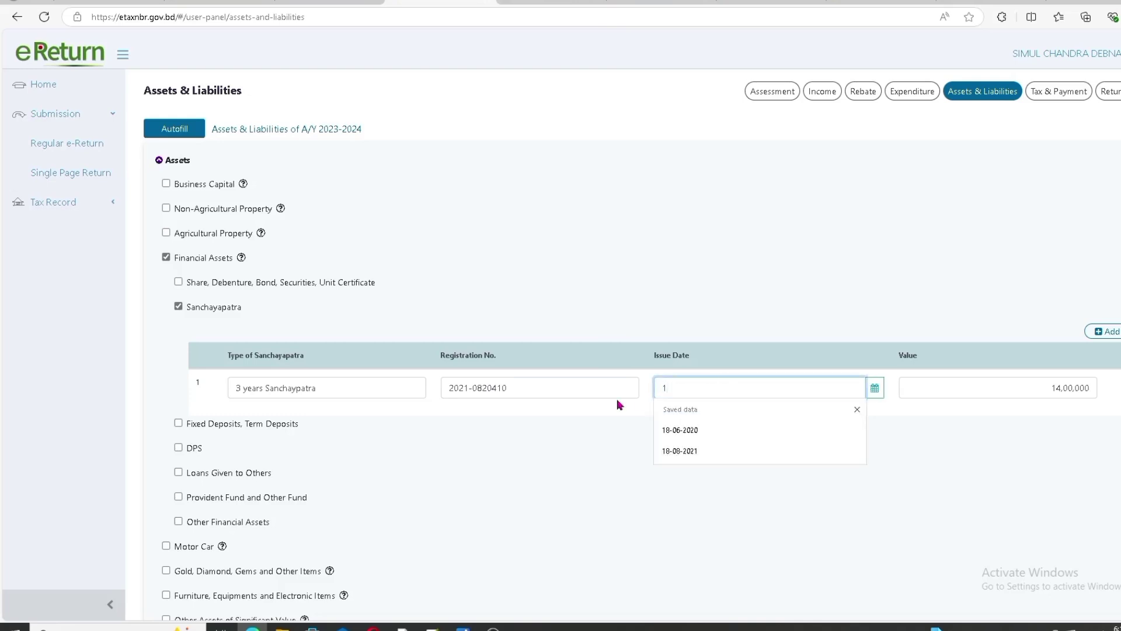
text(80)
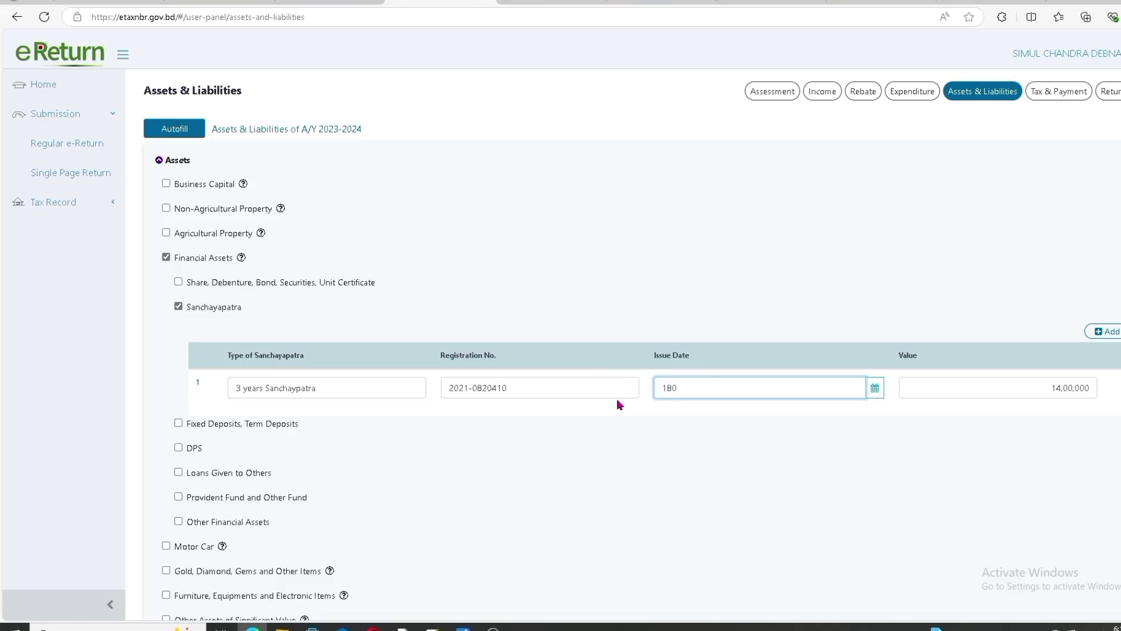
text(82021)
click(742, 458)
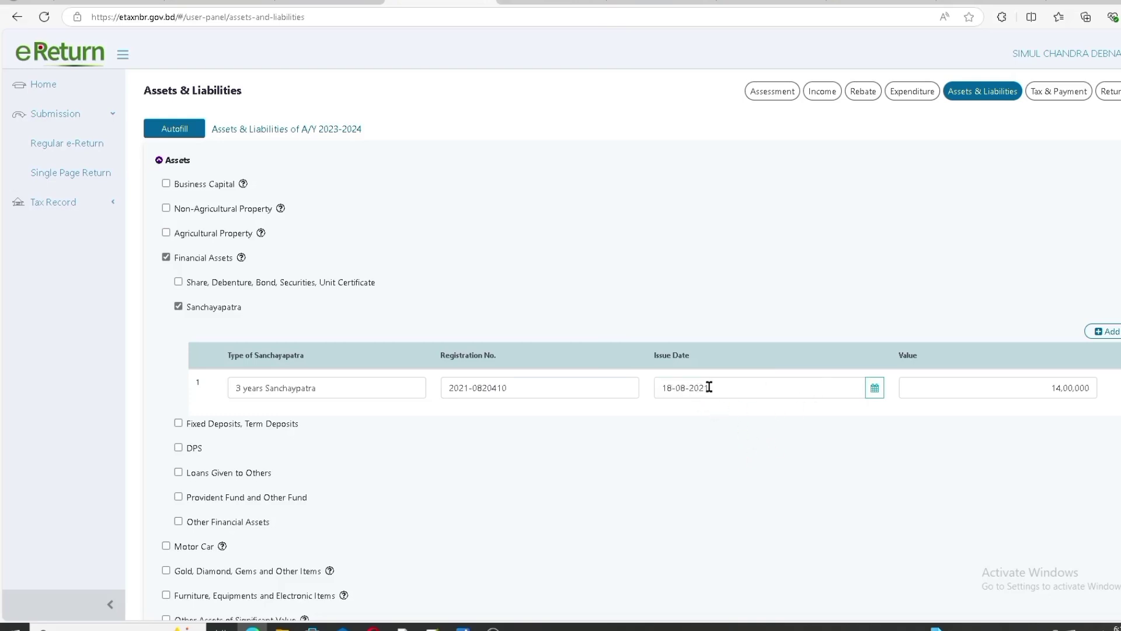
- Browse the Sanchayapatra's issue date calendar forward to February 2022 and close it without choosing a date
click(874, 389)
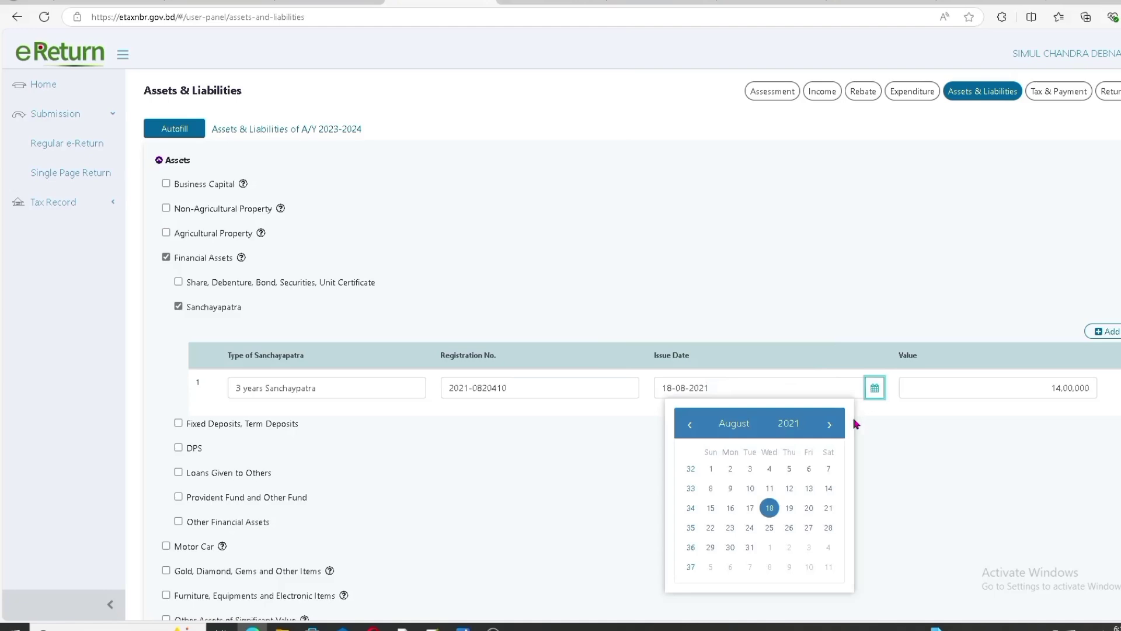
click(829, 426)
click(829, 424)
click(829, 424)
click(829, 424)
click(829, 425)
click(829, 424)
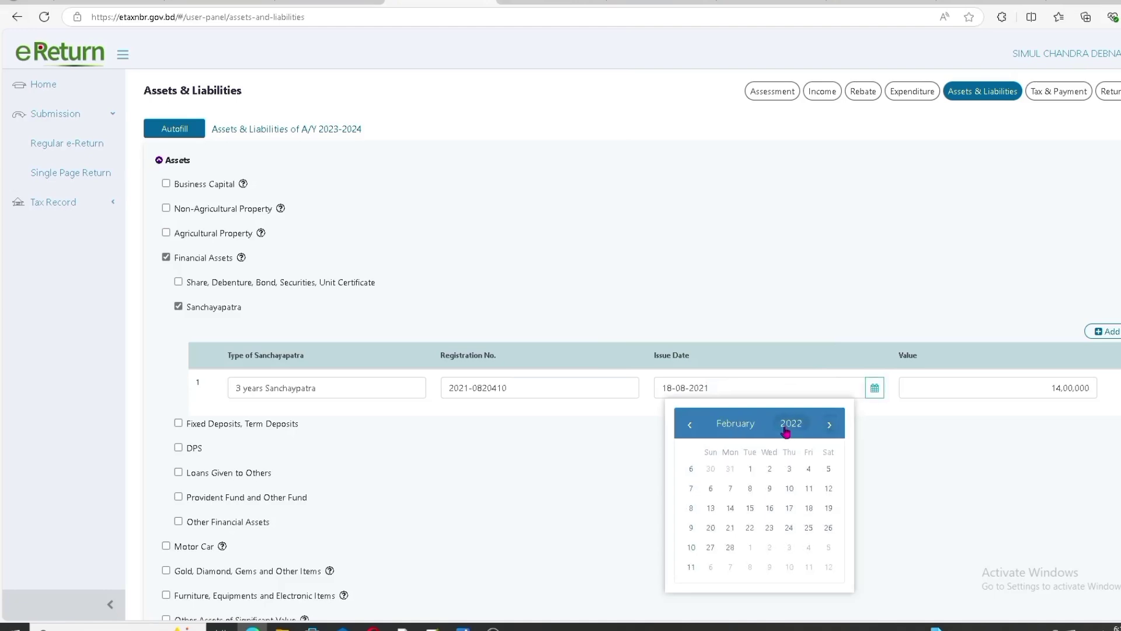
click(878, 448)
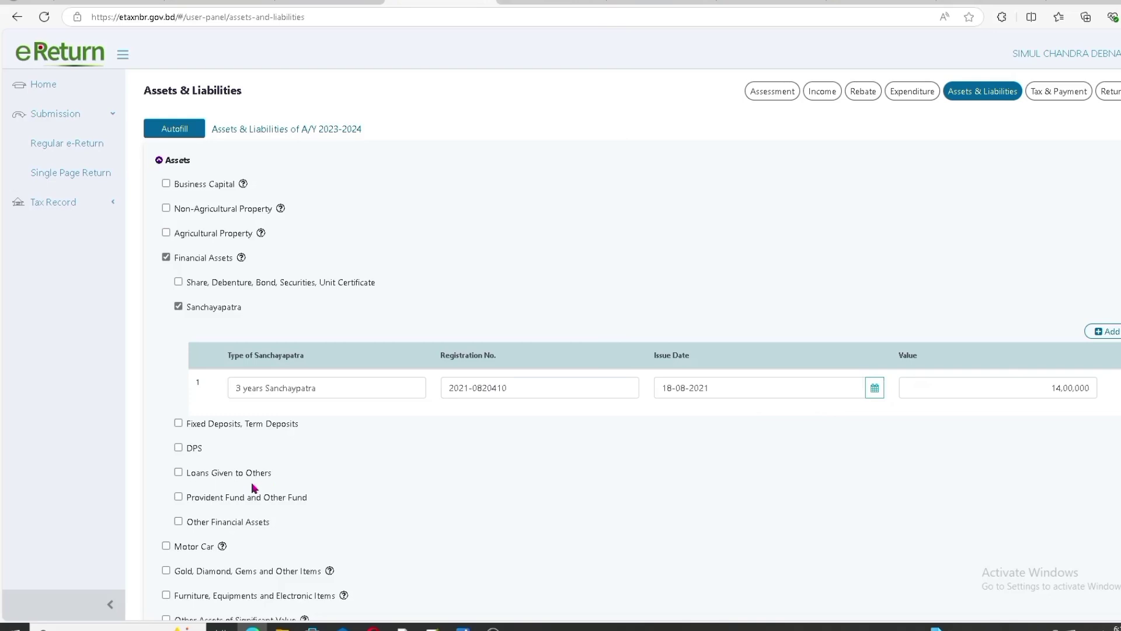
- Add a second row to the Sanchayapatra table and delete that empty row
scroll(250, 484, down, 3)
scroll(408, 441, up, 2)
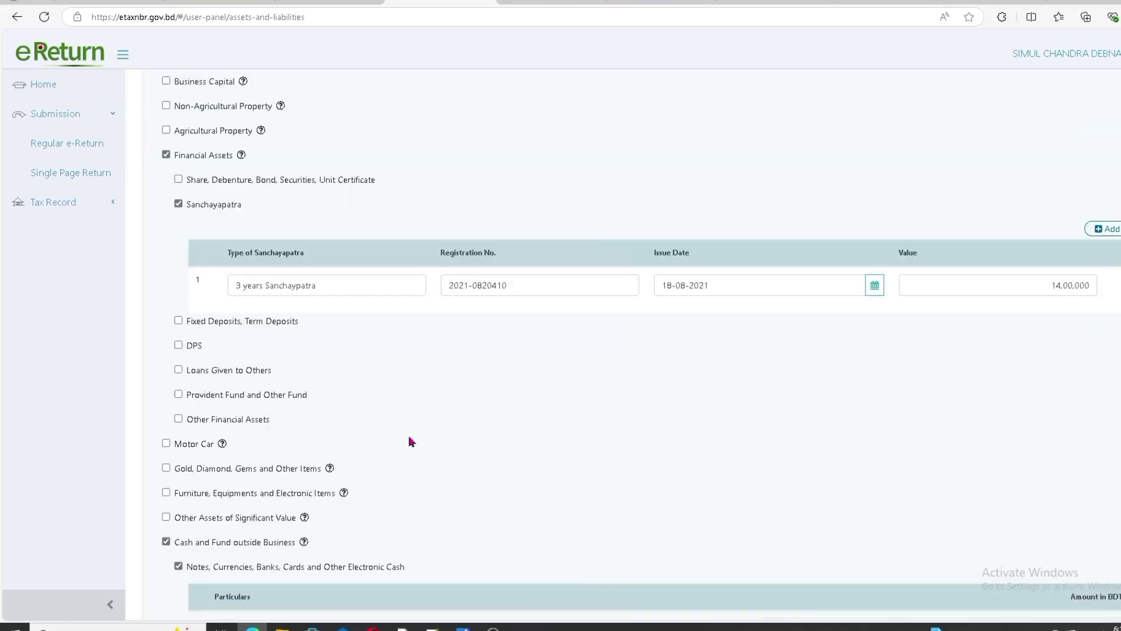
click(1105, 228)
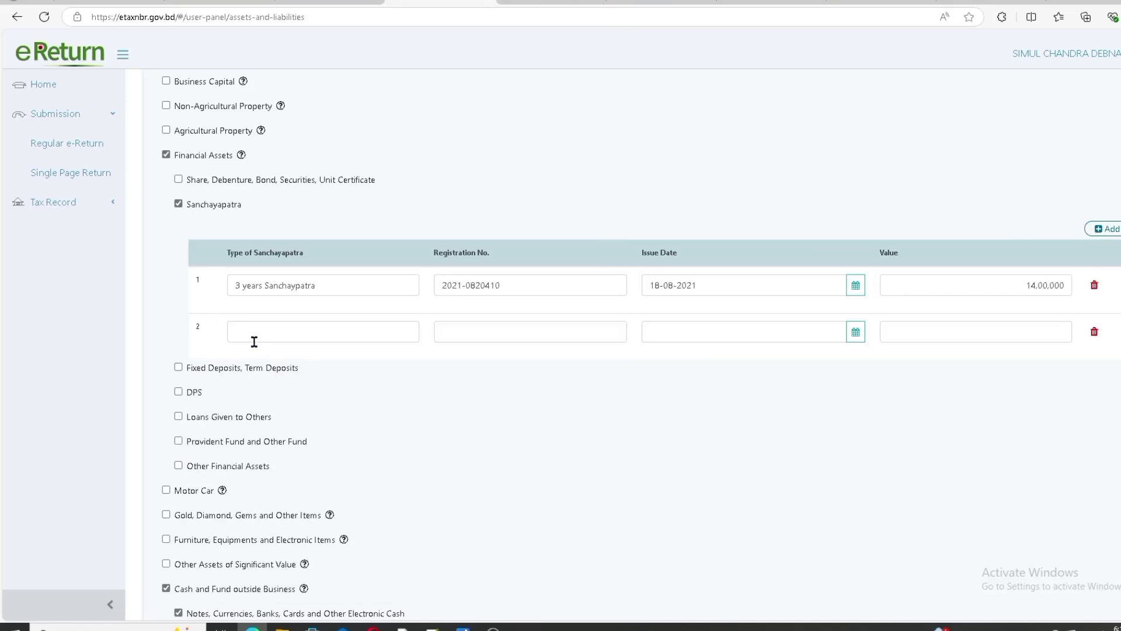
click(1094, 332)
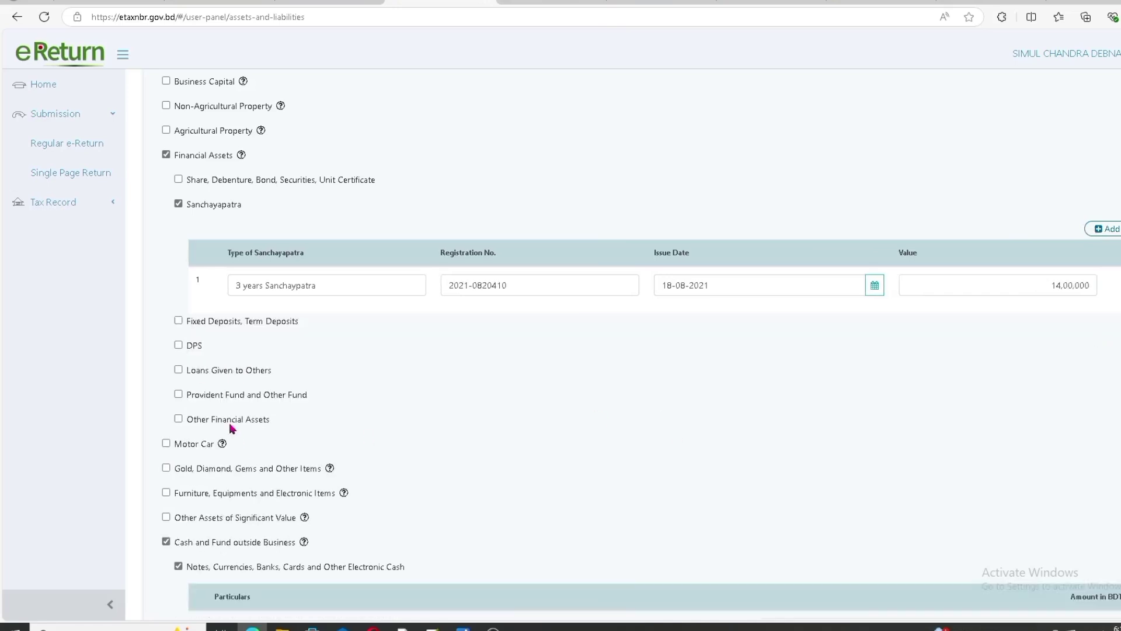
- Include DPS under Financial Assets and try to add another row to its table
click(178, 345)
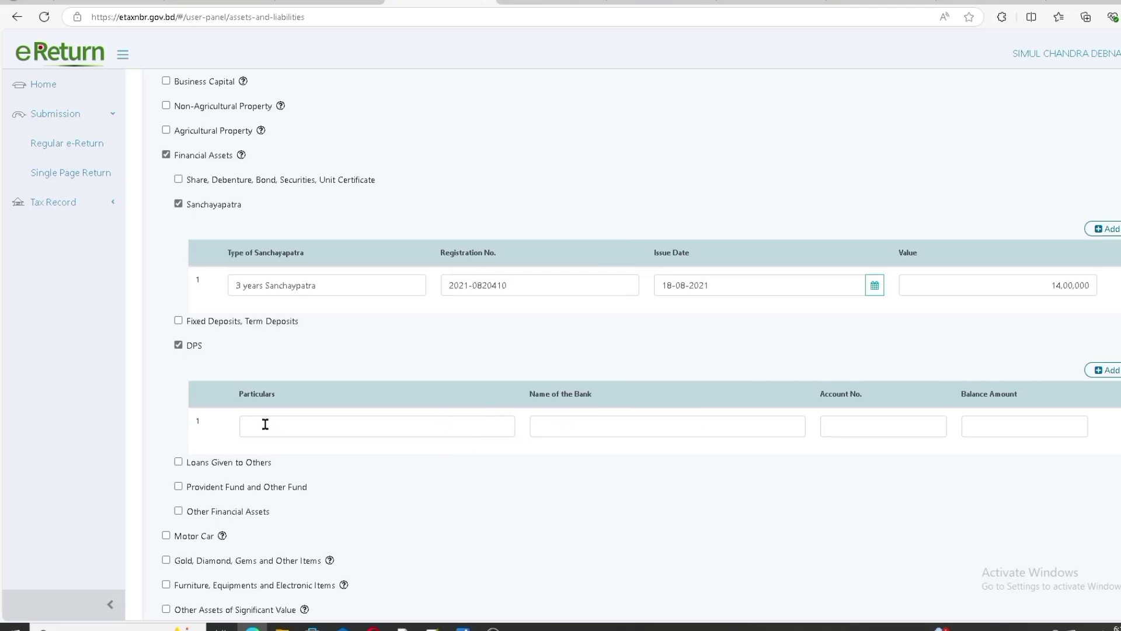
click(1107, 370)
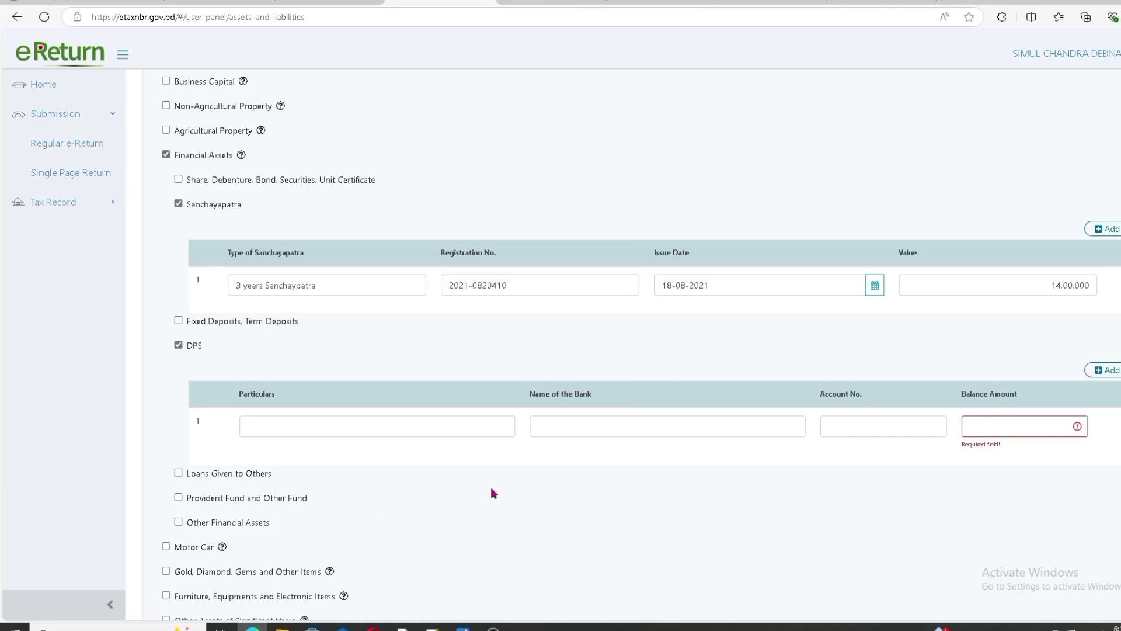
- Exclude DPS from Financial Assets and review the remaining asset categories down to Cash and Fund outside Business
click(178, 345)
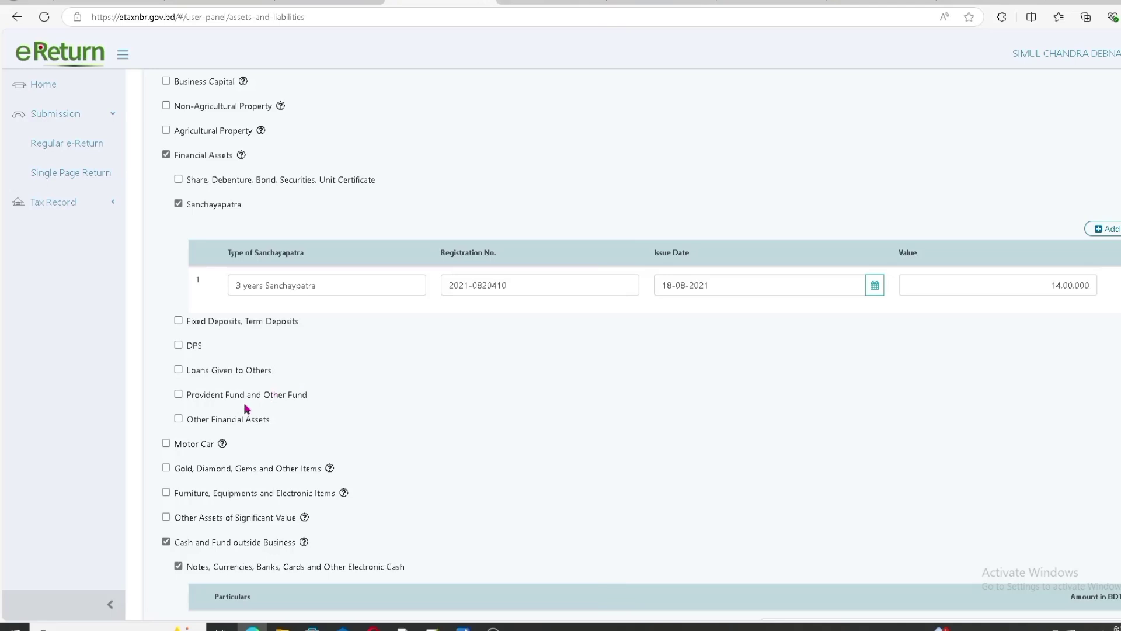
scroll(473, 422, up, 2)
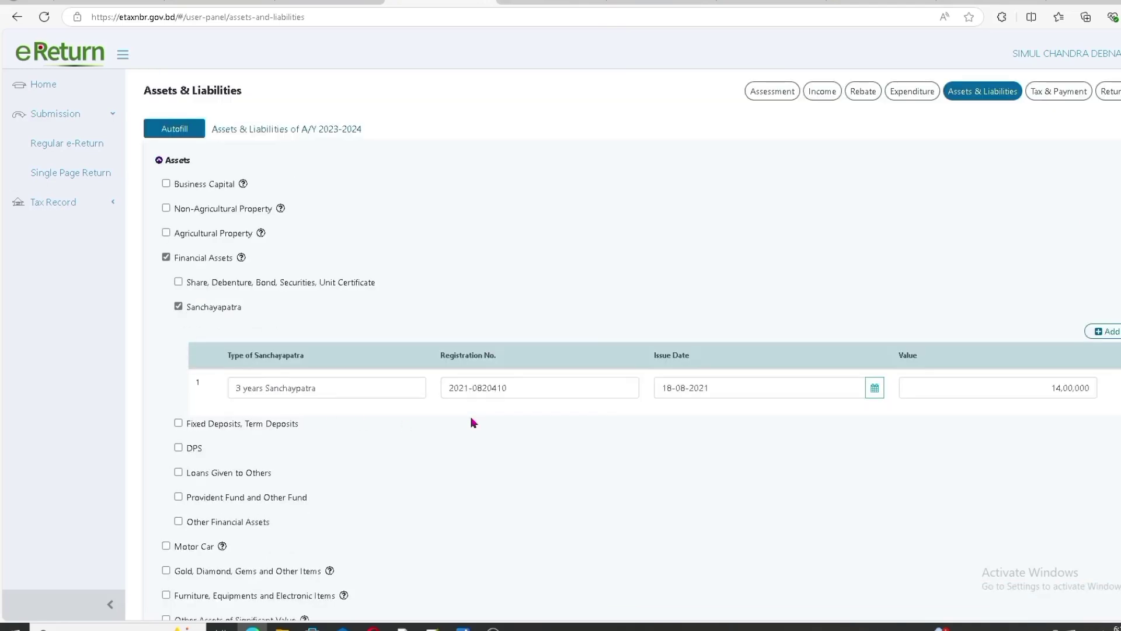
scroll(509, 476, down, 4)
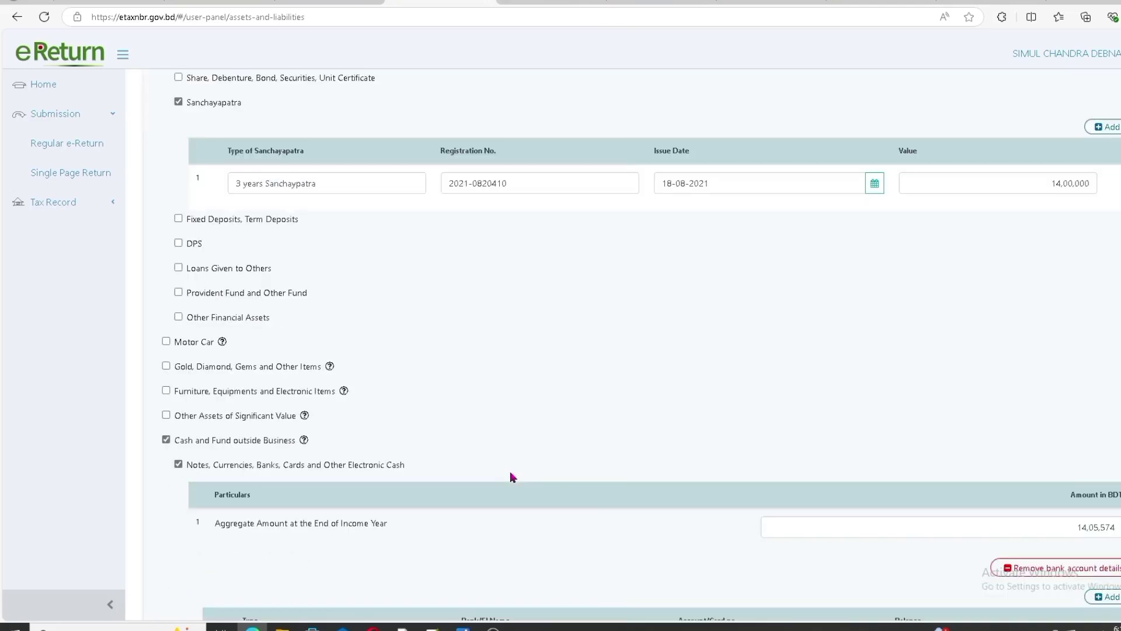
scroll(511, 477, down, 2)
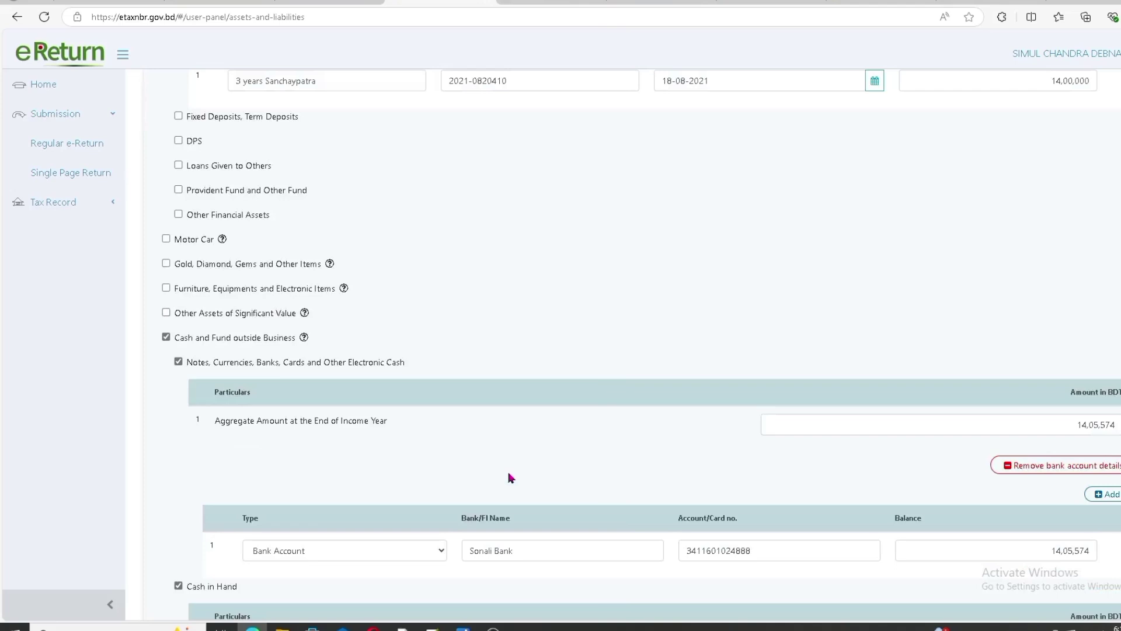
scroll(511, 477, down, 2)
scroll(510, 477, down, 2)
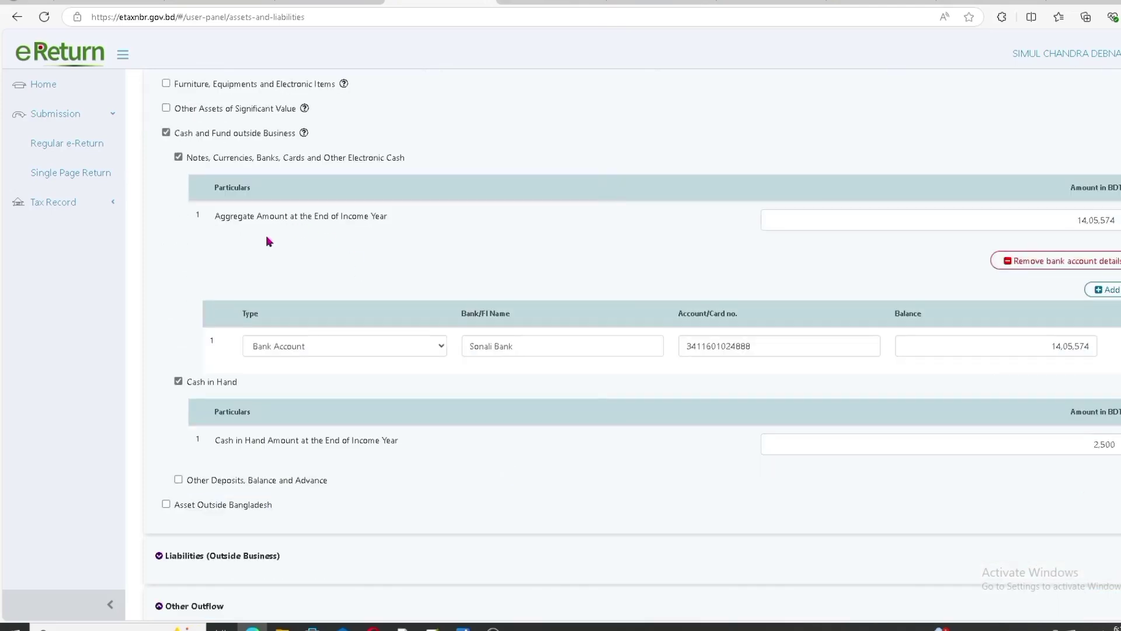
scroll(269, 244, up, 2)
scroll(270, 247, up, 2)
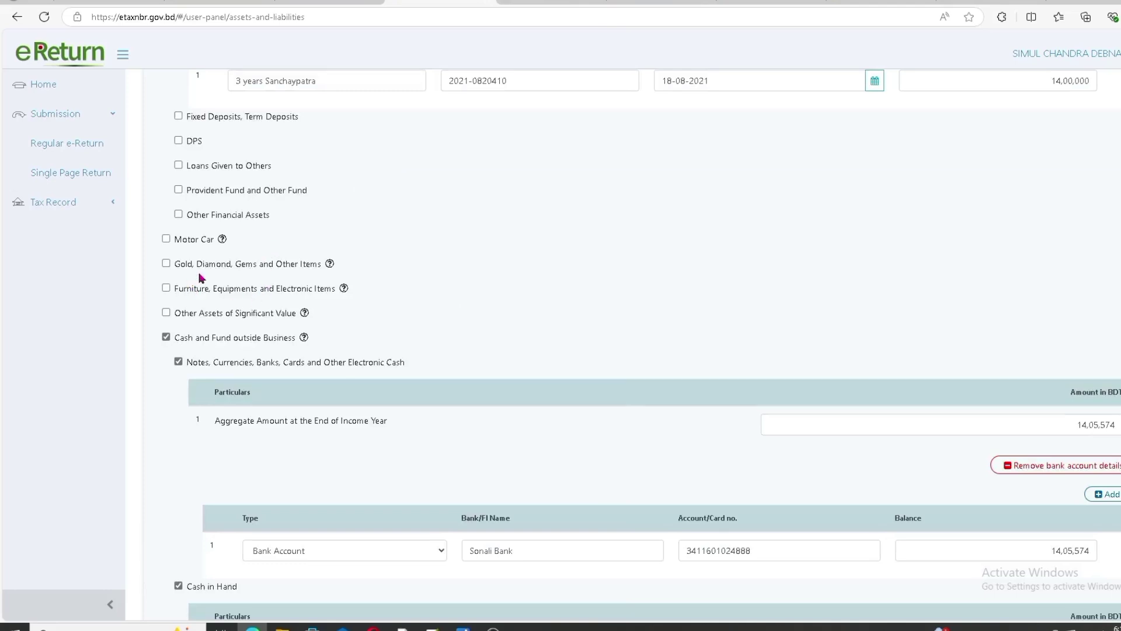
- Include Gold, Diamond, Gems and Other Items, choose Bhori as the unit of its row, and exclude the category again
click(166, 263)
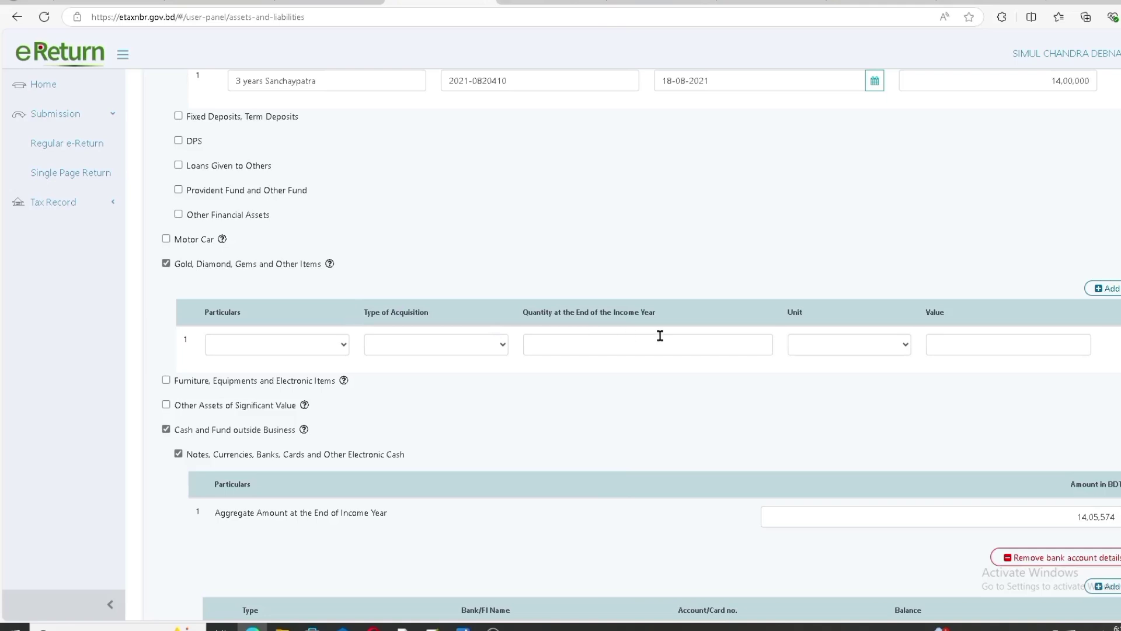
click(903, 345)
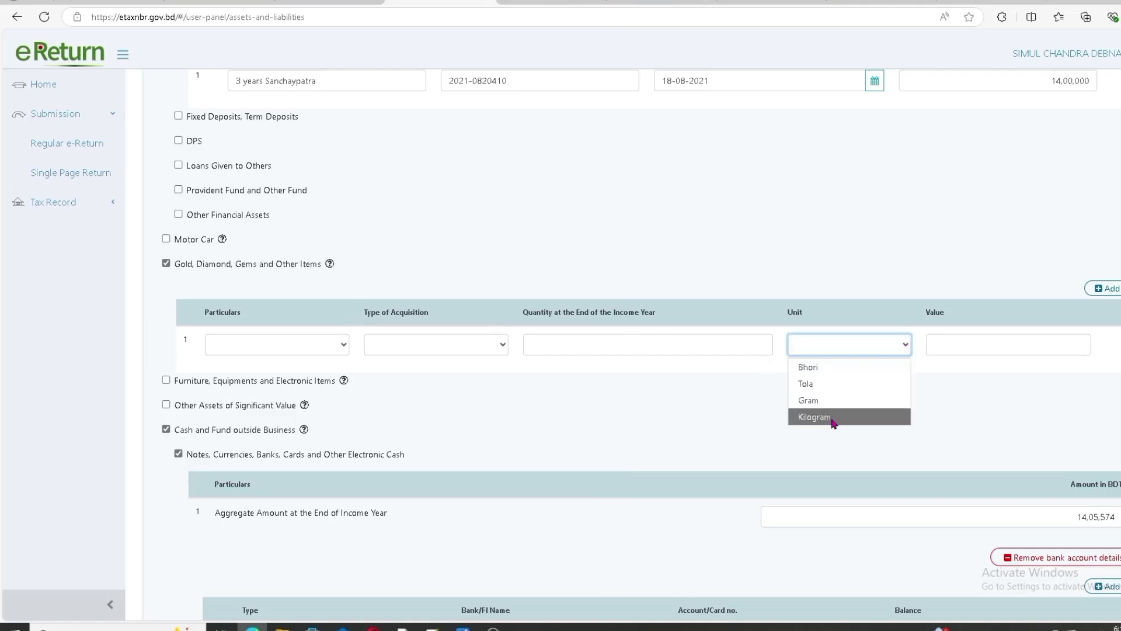
click(905, 345)
click(962, 344)
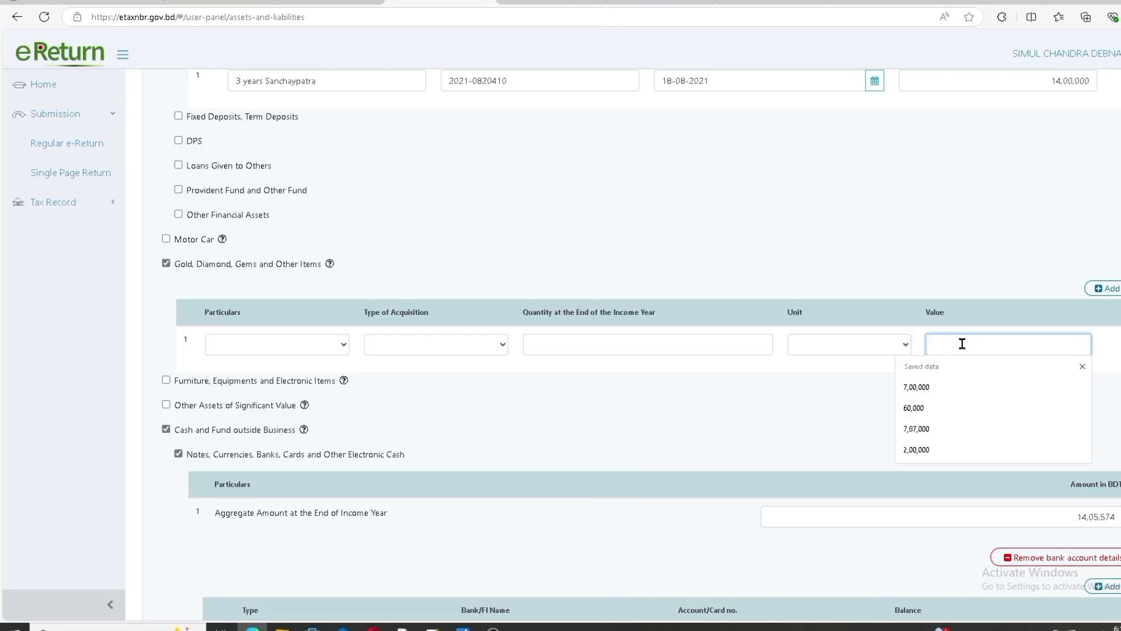
click(852, 404)
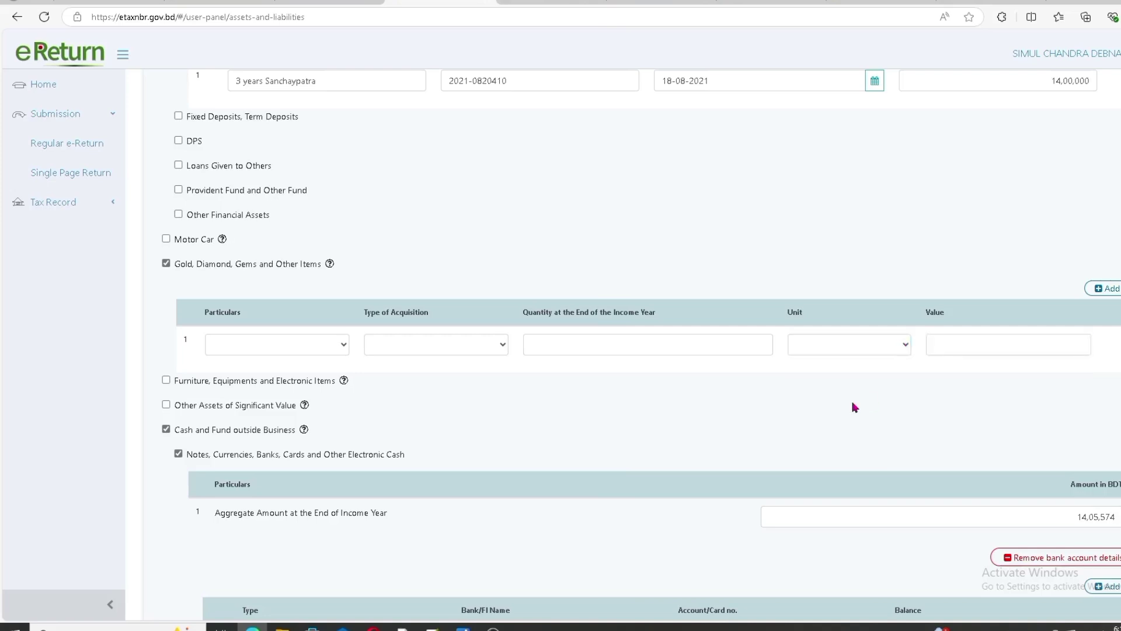
click(904, 345)
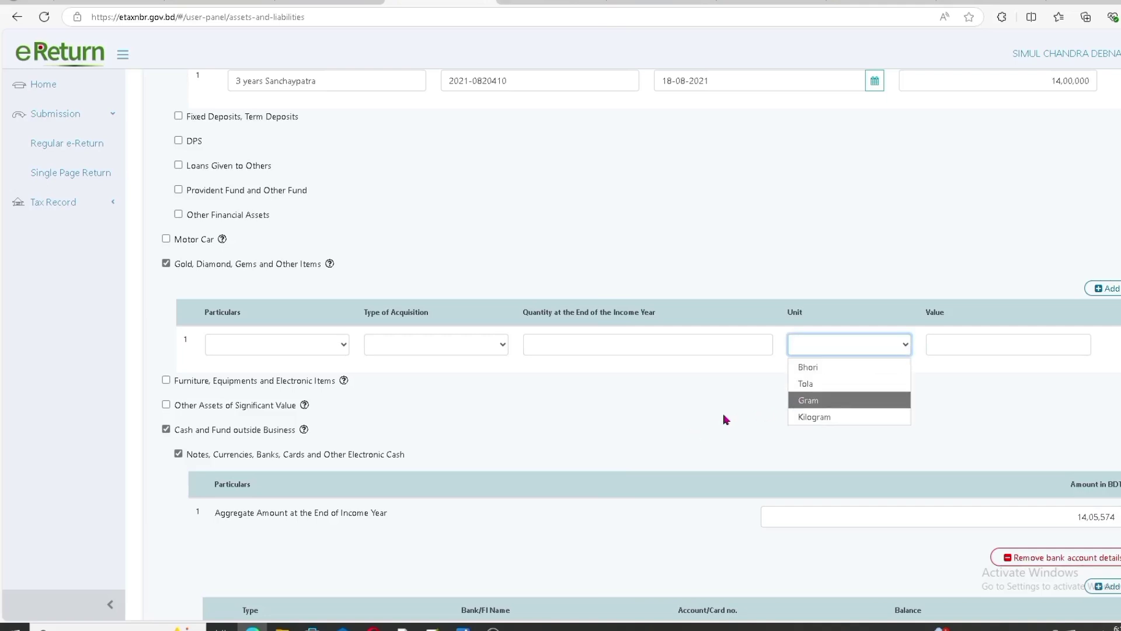
click(812, 367)
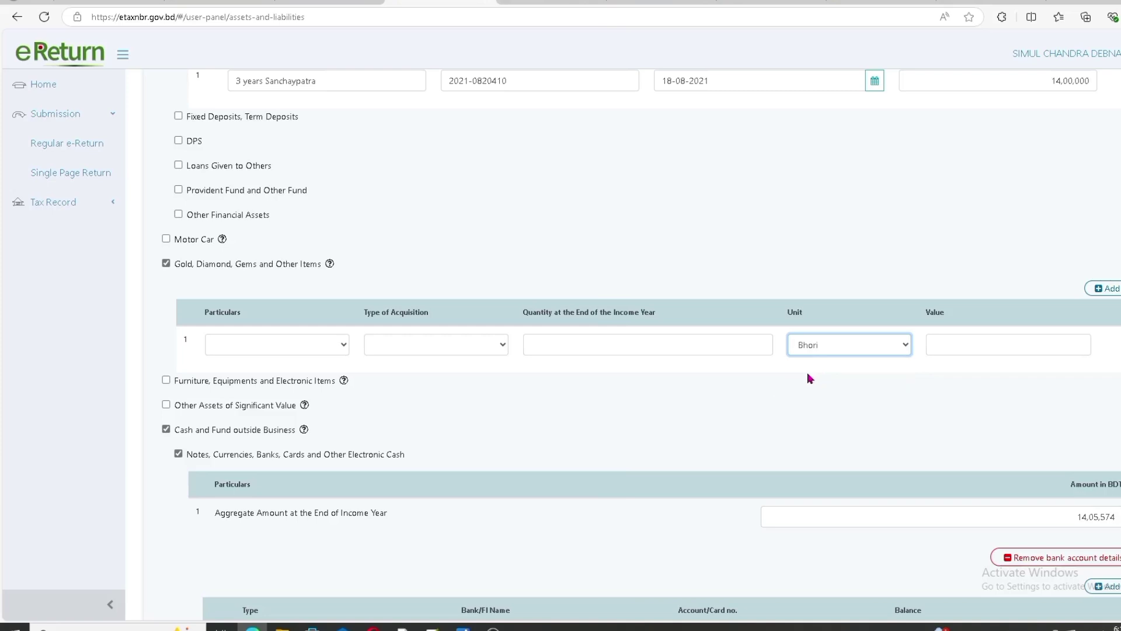
click(946, 347)
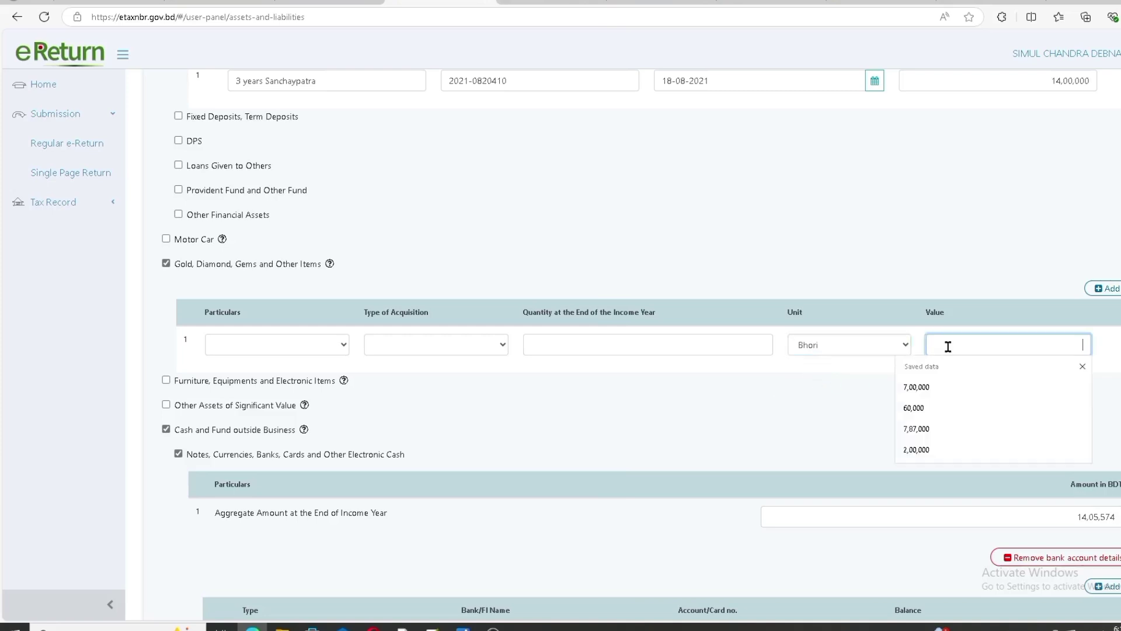
click(850, 392)
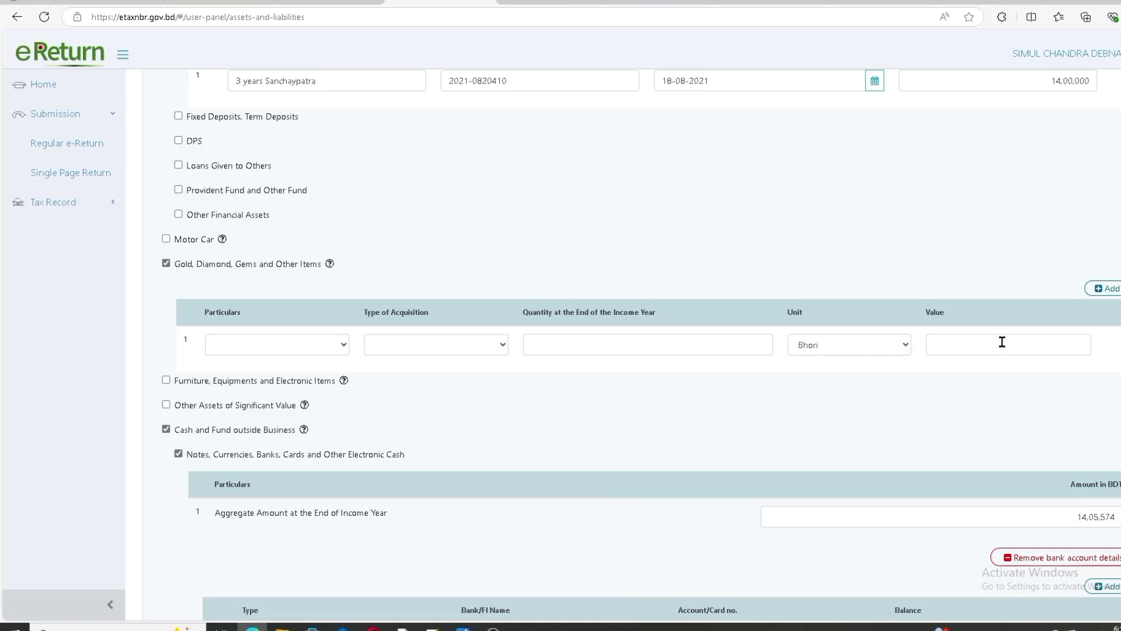
click(166, 264)
- Include Motor Car and Furniture, Equipments and Electronic Items to view their entry fields, and exclude both categories again
click(166, 239)
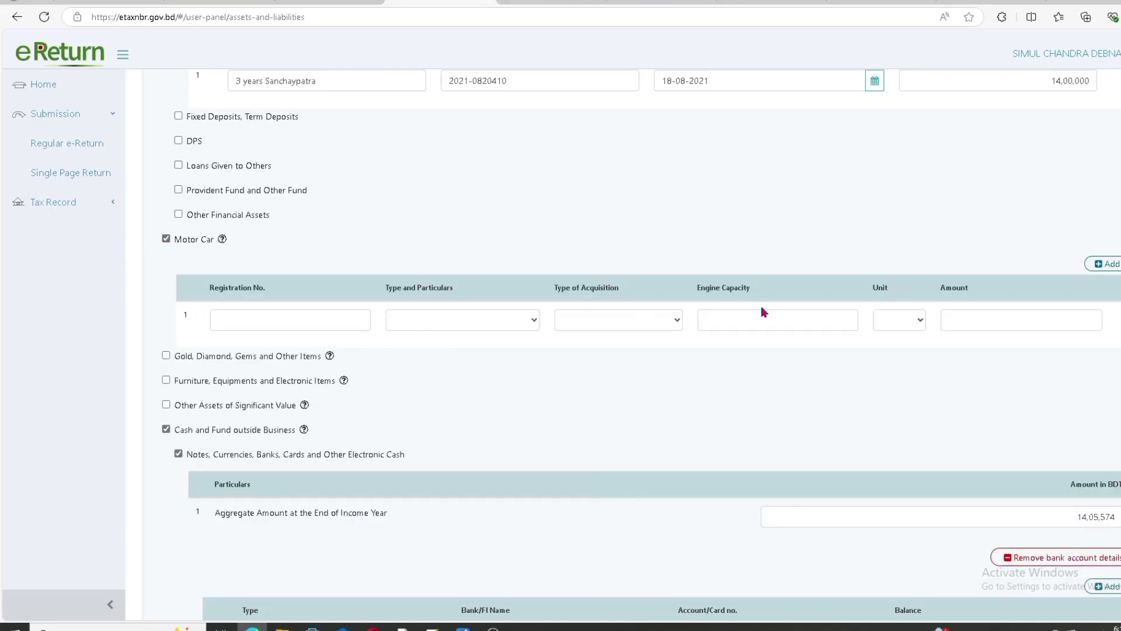
click(971, 317)
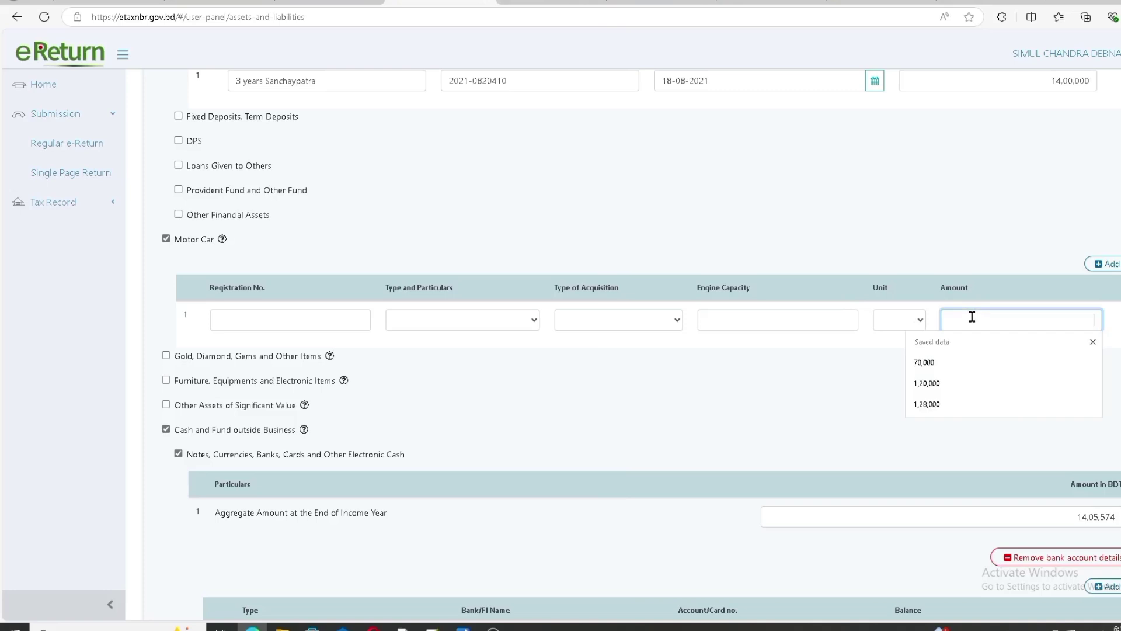
click(847, 379)
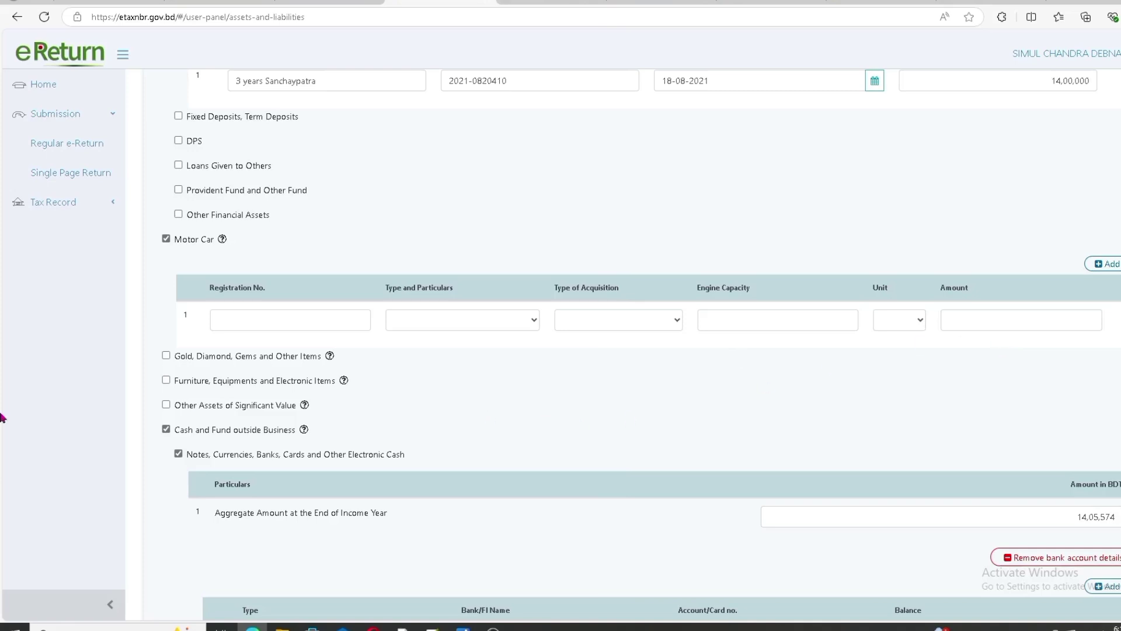
click(165, 380)
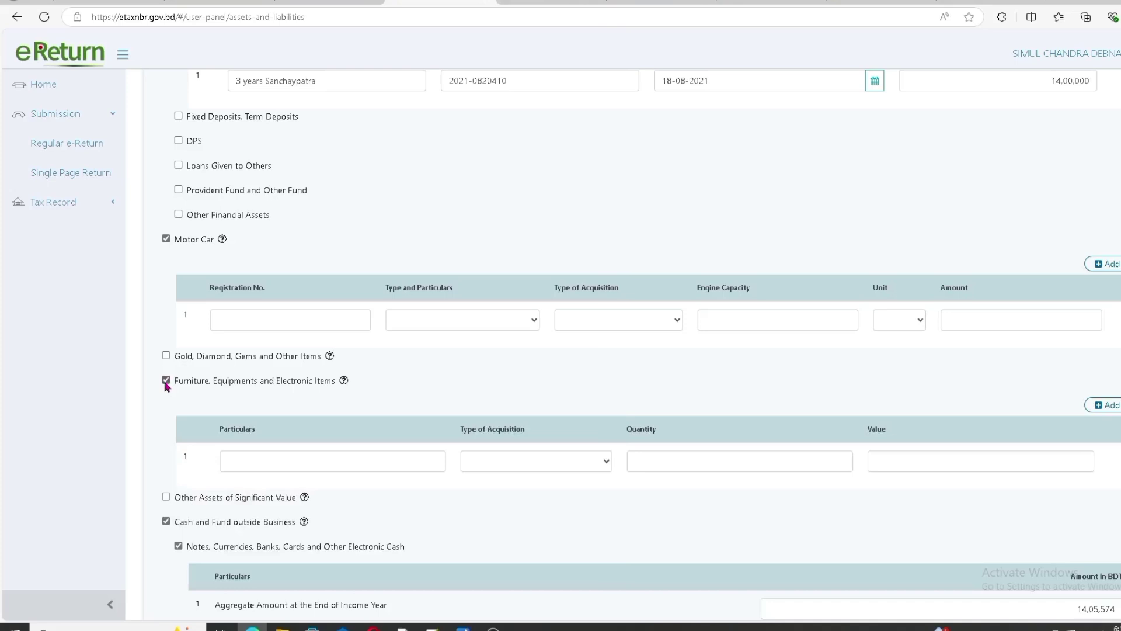
click(166, 381)
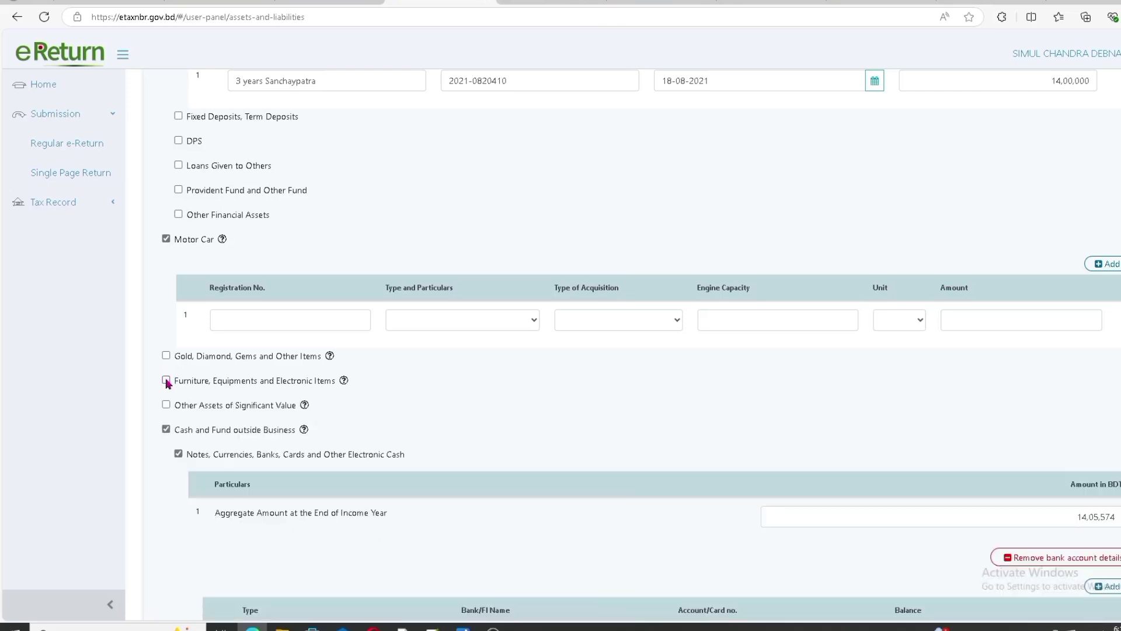
click(166, 239)
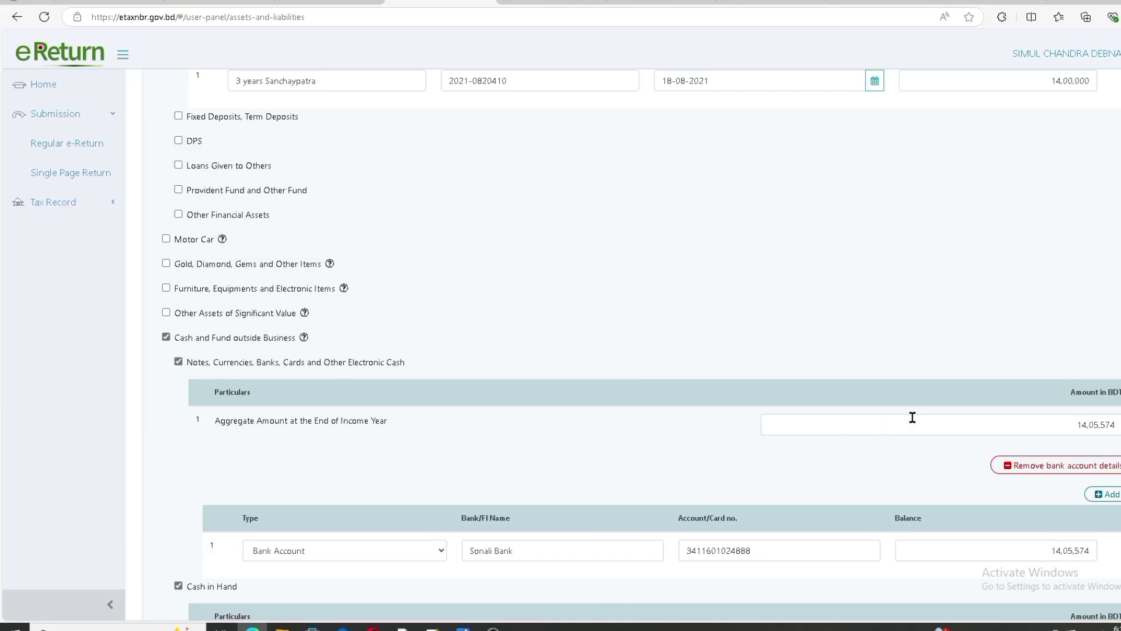
- Add two empty rows to the bank account details table and delete both of them
scroll(912, 416, down, 2)
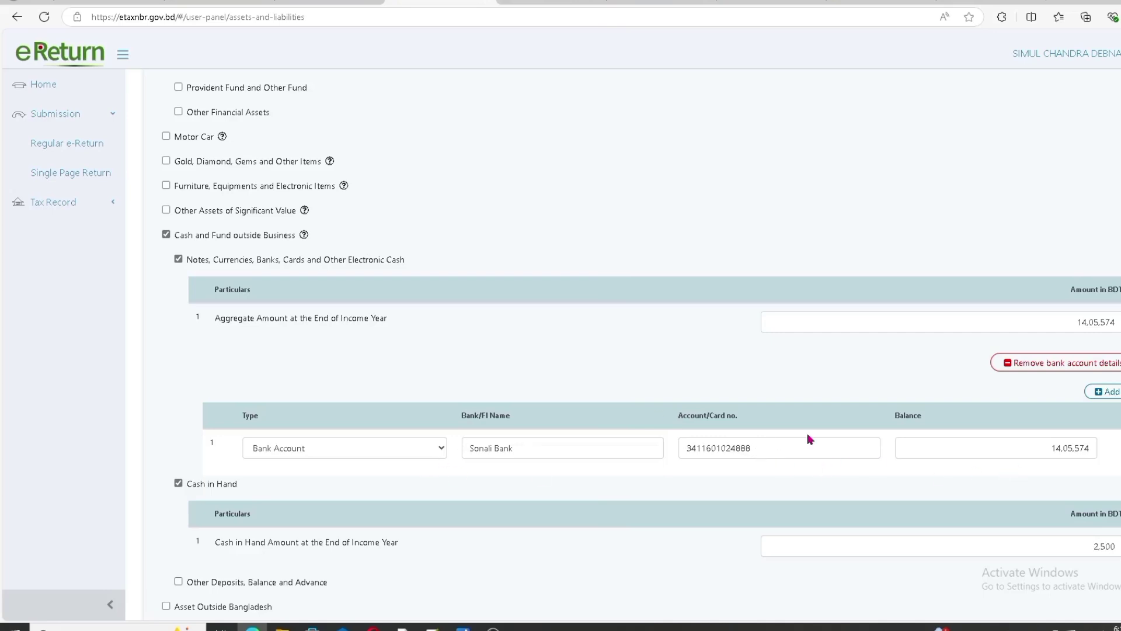
scroll(805, 439, down, 2)
click(1108, 290)
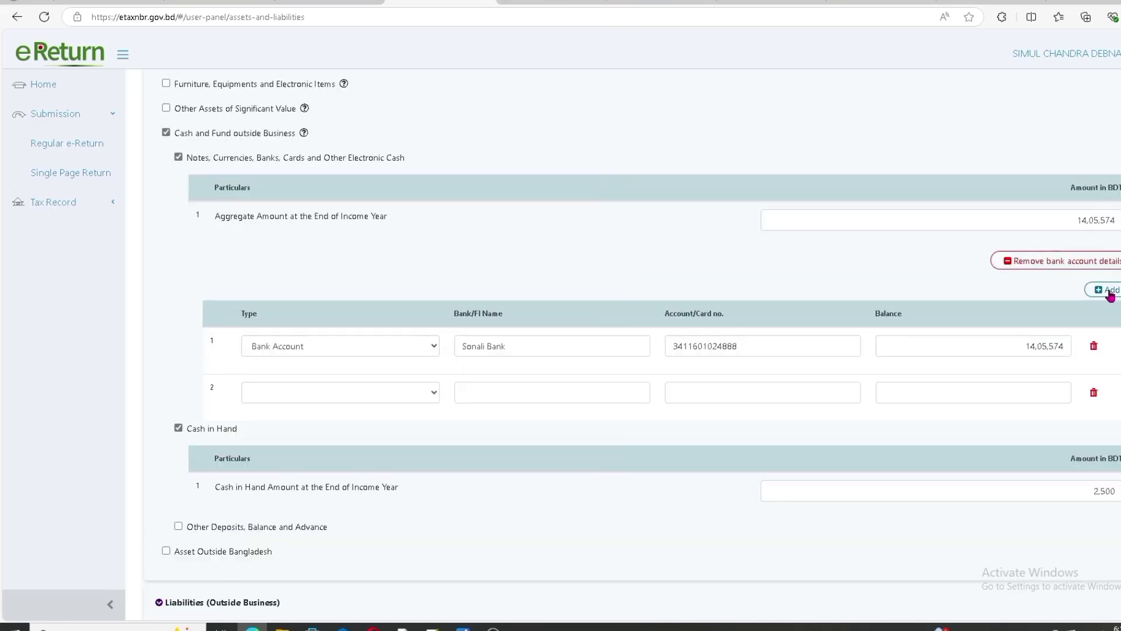
click(1109, 290)
click(1094, 444)
click(1093, 395)
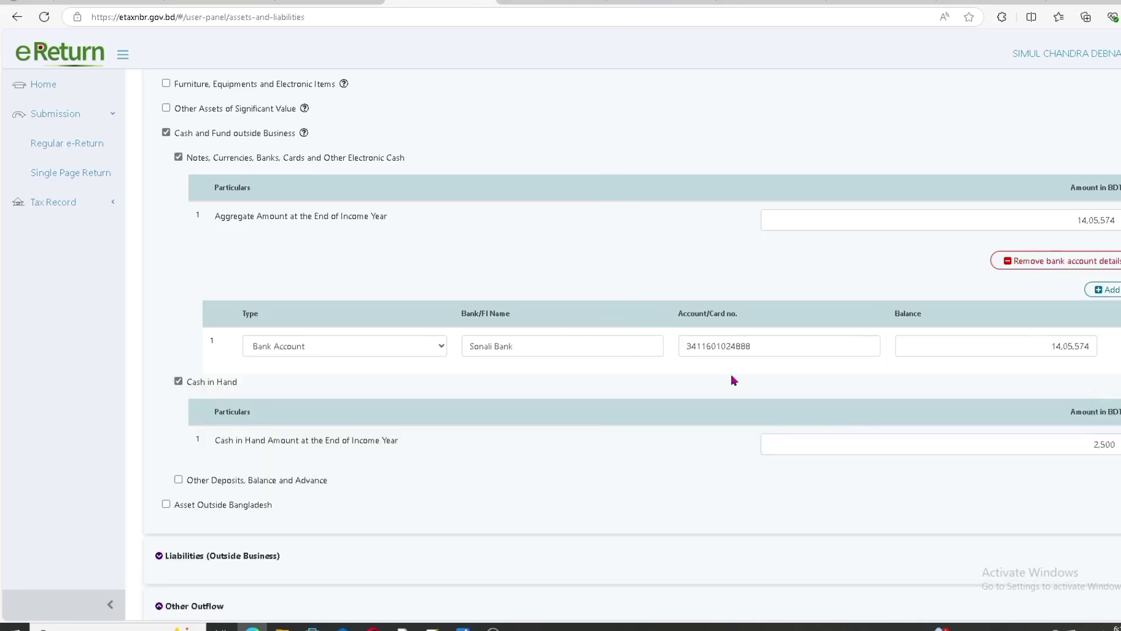
- Review the cash, outflow, fund sources and wealth summary, and save the Assets & Liabilities page to continue to Tax & Payment
scroll(728, 374, down, 2)
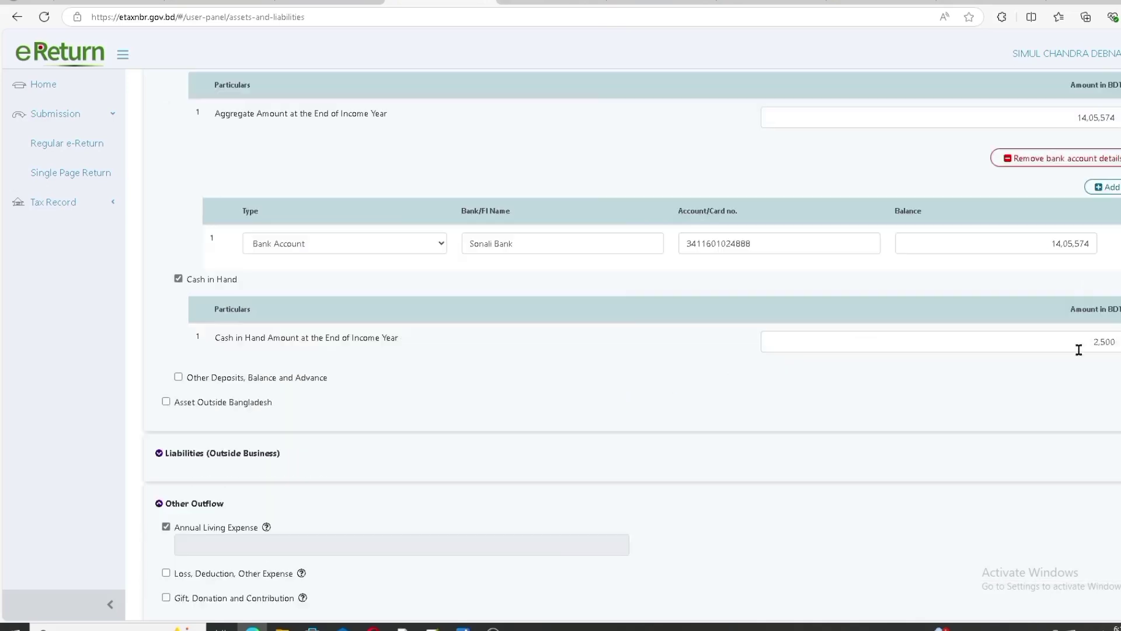
scroll(556, 464, down, 2)
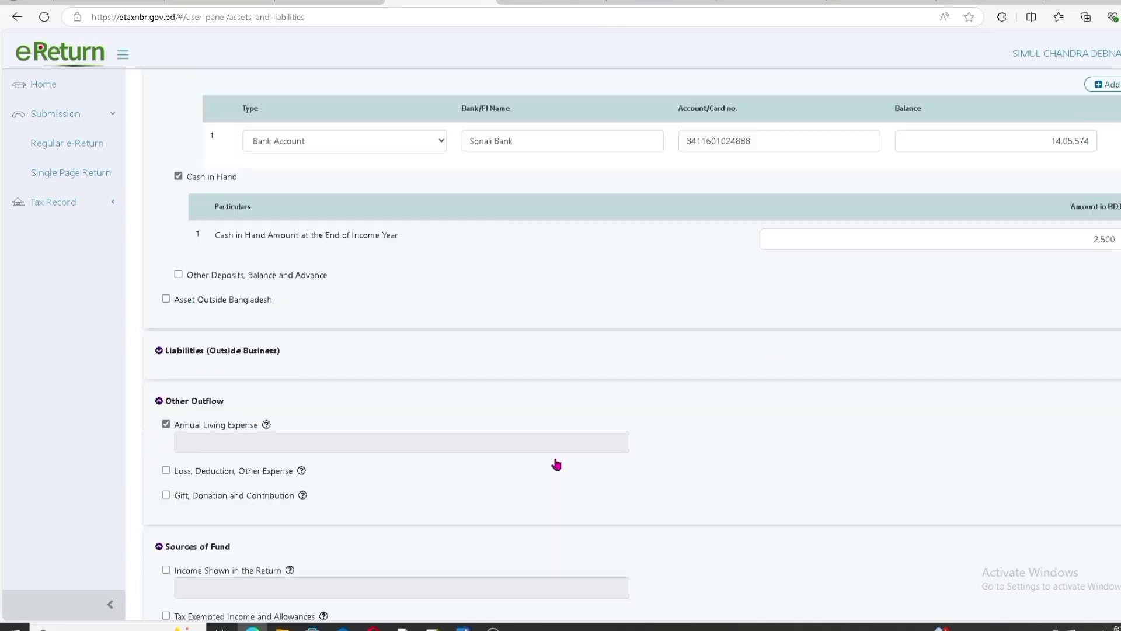
scroll(555, 464, down, 4)
scroll(556, 461, down, 6)
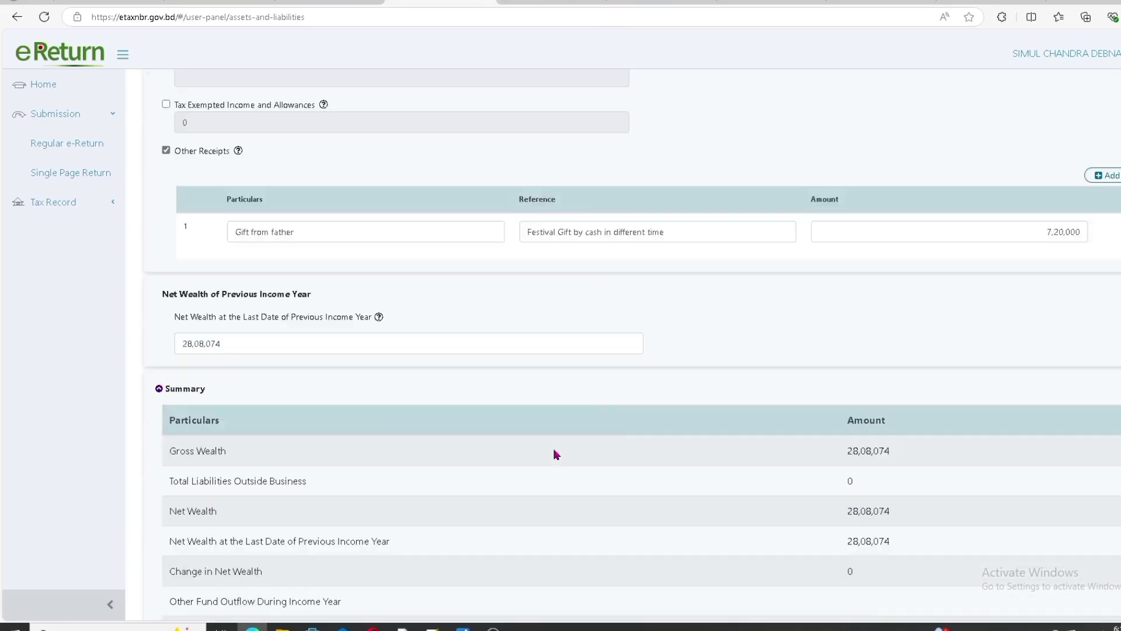
scroll(556, 454, down, 4)
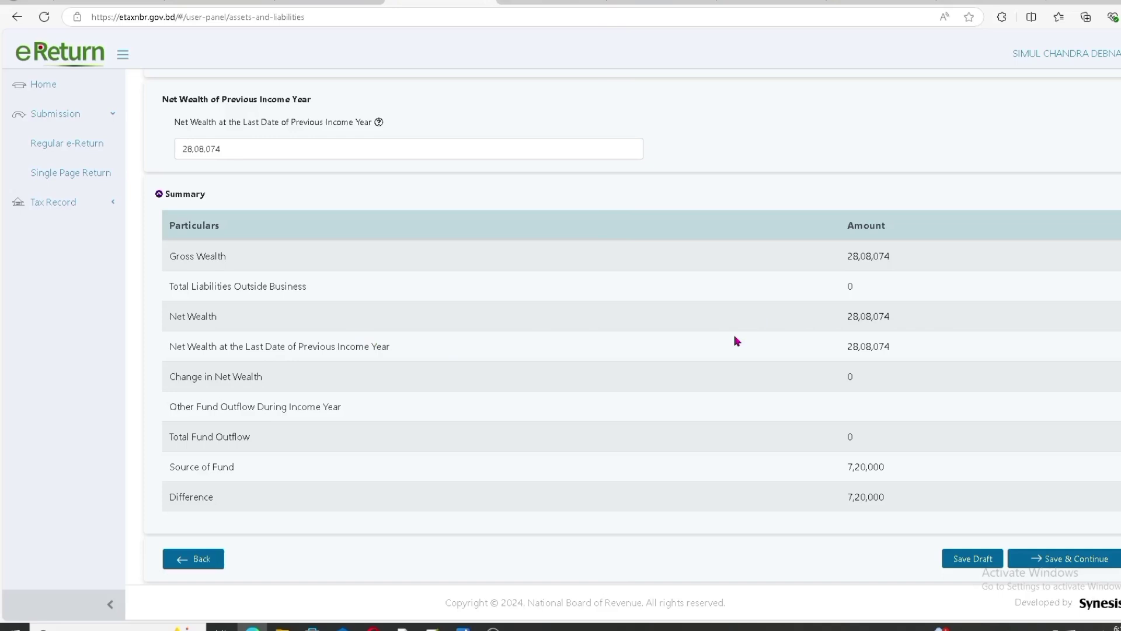
click(1038, 557)
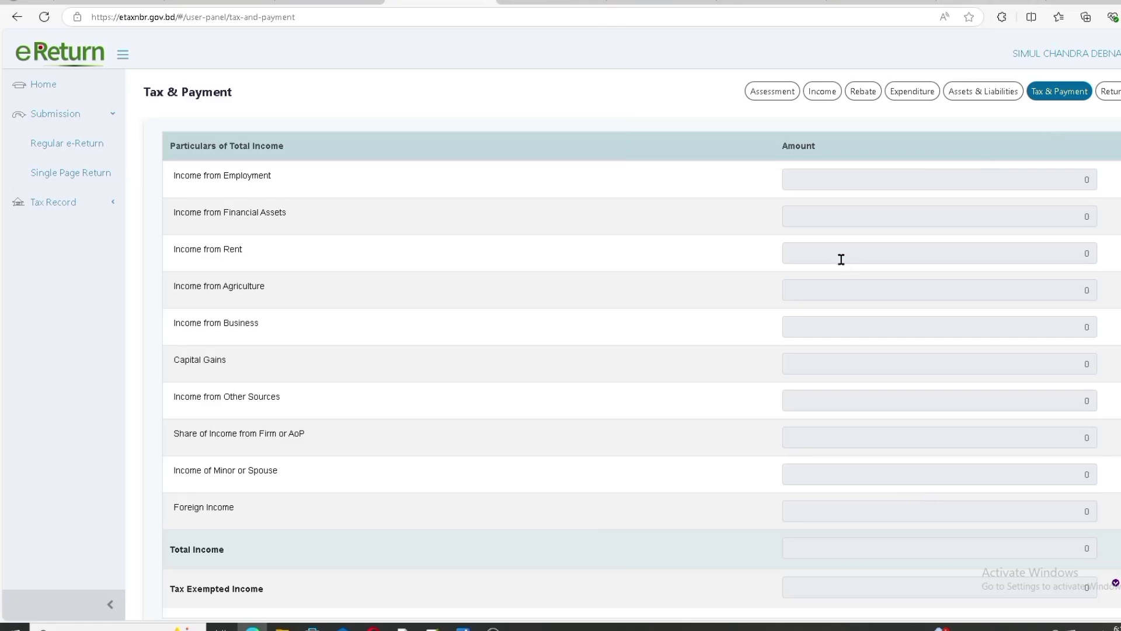
- Examine the income particulars and the tax computation on the Tax & Payment page
scroll(838, 257, down, 5)
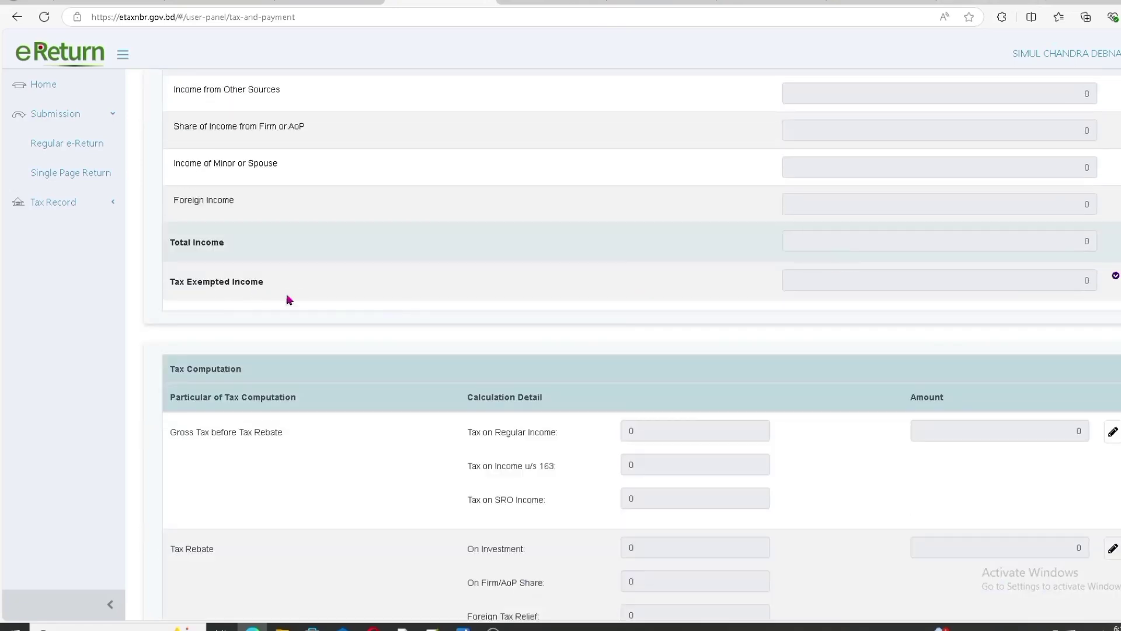
scroll(389, 376, down, 15)
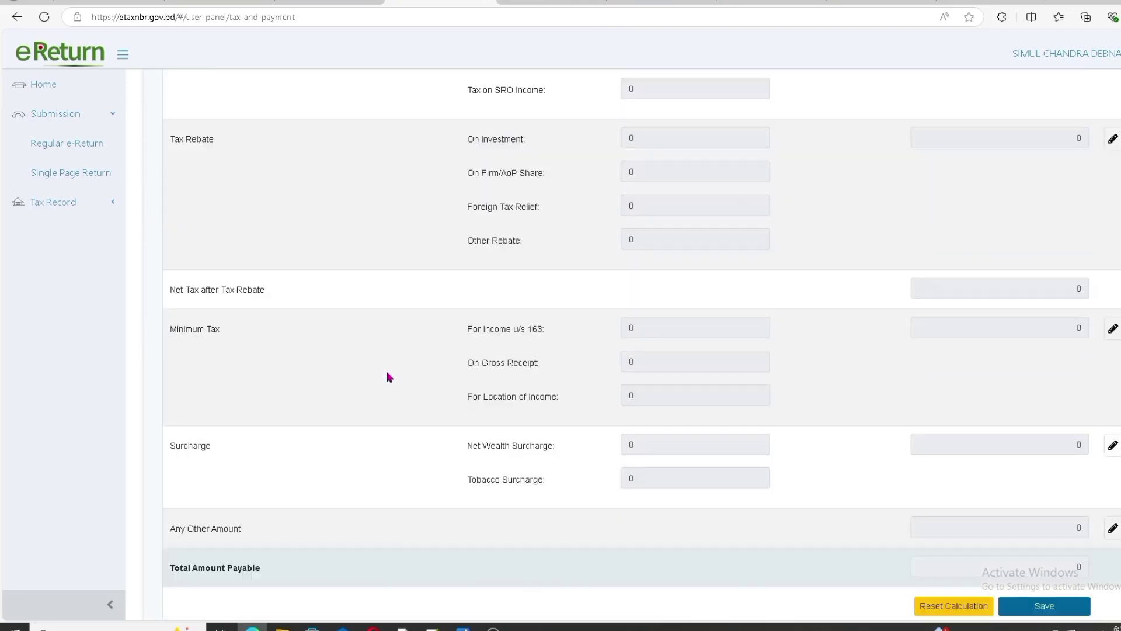
scroll(389, 377, up, 20)
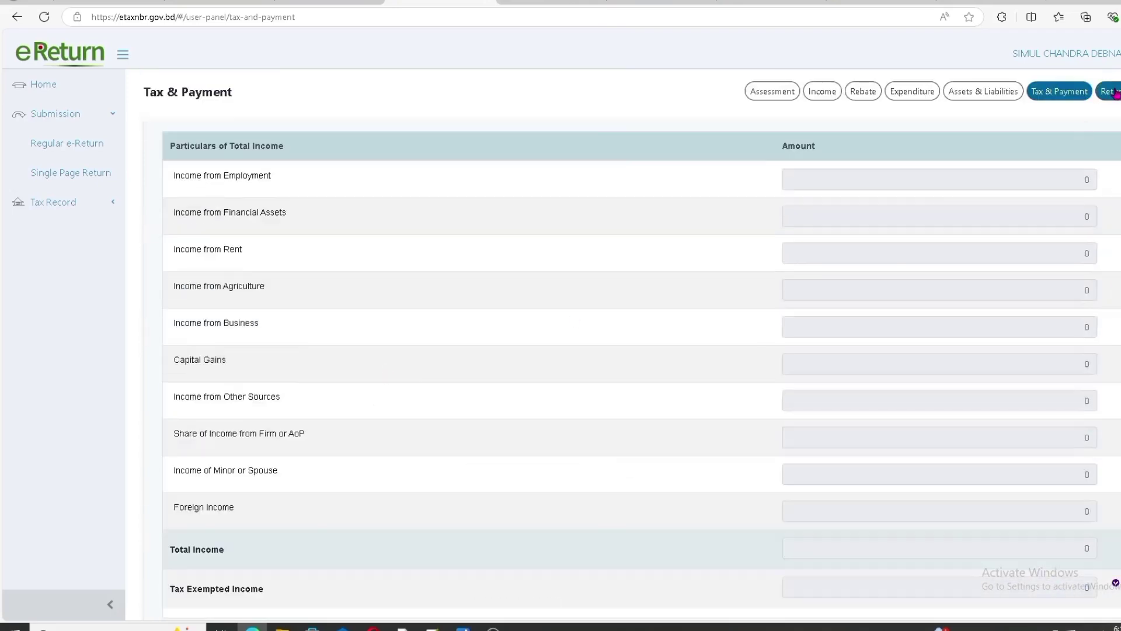
- Open the return view and read through the tax payment, asset statement and instruction pages of the generated return form
click(1109, 91)
scroll(832, 198, down, 8)
scroll(832, 201, down, 20)
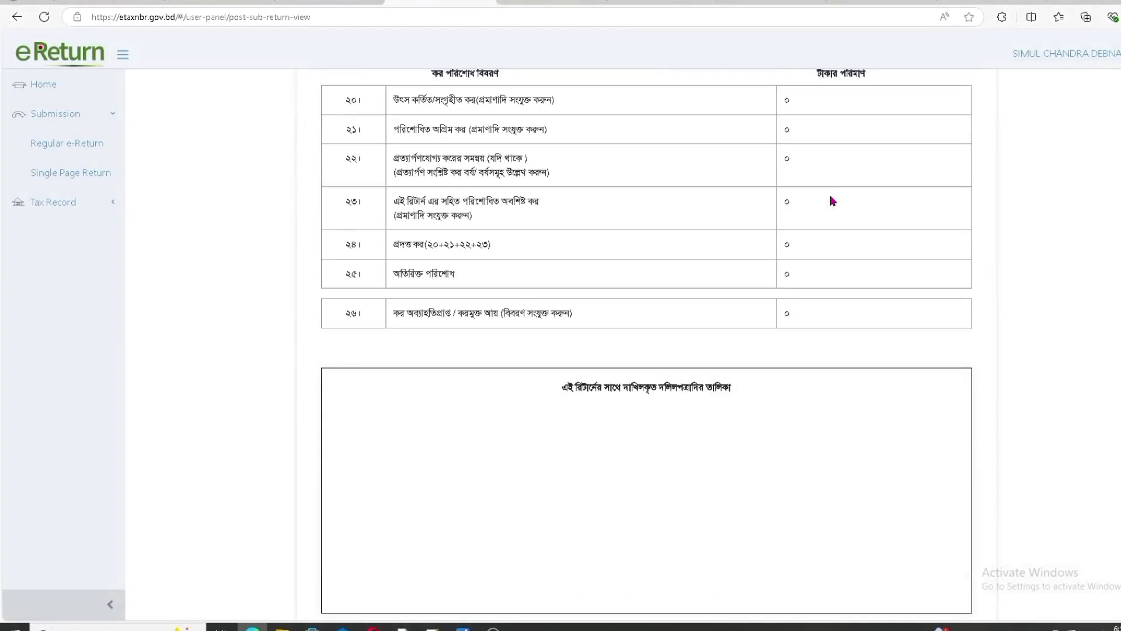
scroll(833, 201, down, 20)
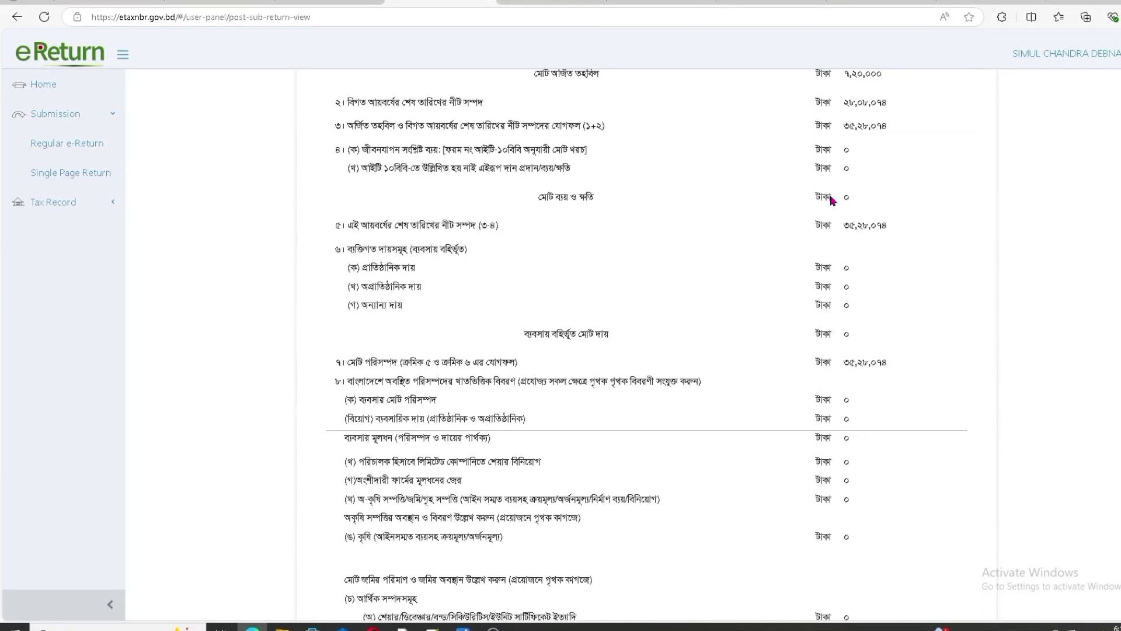
scroll(830, 195, down, 8)
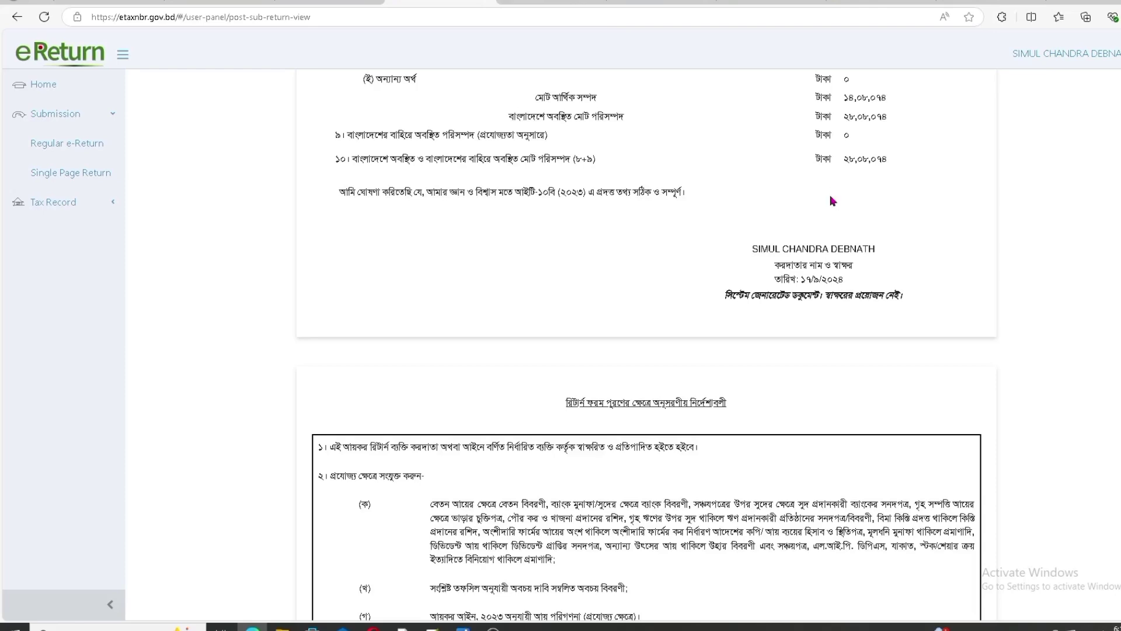
scroll(833, 201, down, 10)
scroll(833, 201, up, 17)
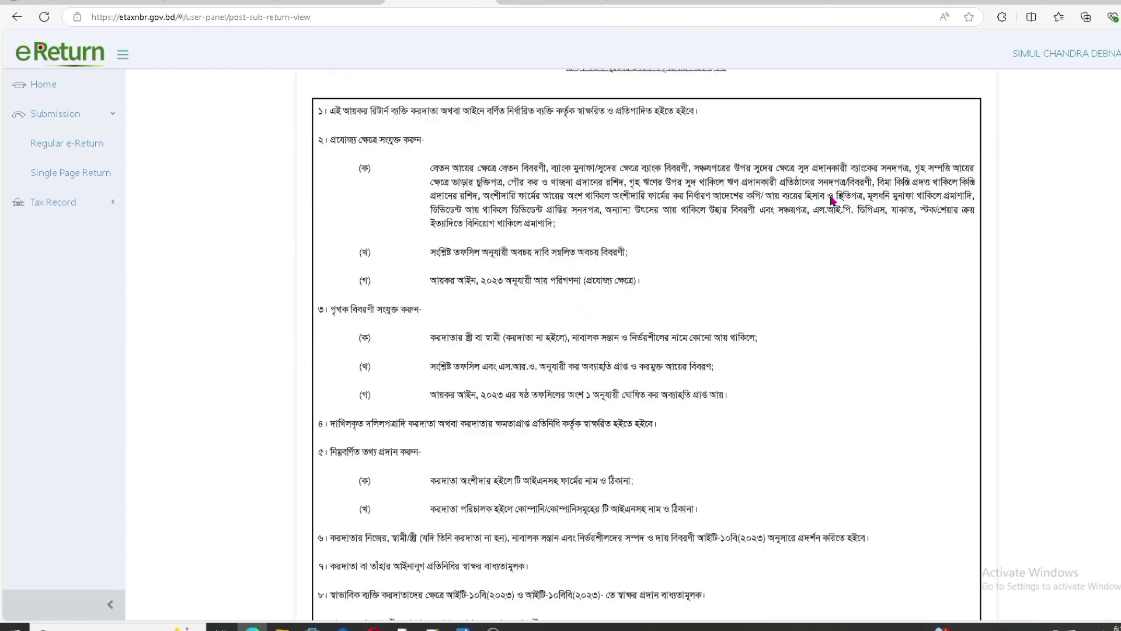
- Go back over the generated return form and return to the Tax & Payment page
scroll(833, 201, up, 20)
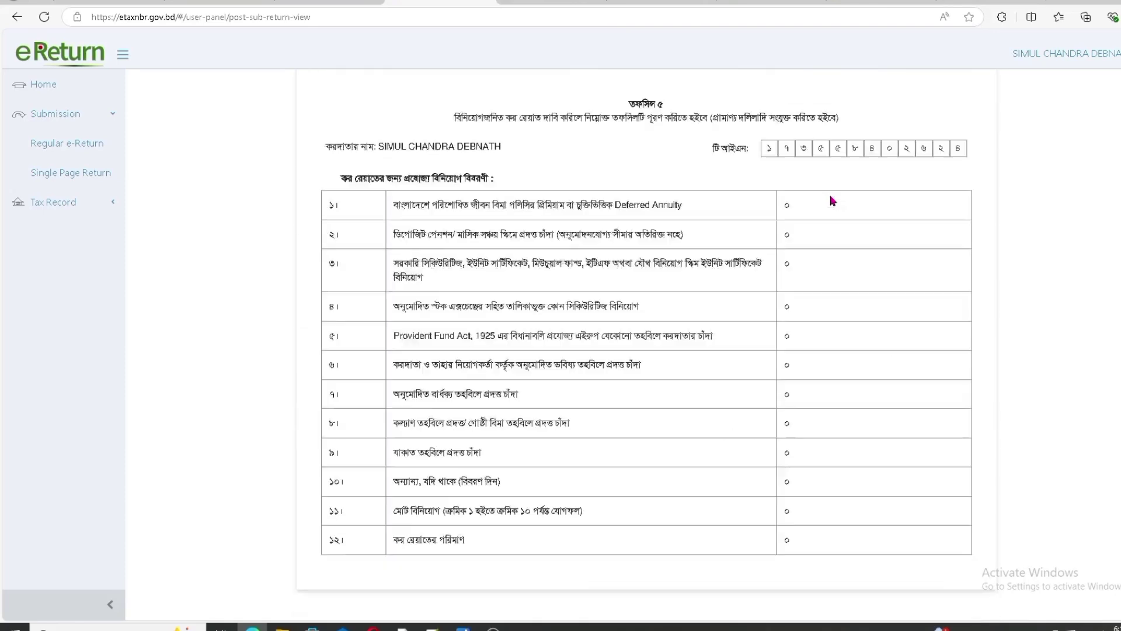
scroll(833, 200, up, 20)
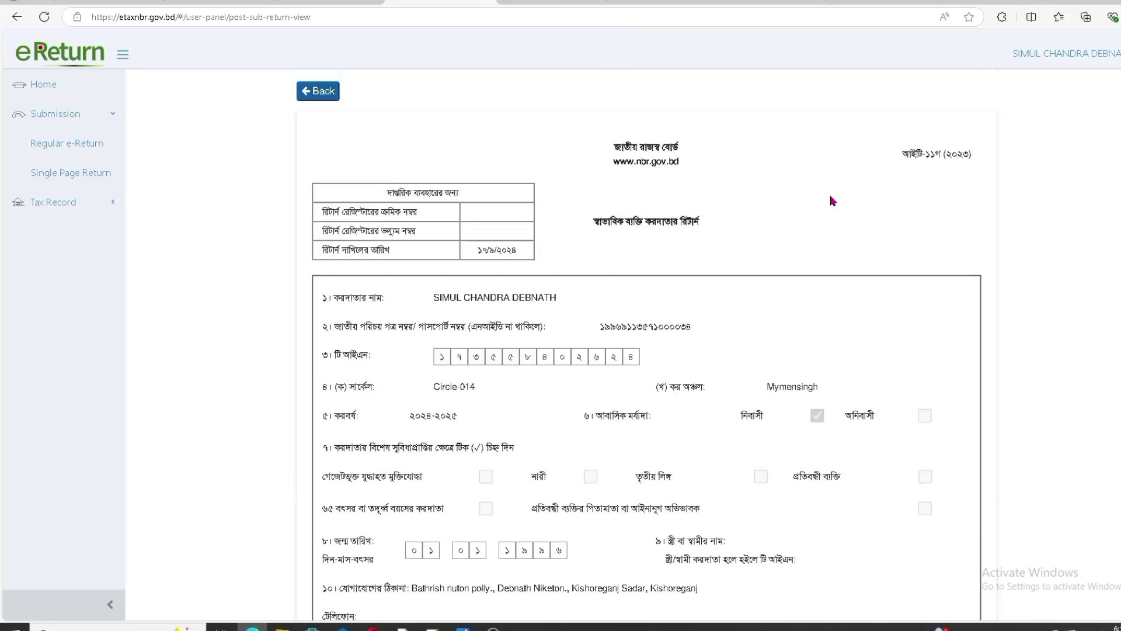
click(302, 90)
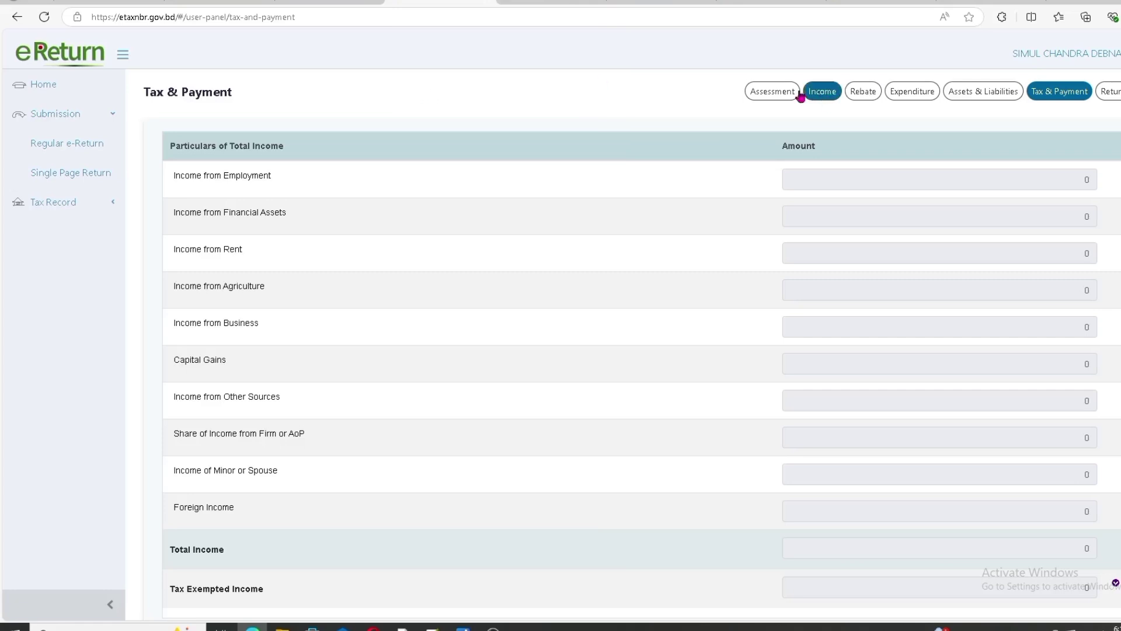
- Look over the expense fields on the Expenditure page and the asset entries on the Assets & Liabilities page
click(919, 95)
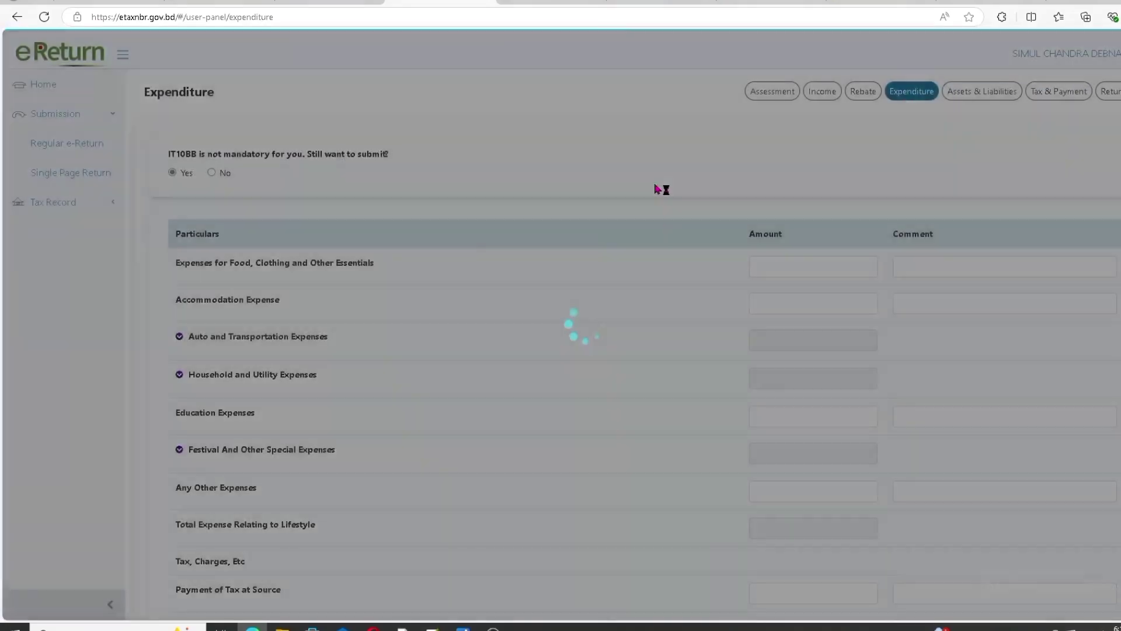
scroll(563, 394, down, 4)
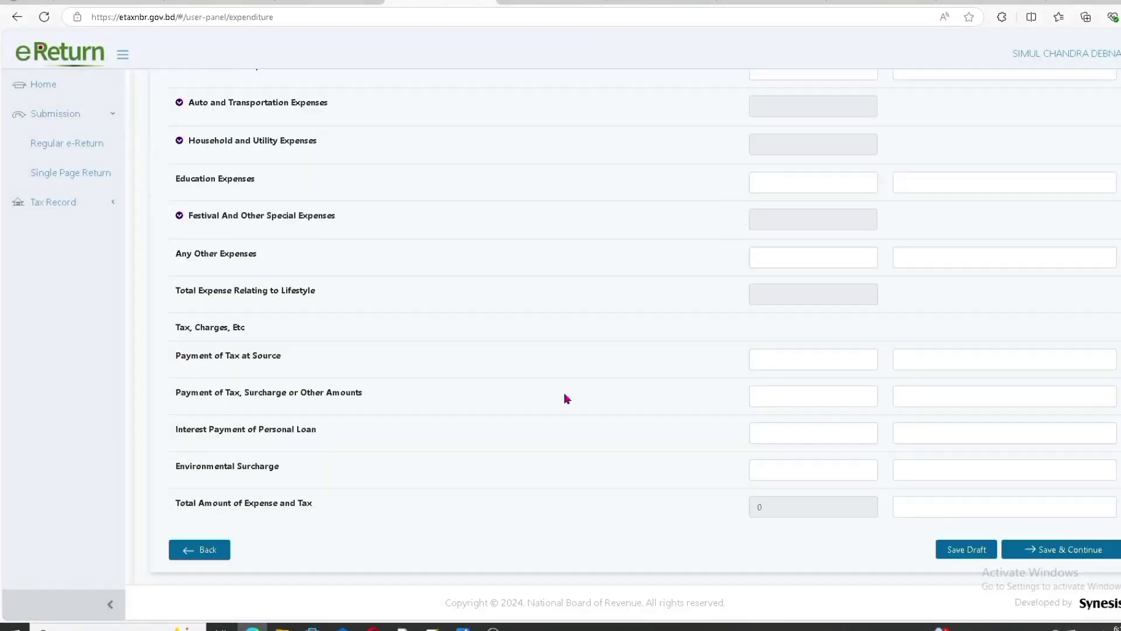
scroll(565, 399, up, 4)
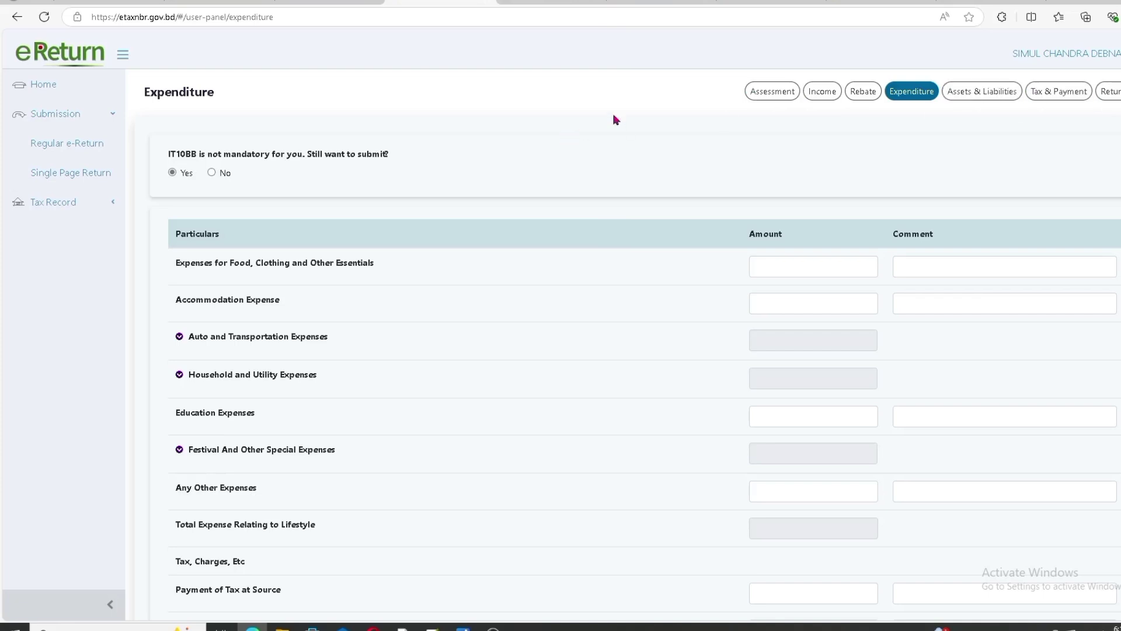
click(991, 96)
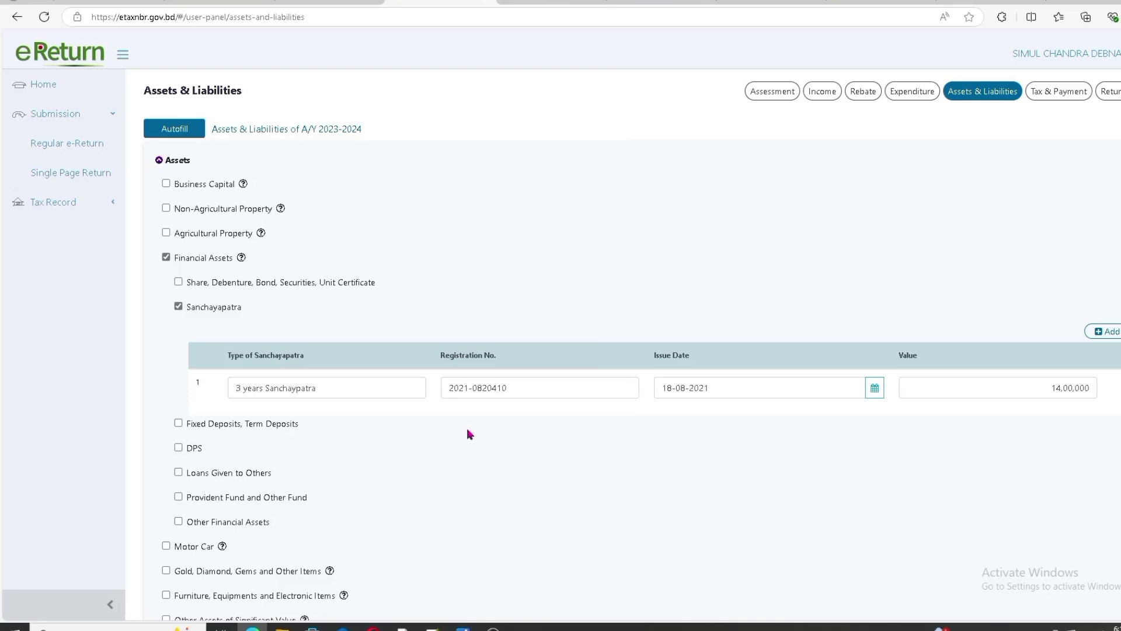
scroll(467, 432, down, 2)
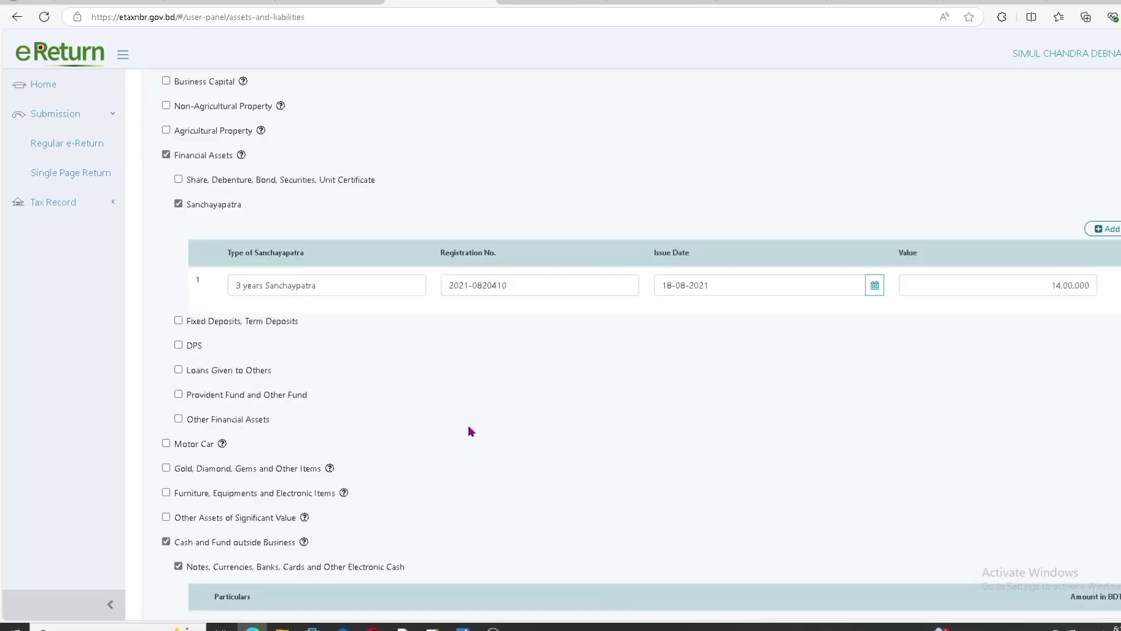
scroll(462, 419, up, 2)
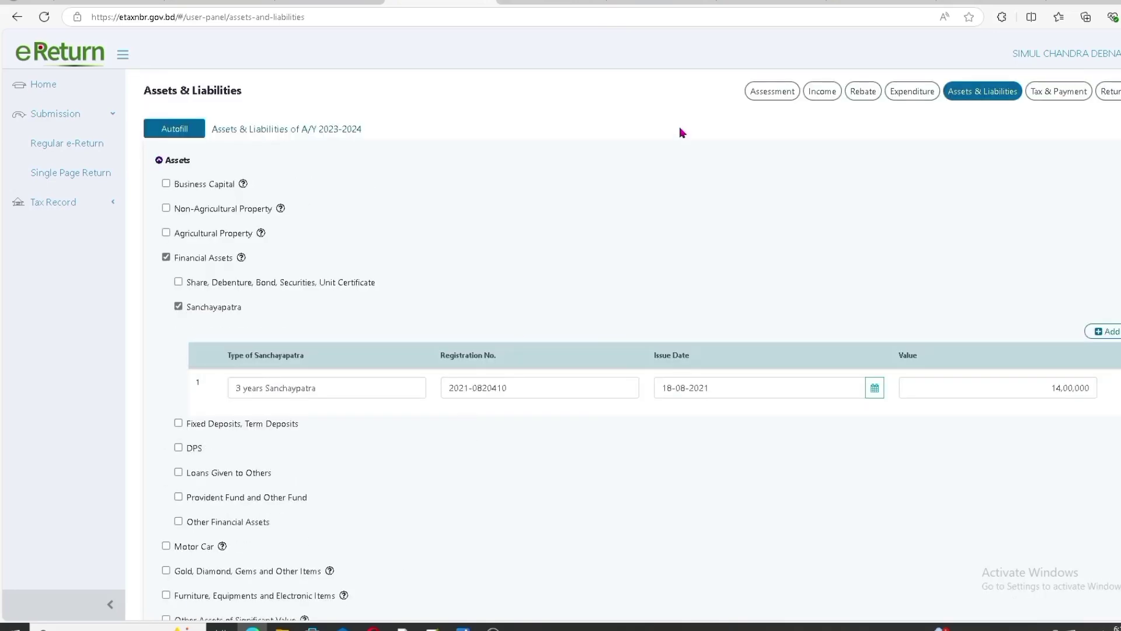
- Open the Acknowledgement record for assessment year 2023-2024 from the online archive of the tax record history
click(75, 203)
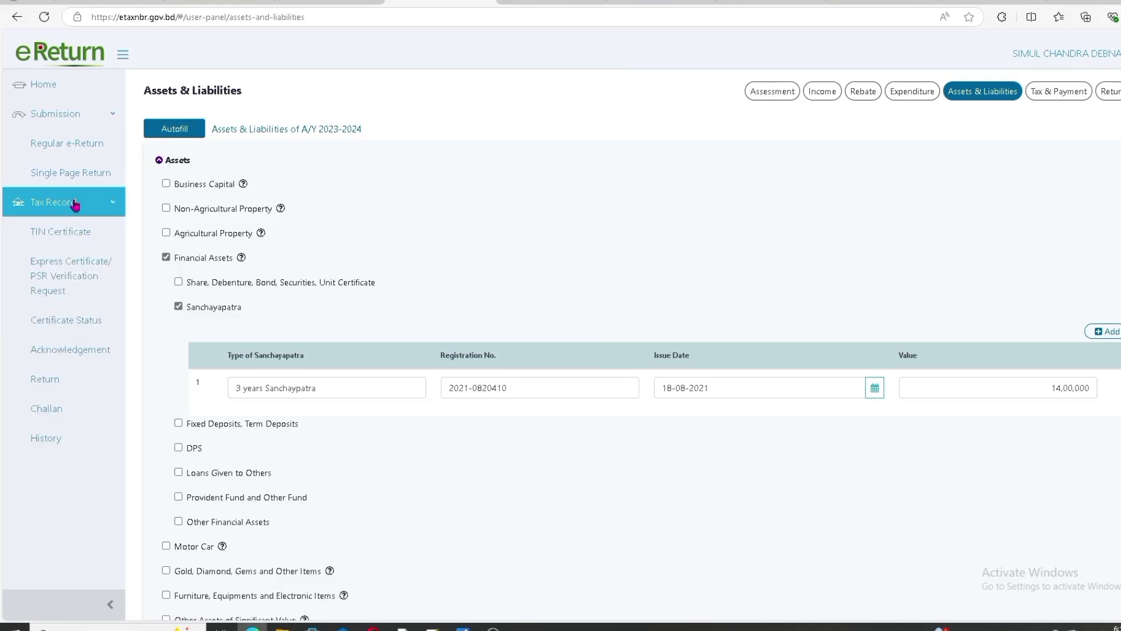
click(63, 444)
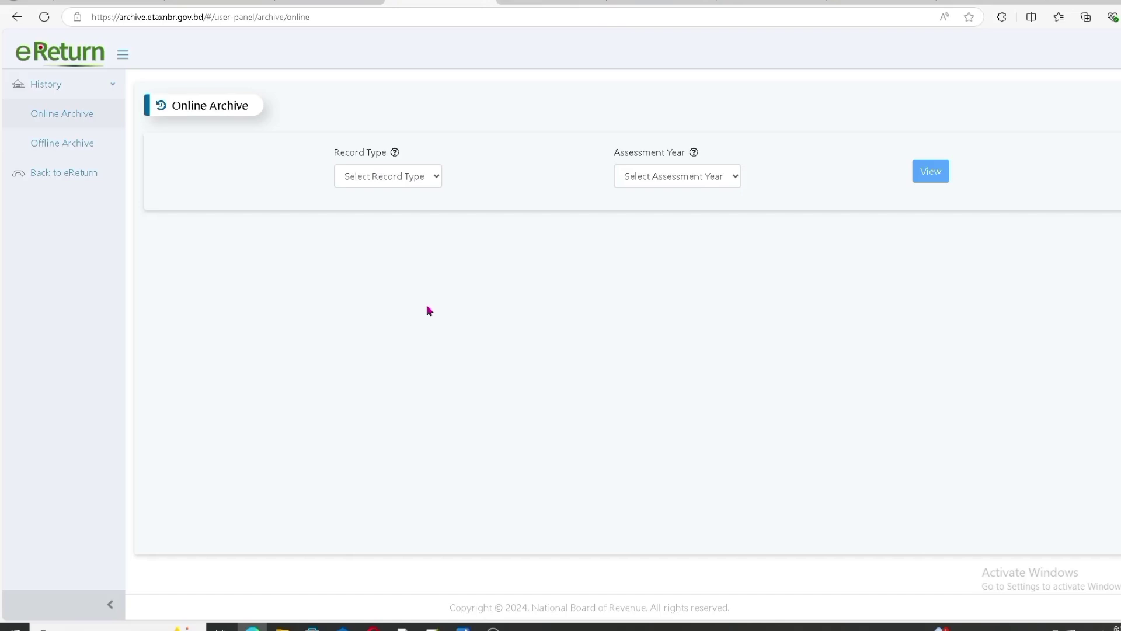
click(734, 177)
click(676, 234)
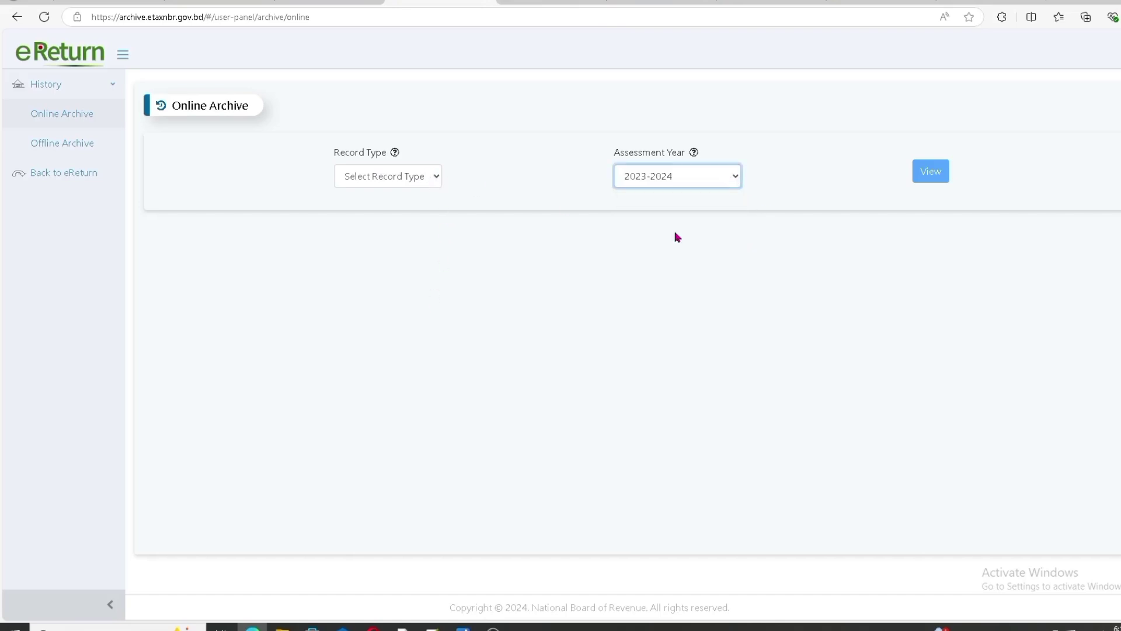
click(930, 172)
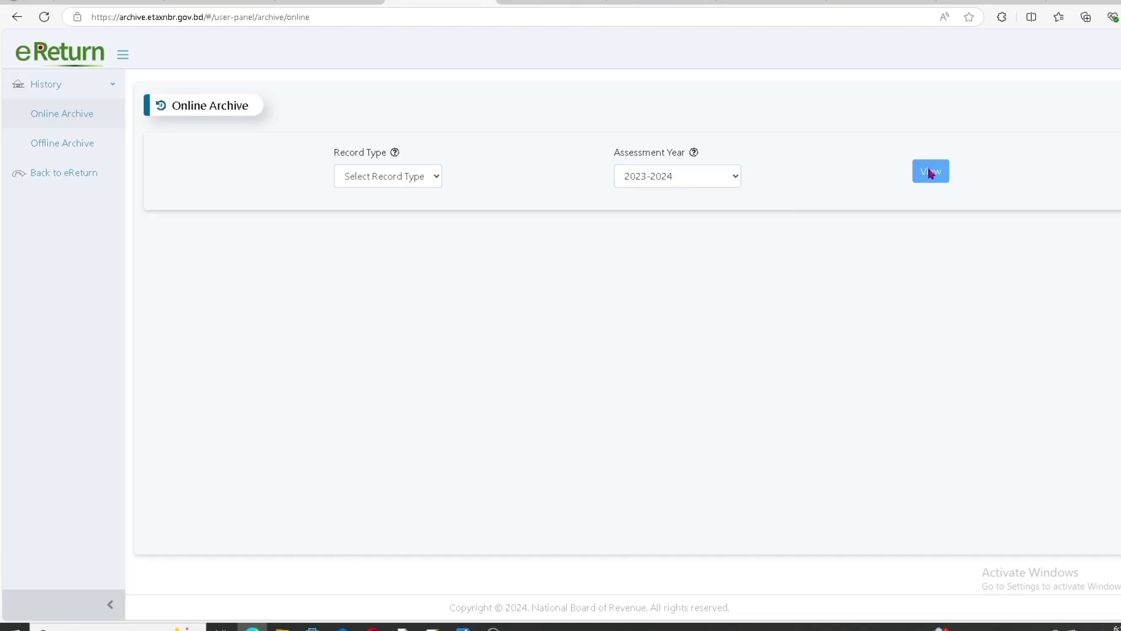
click(437, 177)
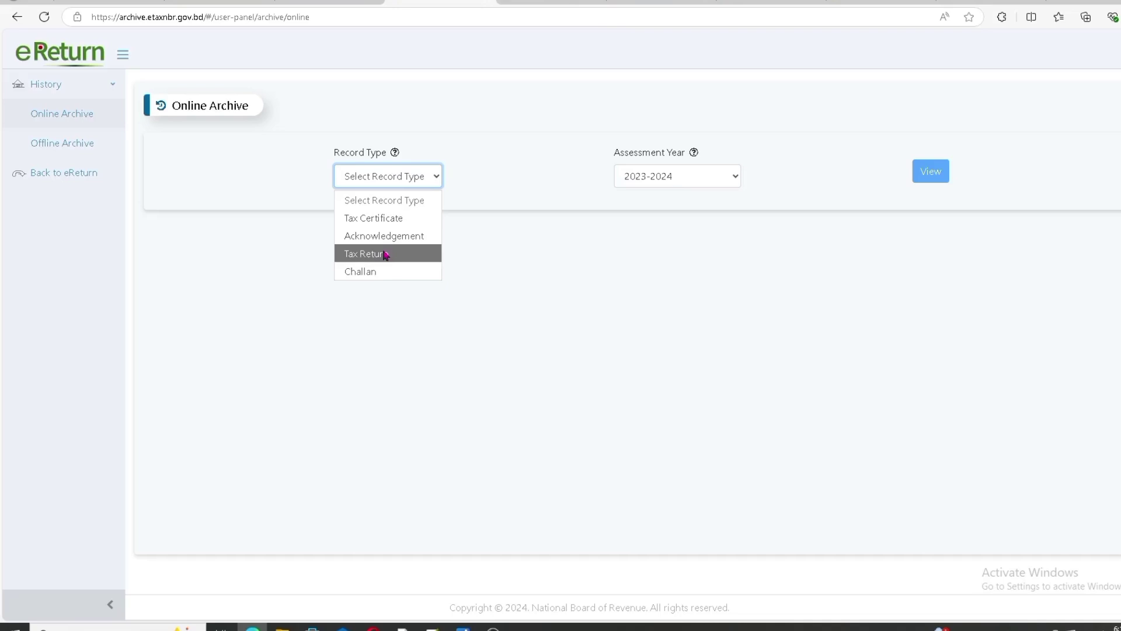
click(396, 237)
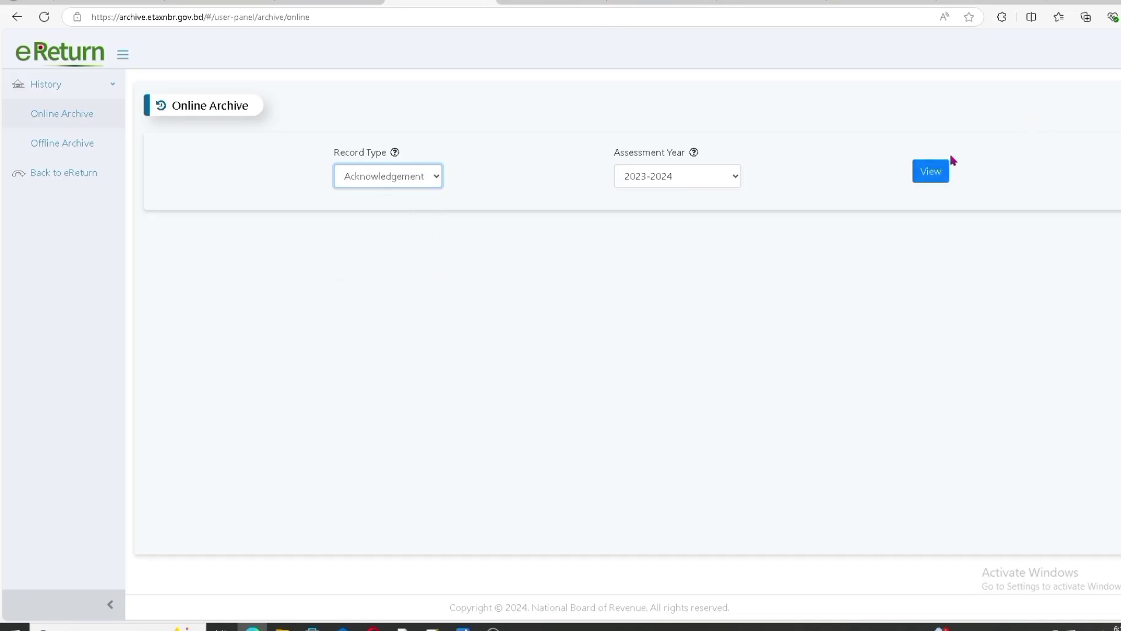
click(941, 171)
- Read through the archived acknowledgement receipt from its header to the download option
scroll(763, 344, down, 5)
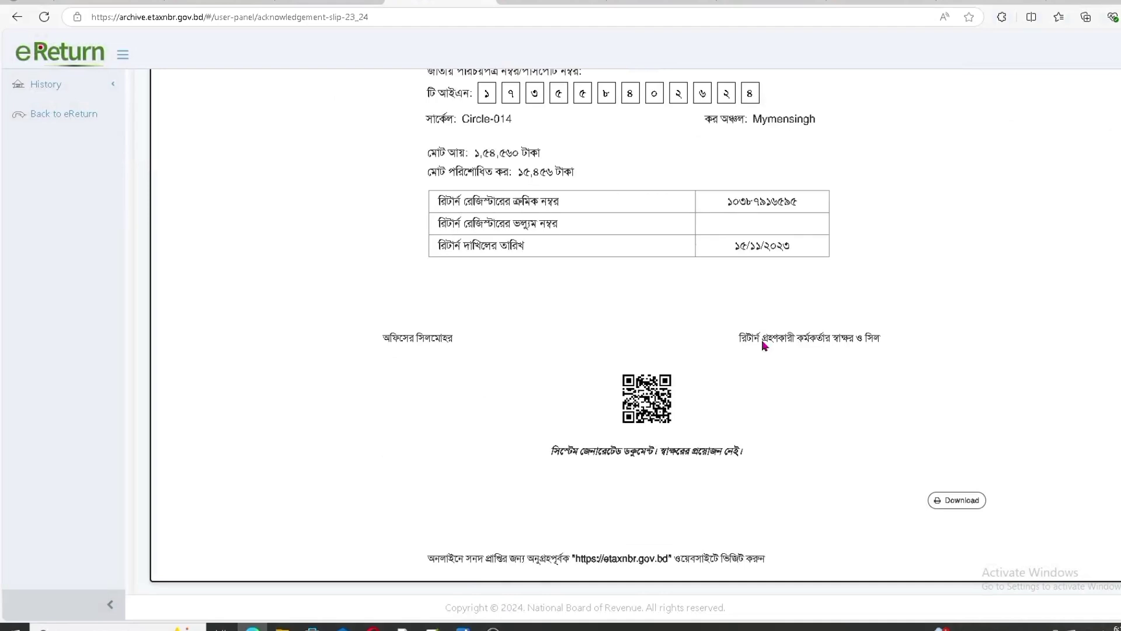
scroll(762, 340, up, 3)
scroll(762, 340, up, 4)
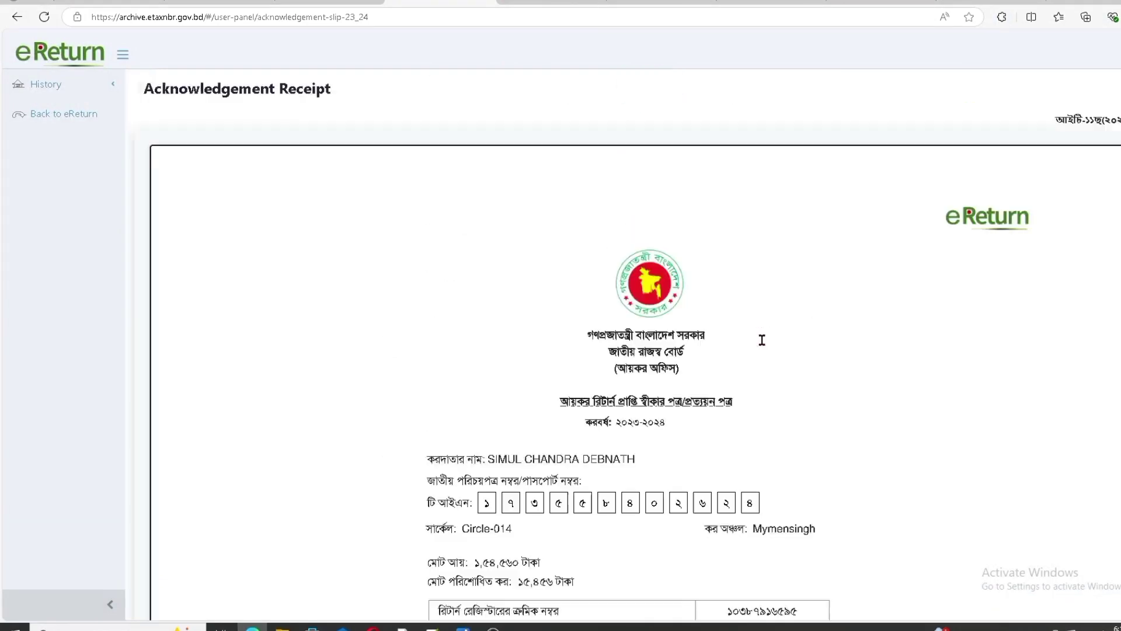
scroll(762, 339, down, 7)
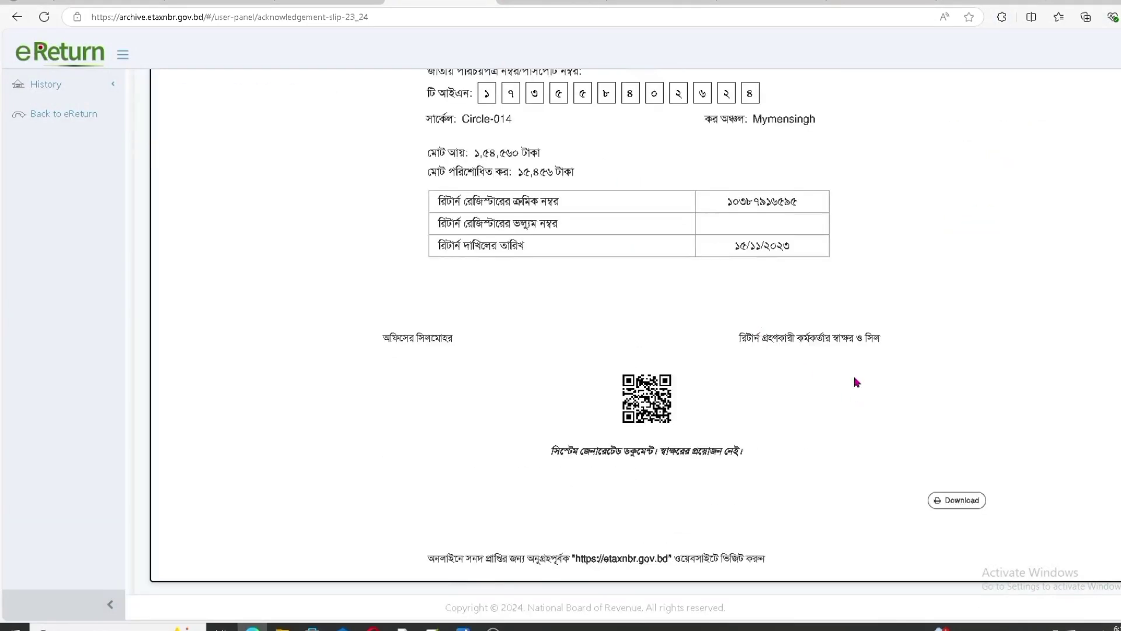
scroll(840, 362, up, 5)
scroll(834, 356, up, 1)
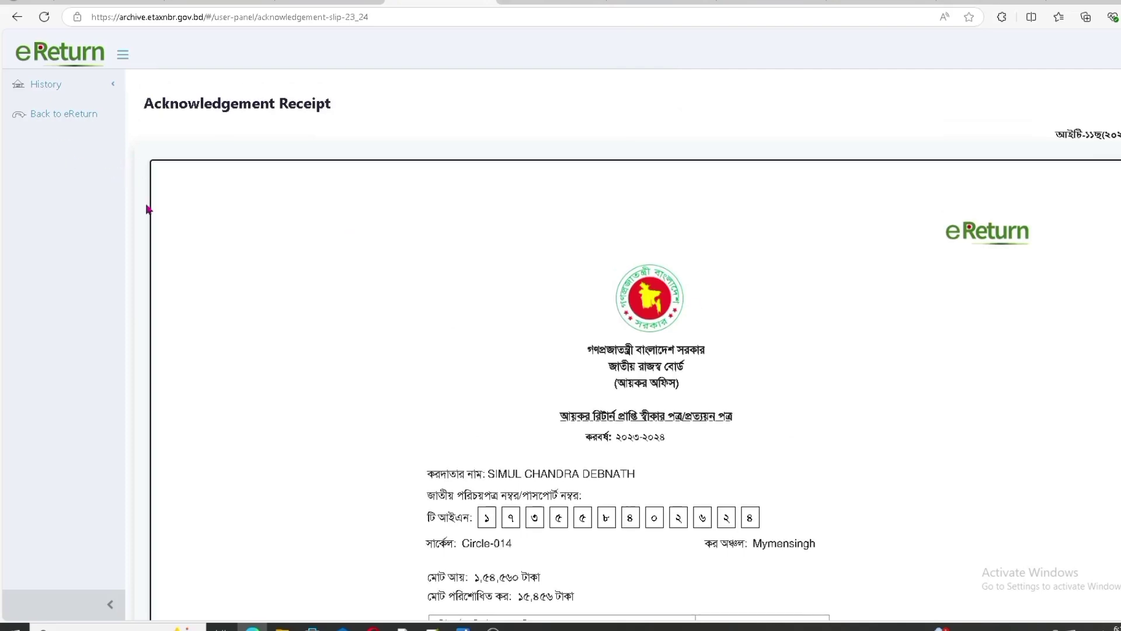
- Go back to eReturn and open the Tax Certificate for assessment year 2023-2024 from the online archive
click(62, 115)
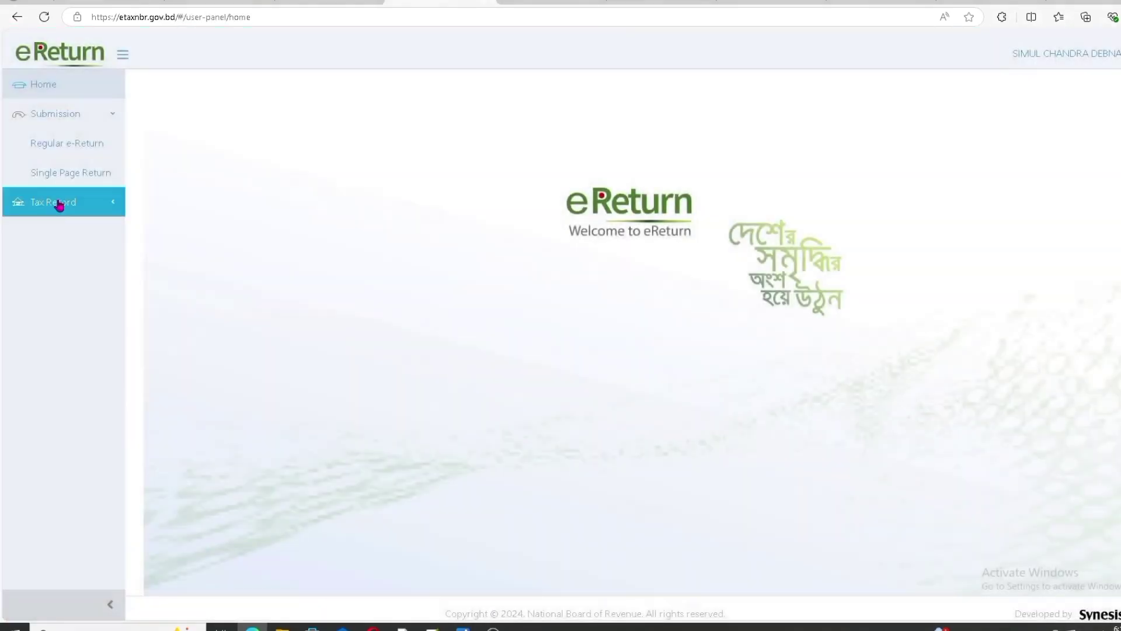
click(88, 205)
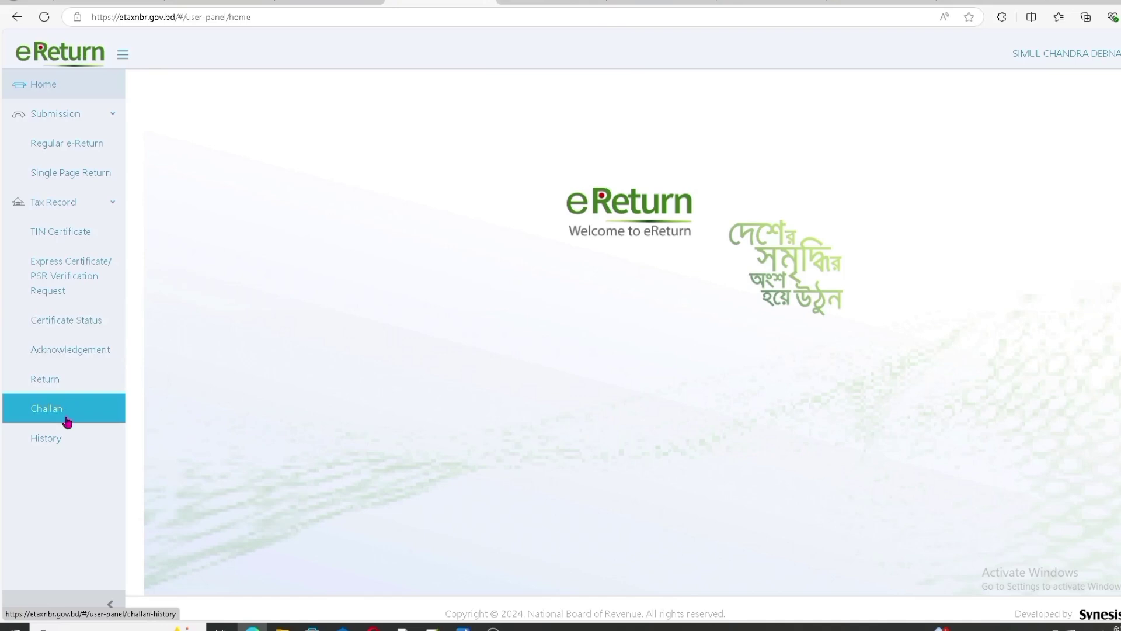
click(63, 437)
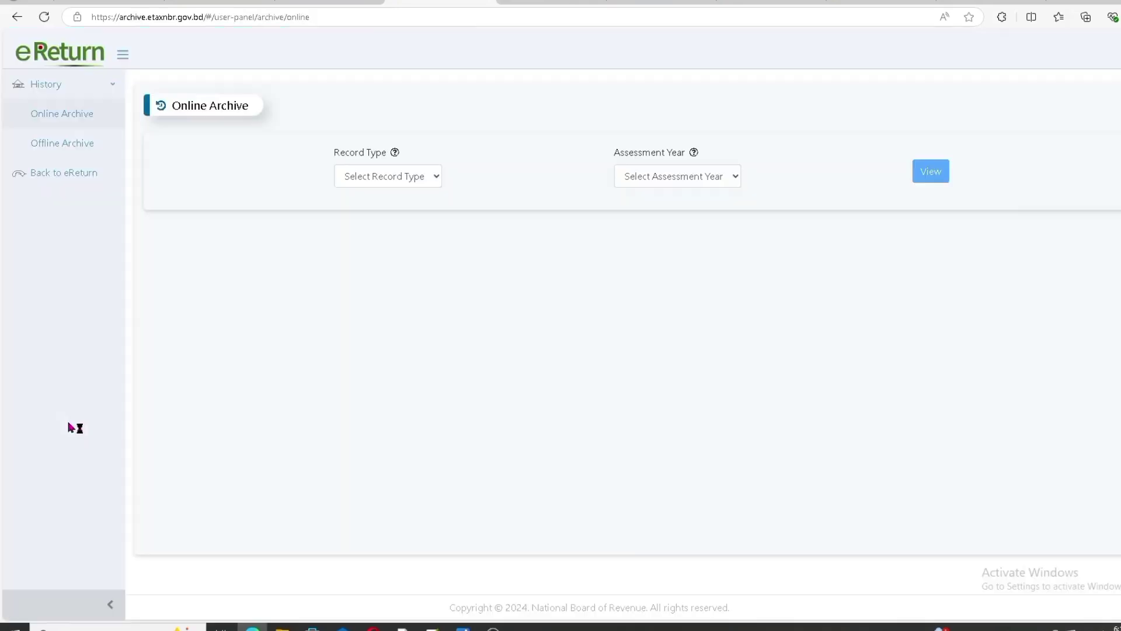
click(434, 177)
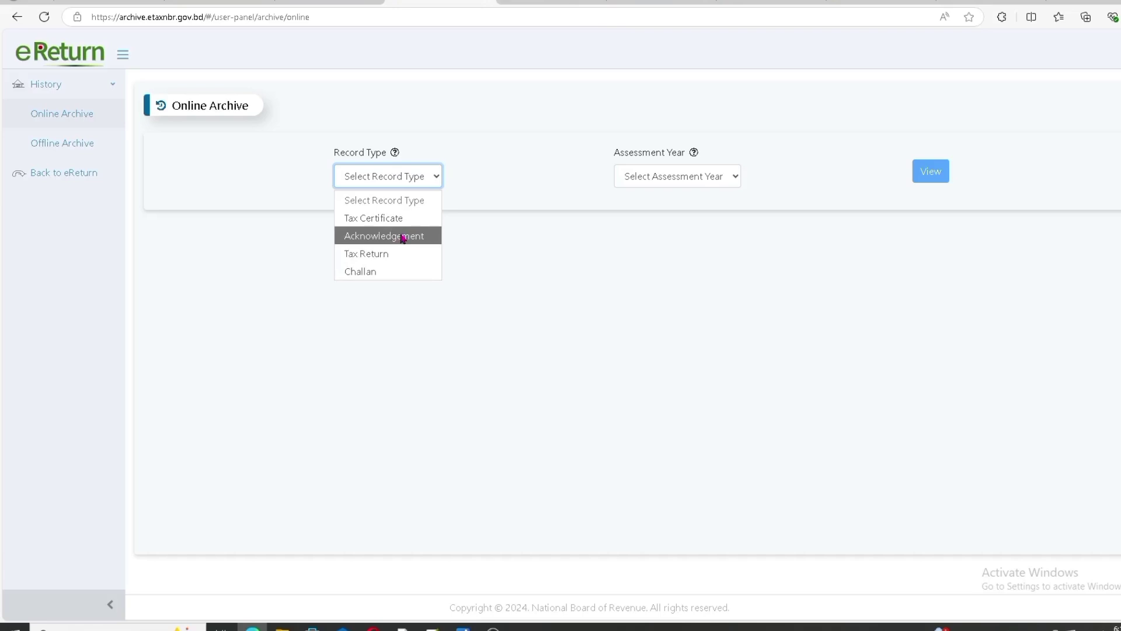
click(401, 220)
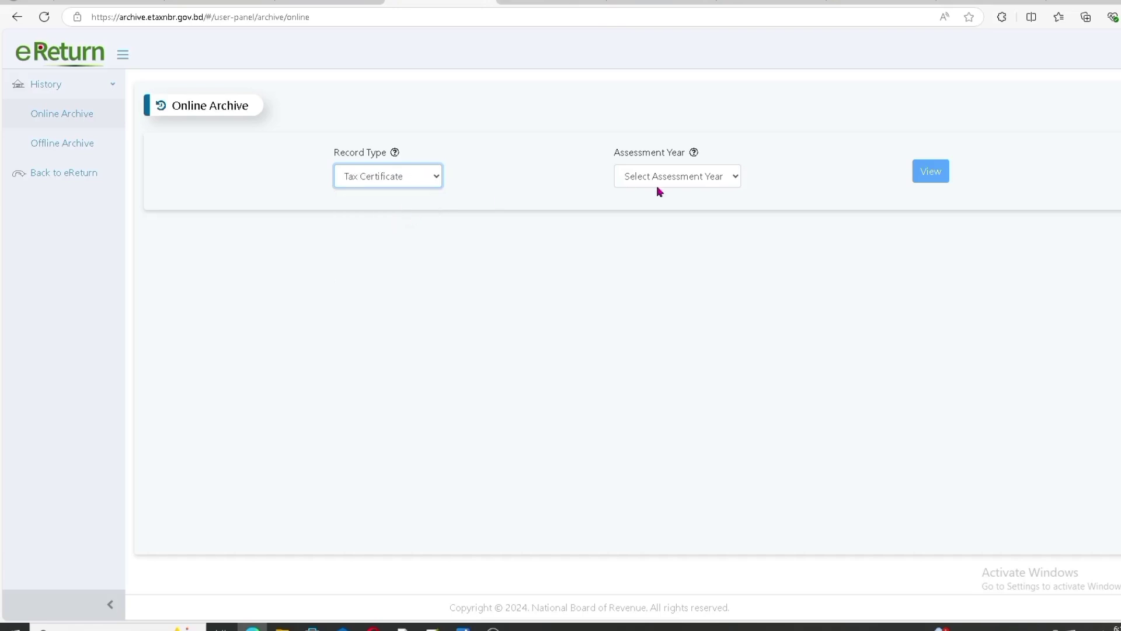
click(935, 179)
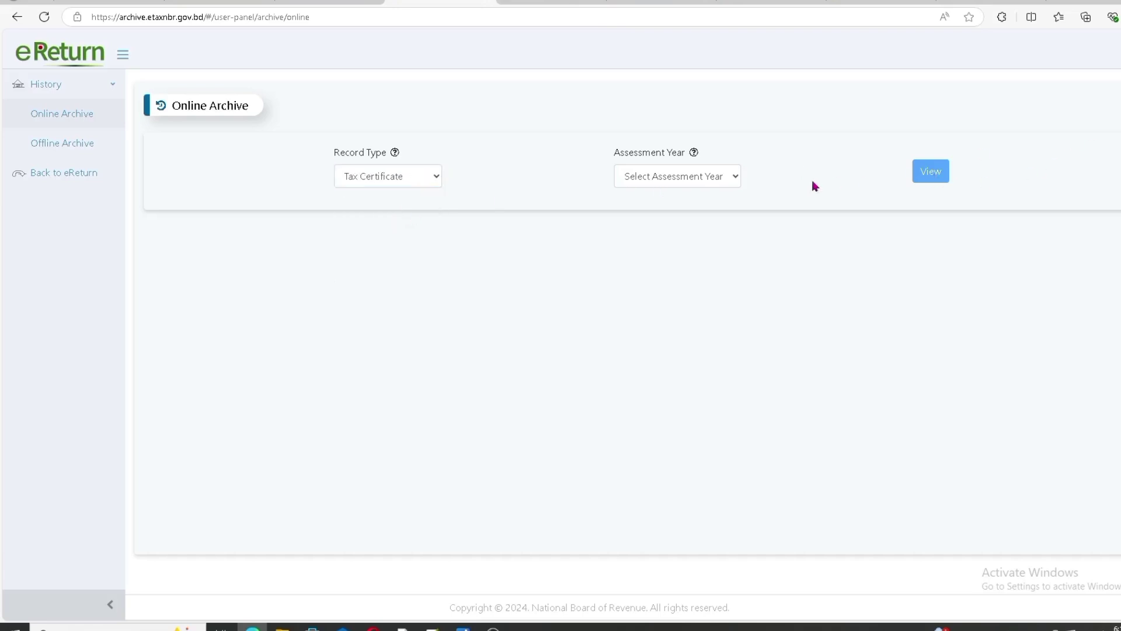
click(734, 177)
click(662, 239)
click(930, 171)
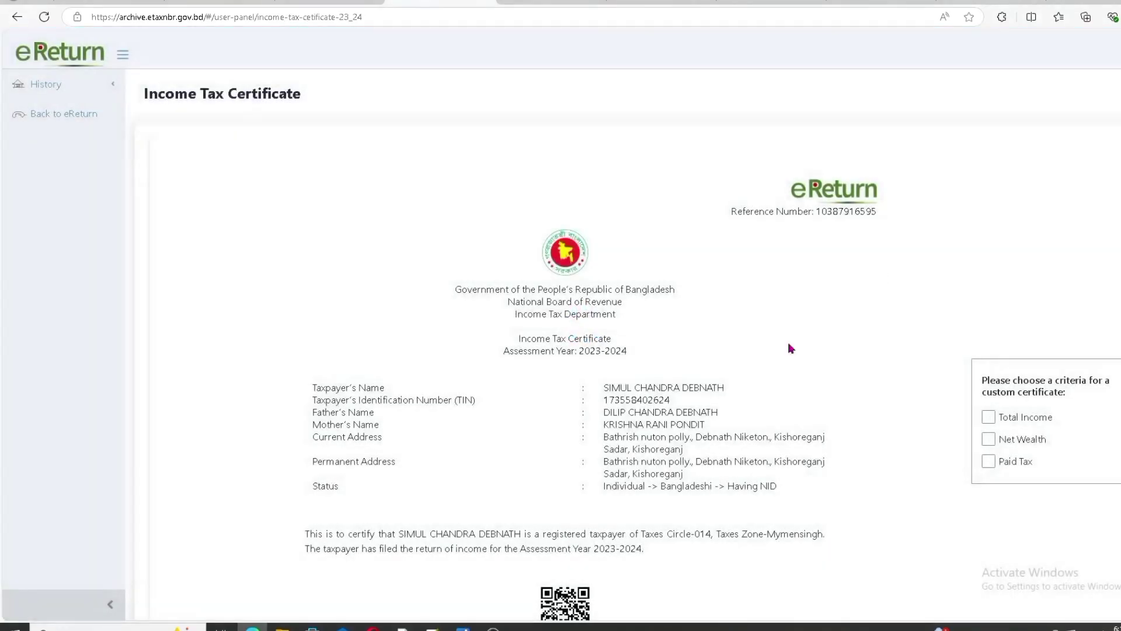
- Preview the income tax certificate with Total Income, Net Wealth and Paid Tax included one at a time, clearing each criterion after viewing
scroll(667, 409, down, 3)
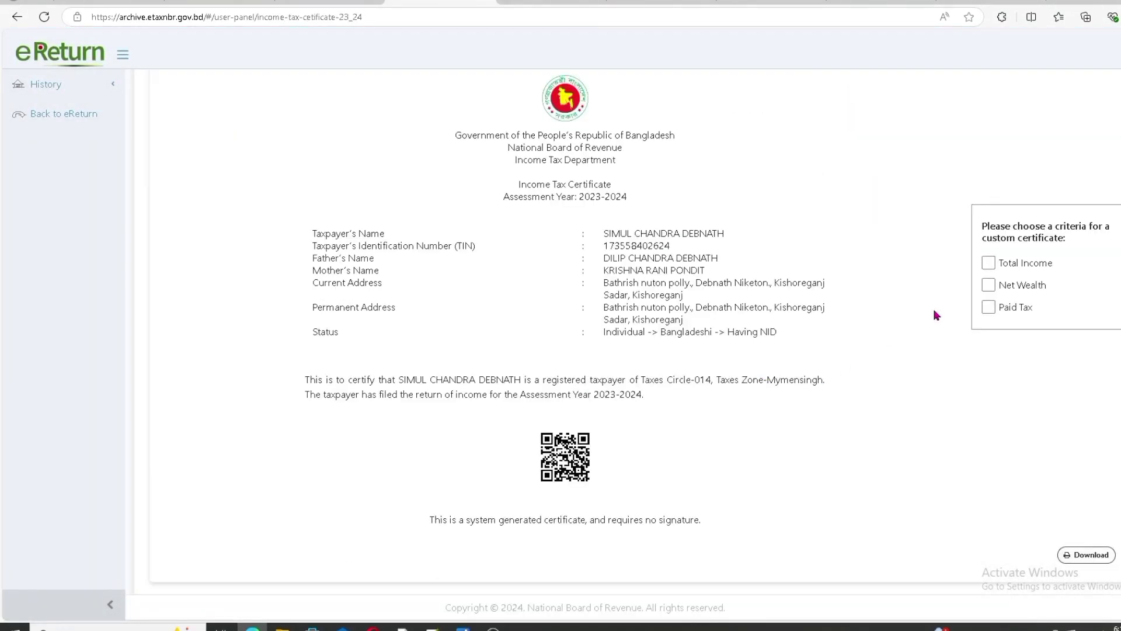
click(988, 262)
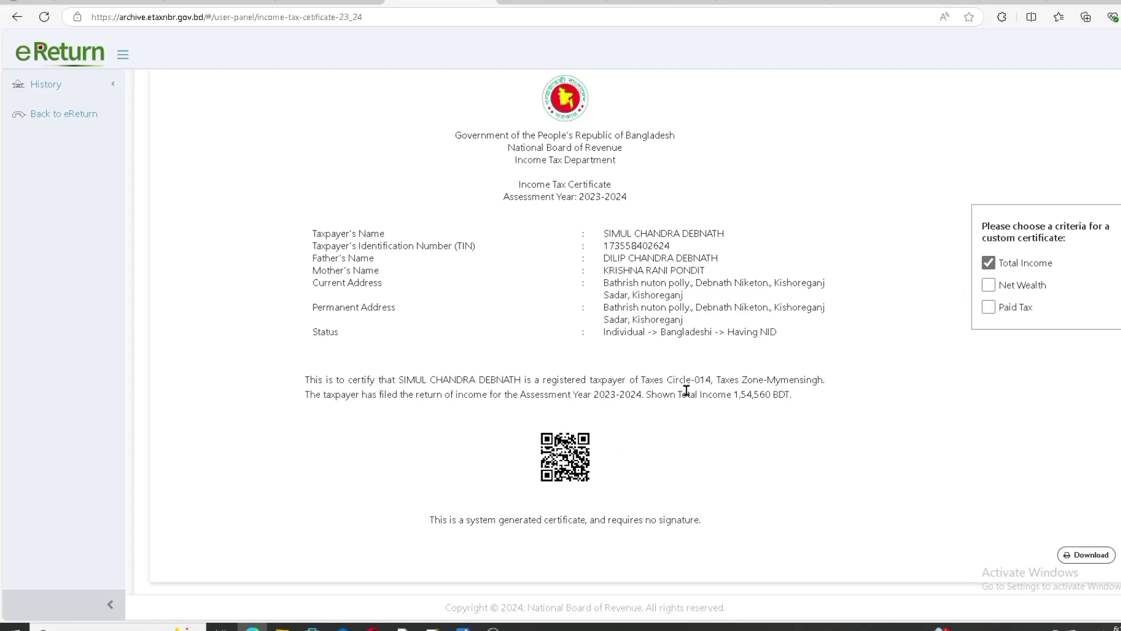
click(989, 262)
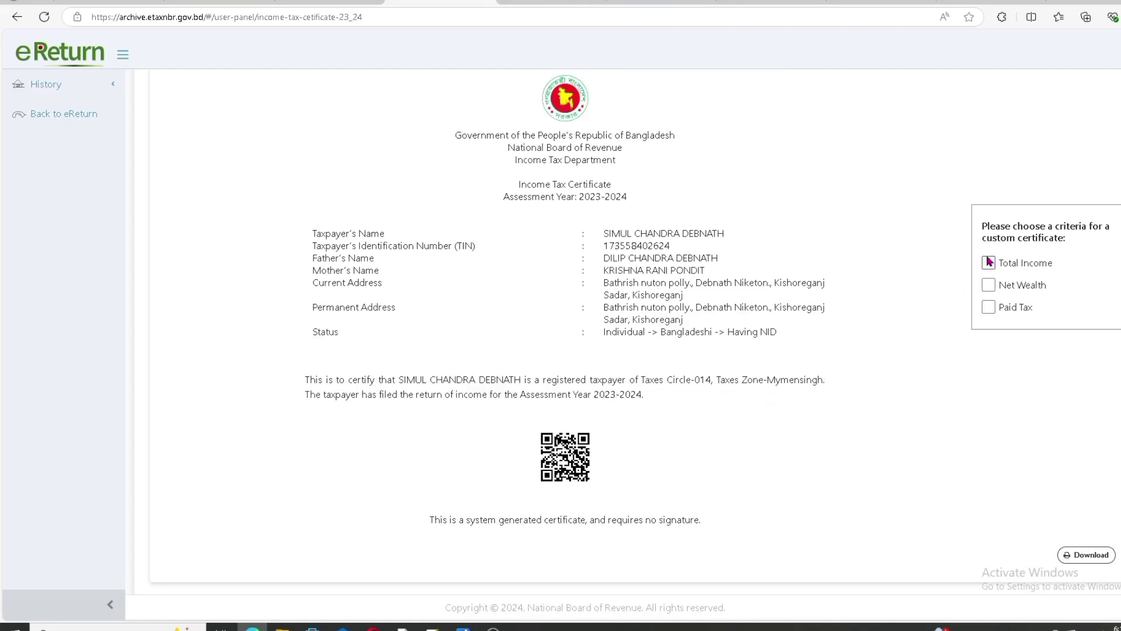
click(988, 285)
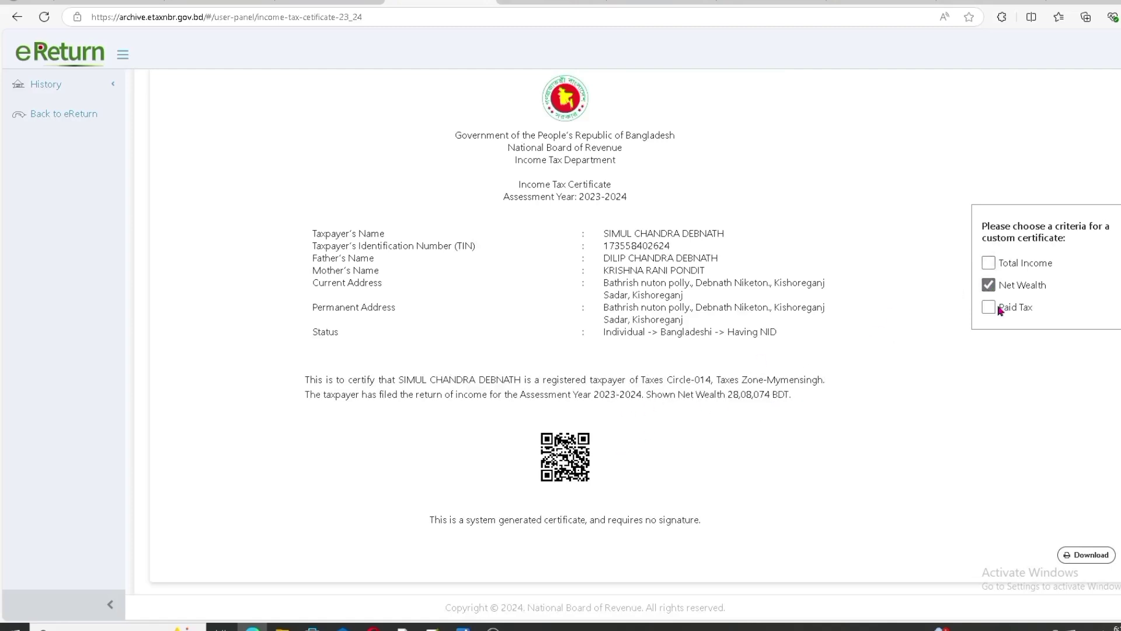
click(988, 285)
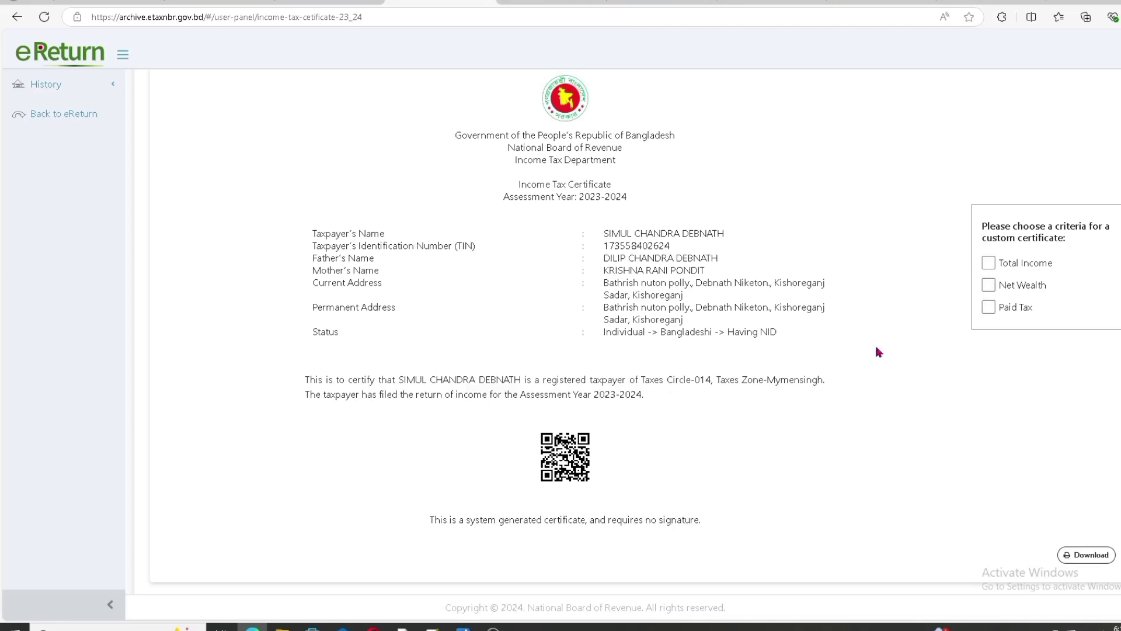
click(989, 308)
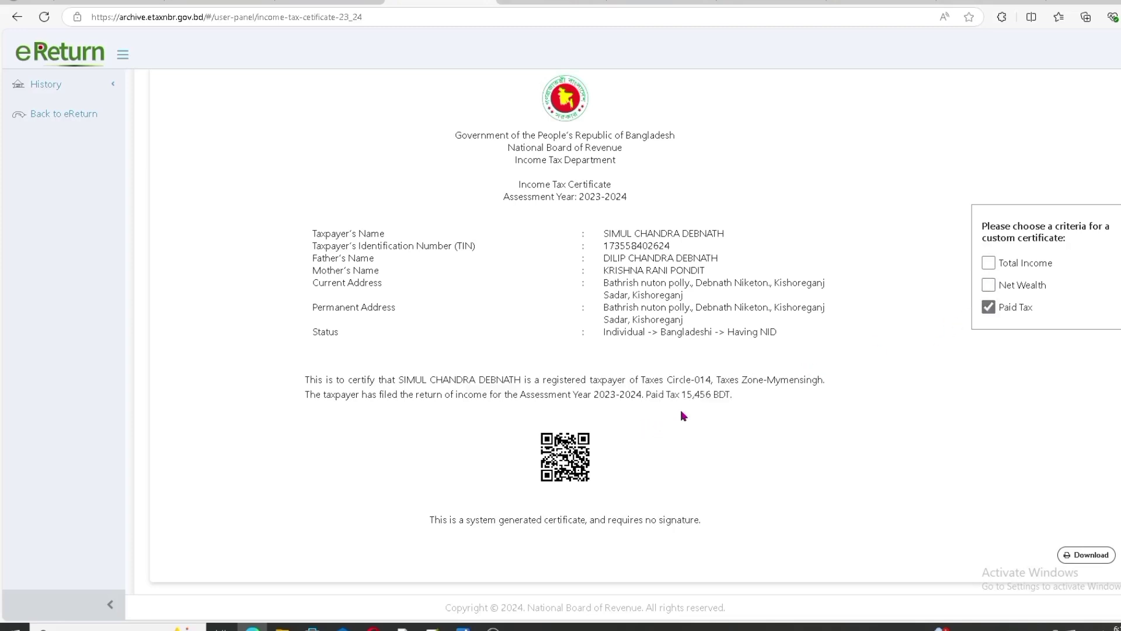
click(990, 308)
- Preview the certificate with Paid Tax, Net Wealth and Total Income included together, and clear all three criteria
click(988, 307)
click(989, 285)
click(988, 270)
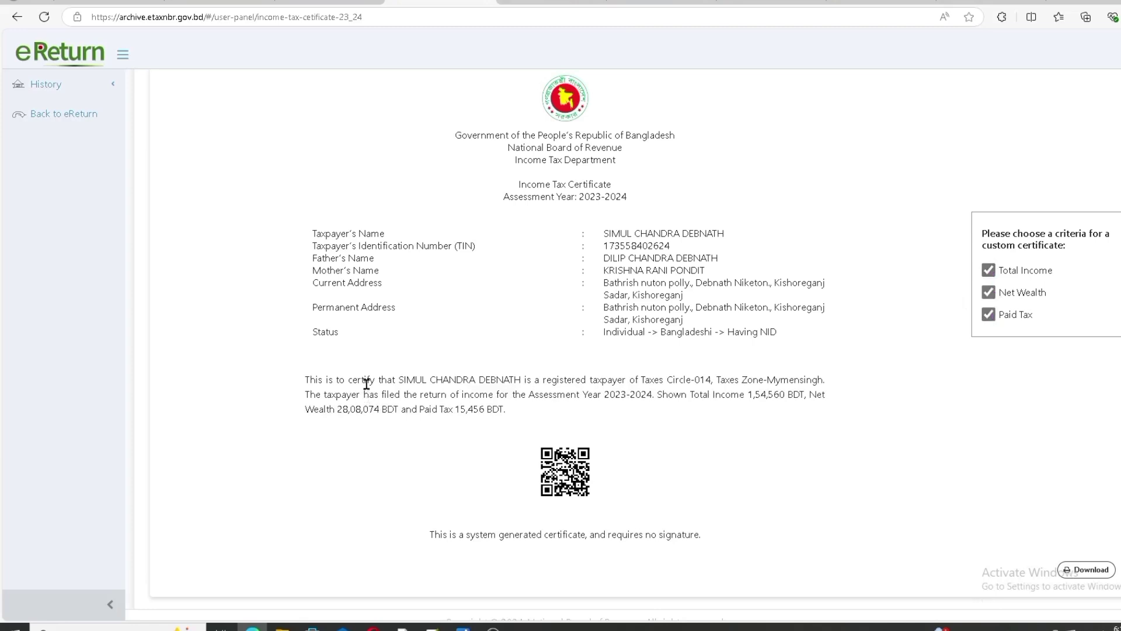
click(988, 314)
click(988, 292)
click(988, 263)
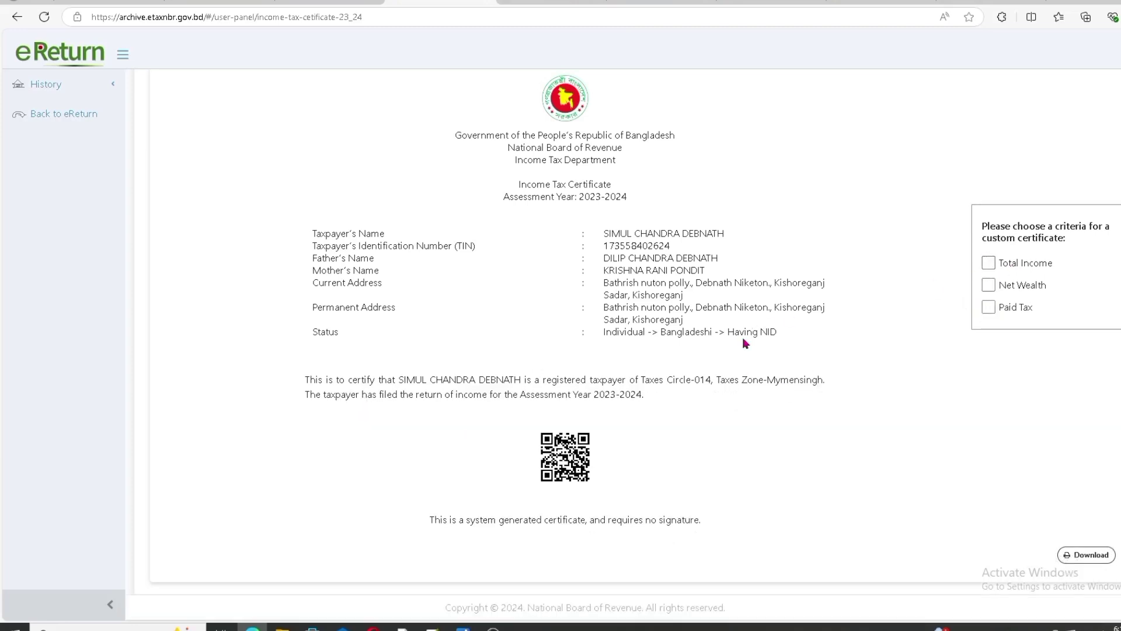
- Look over the whole certificate again, and briefly include and remove the Total Income criterion
scroll(686, 258, up, 3)
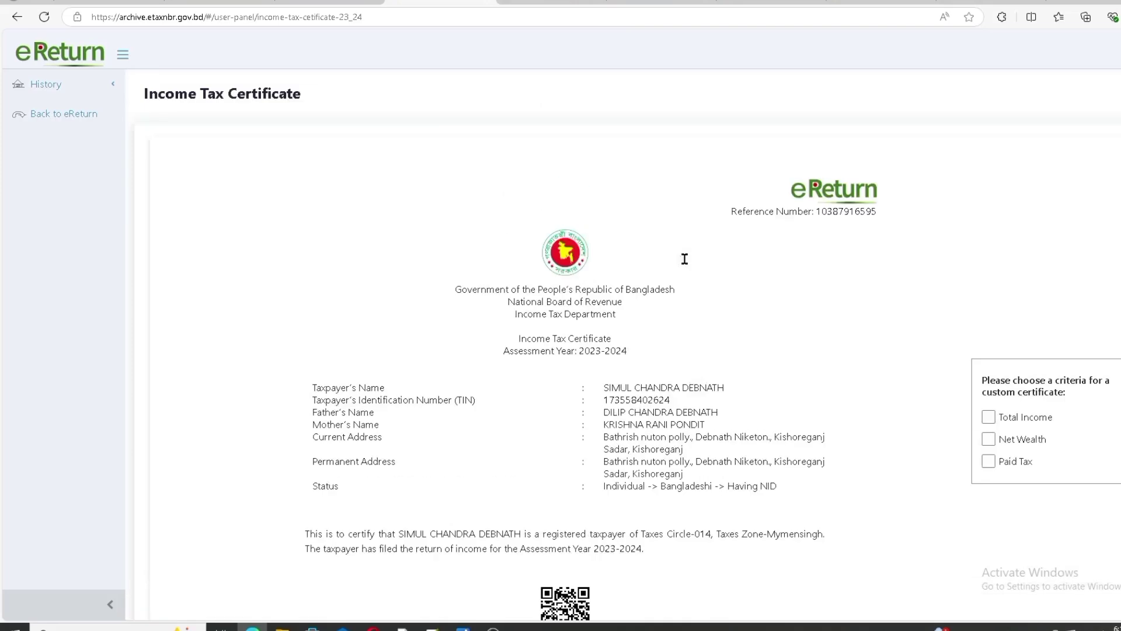
scroll(717, 311, down, 3)
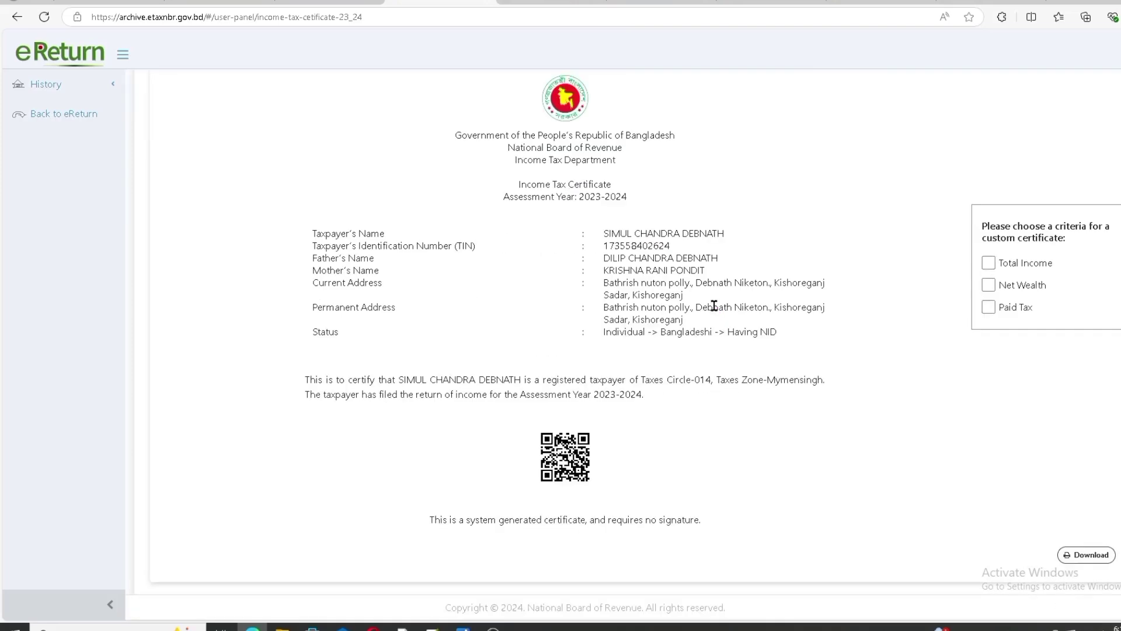
scroll(714, 305, up, 3)
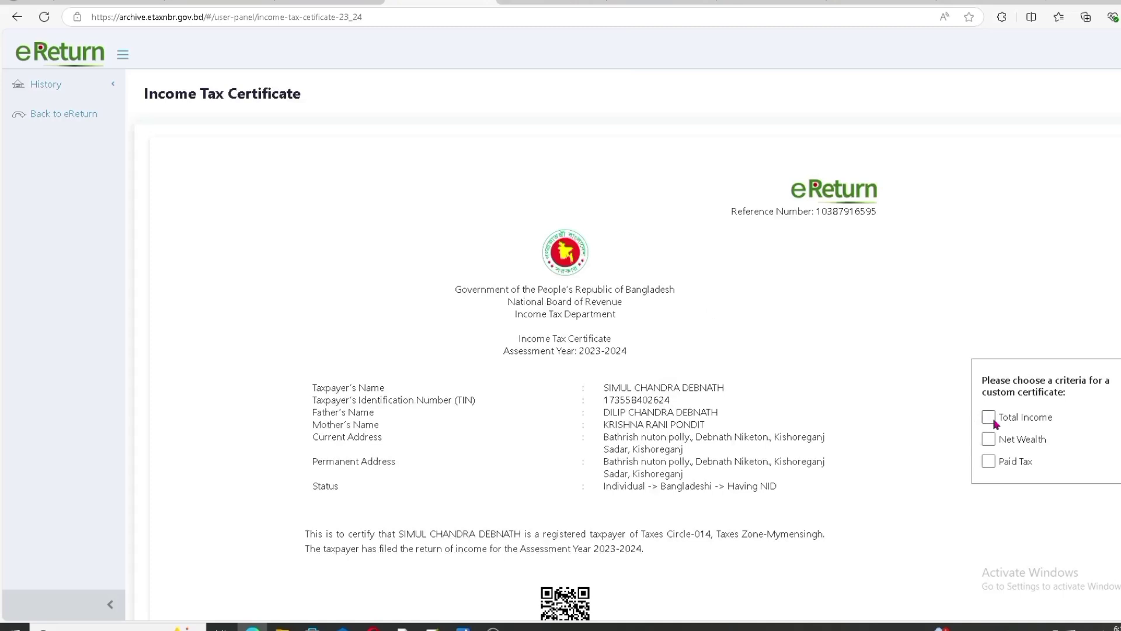
scroll(812, 405, down, 3)
click(987, 262)
click(988, 263)
- Leave the archived certificate and return to the eReturn home page
scroll(613, 309, up, 3)
click(59, 108)
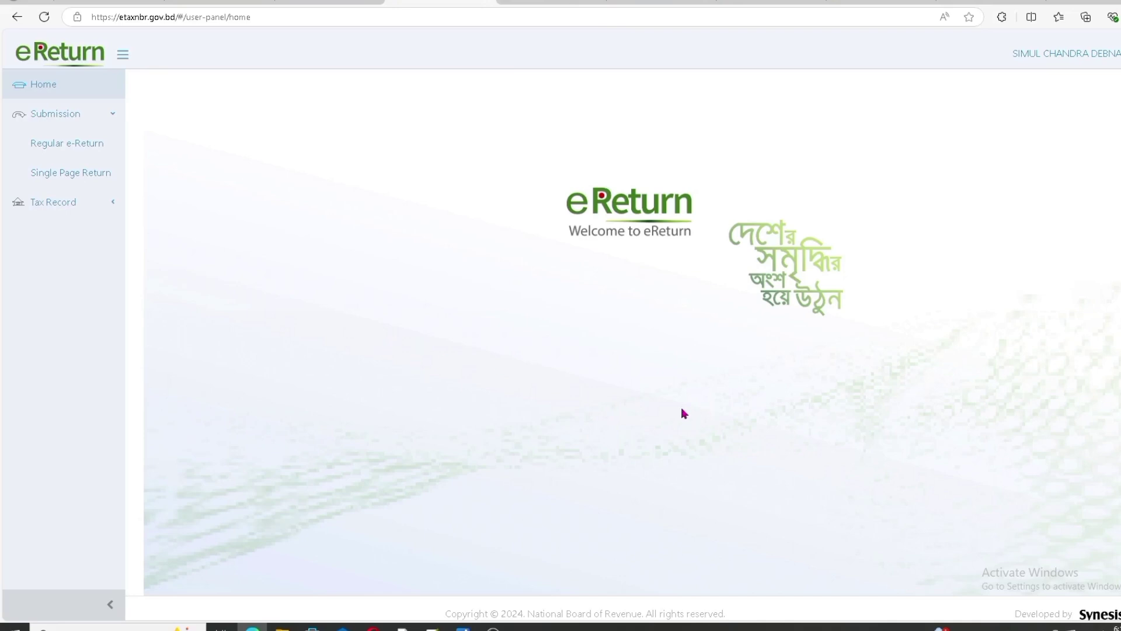
scroll(682, 409, down, 1)
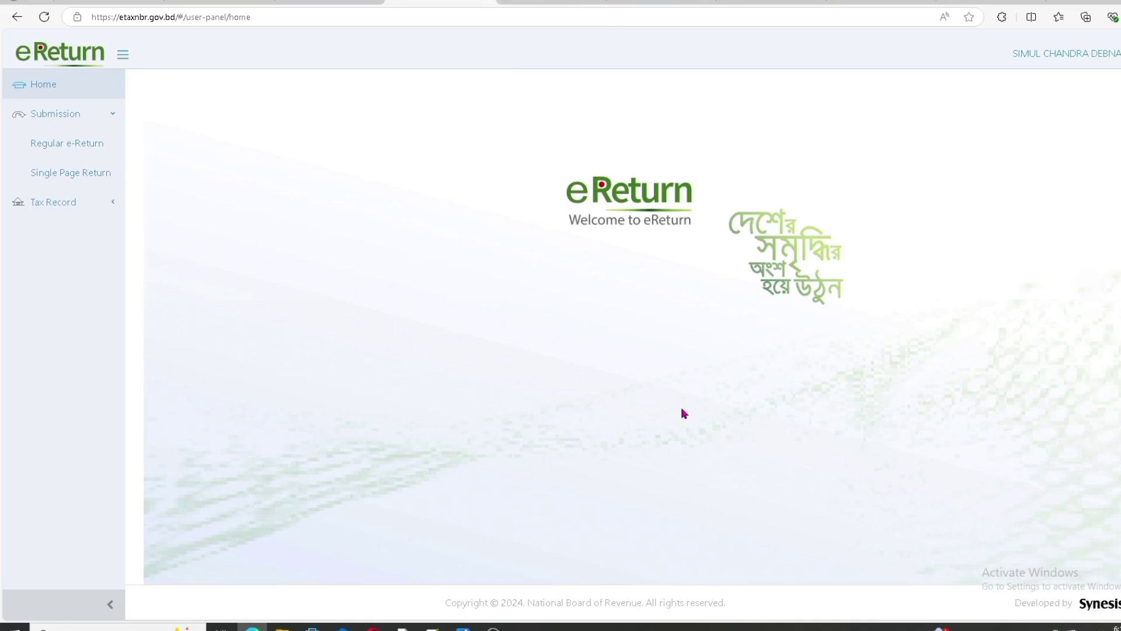